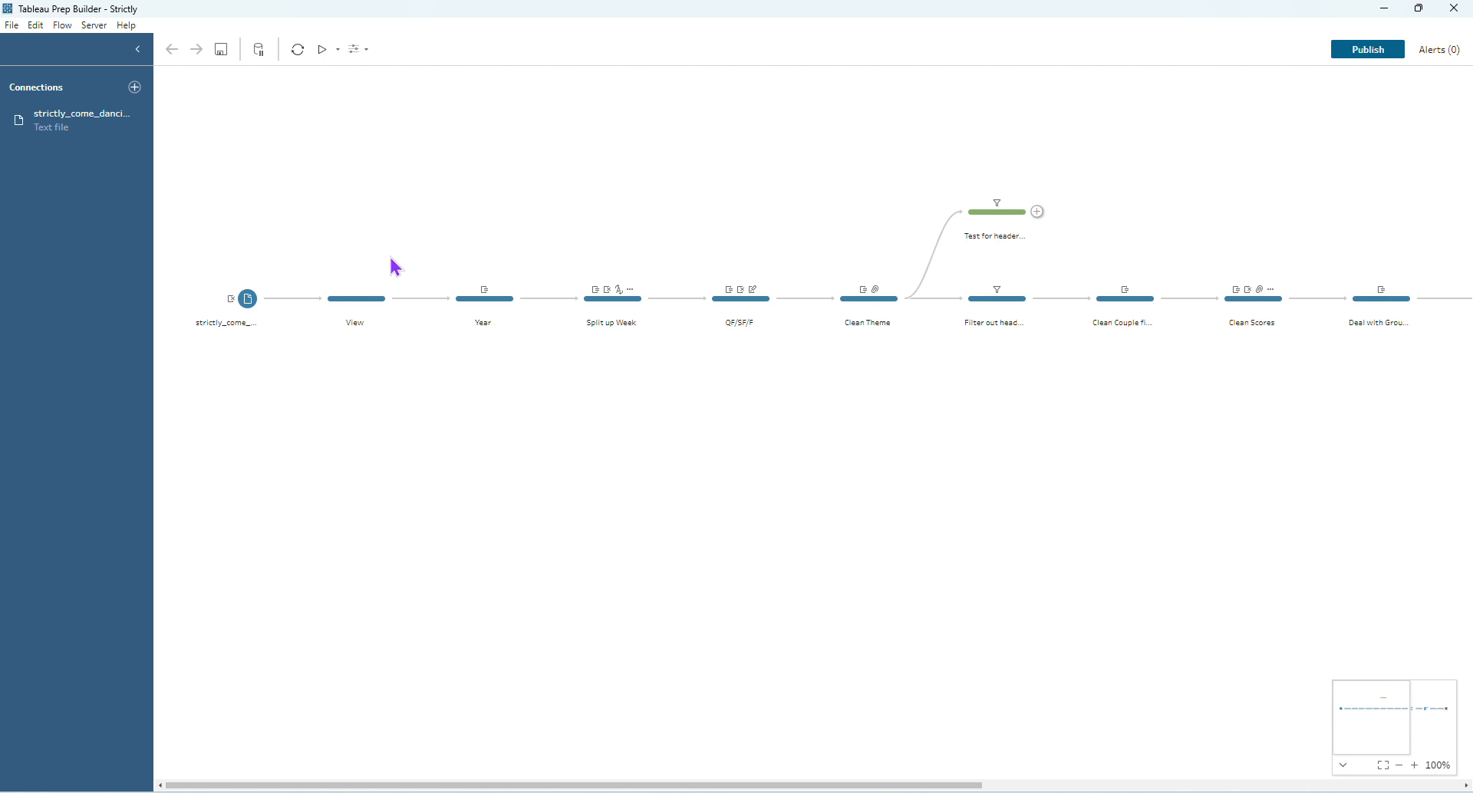
- Open the View step and examine its rows in the data grid, returning to the profile view
left_click(379, 296)
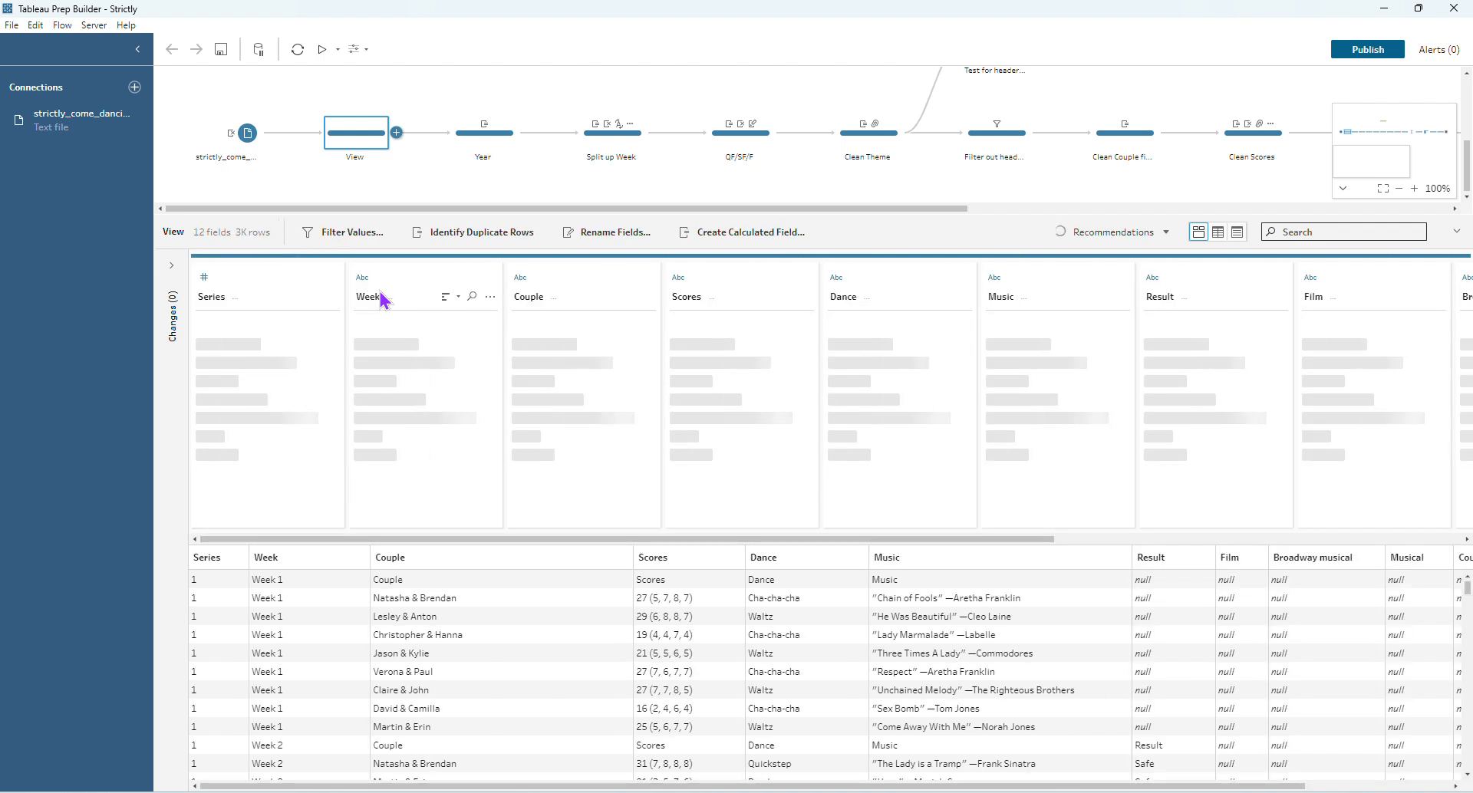
left_click(1218, 232)
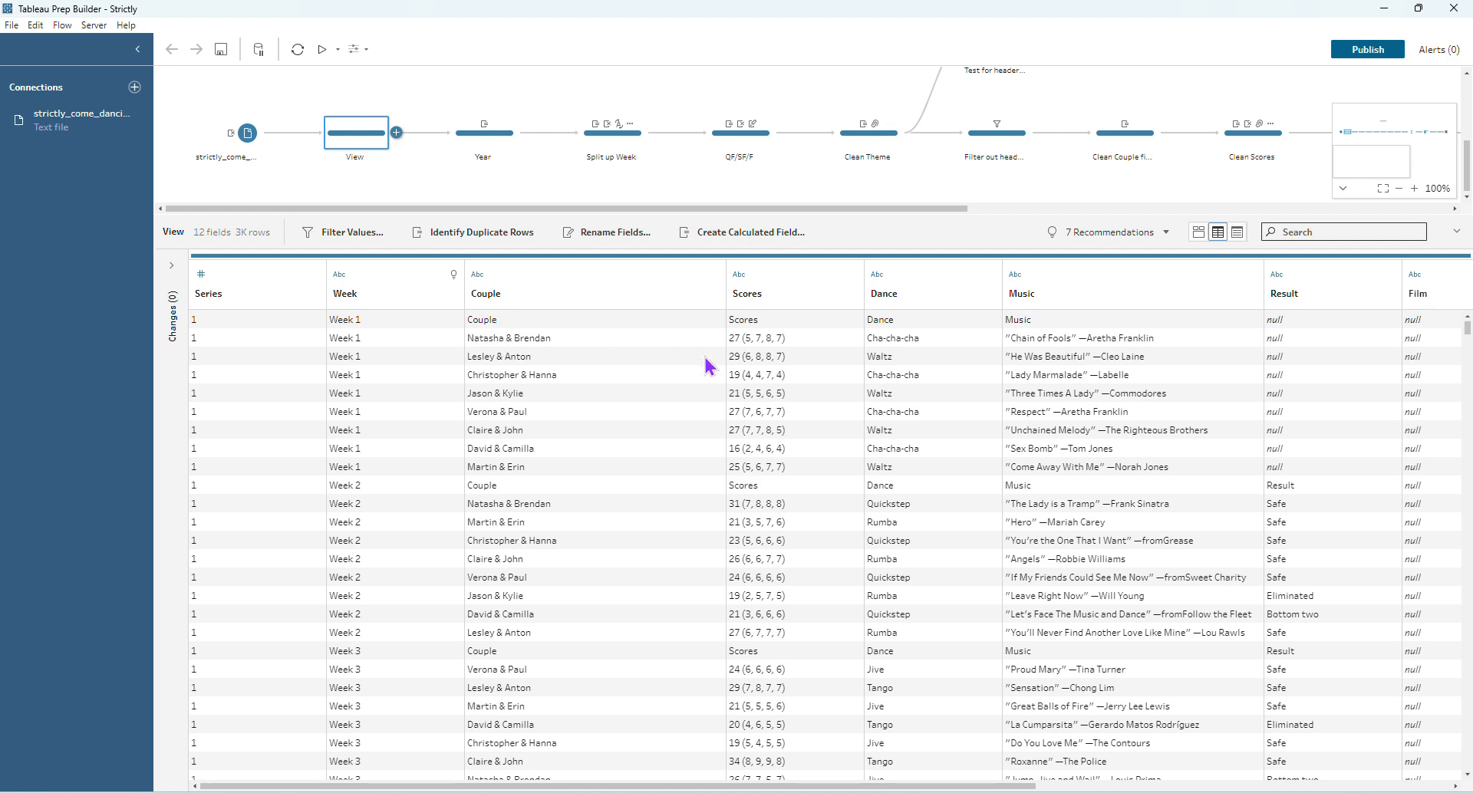
left_click(1198, 232)
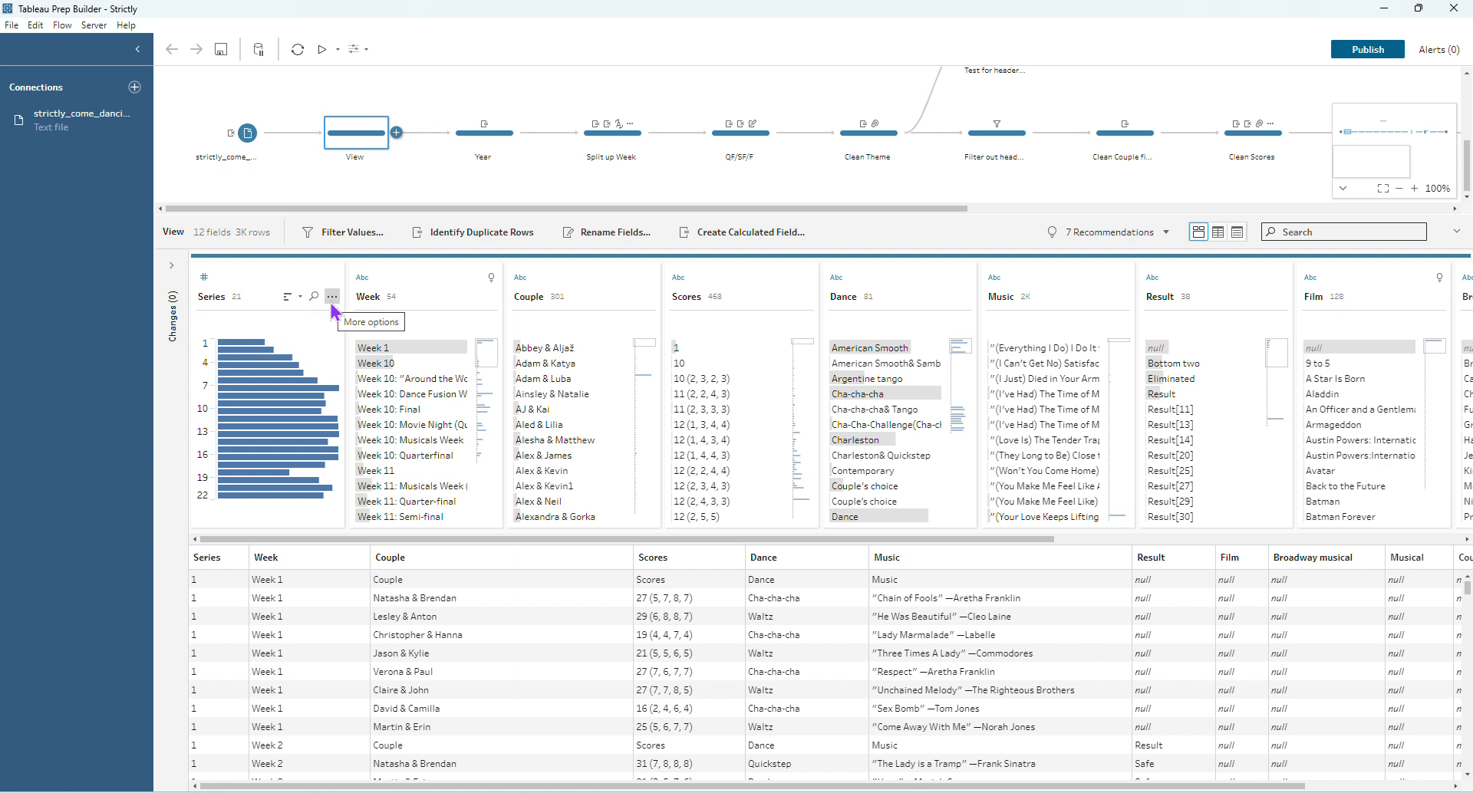
- Show the Series field's values in detail and select series 8 to isolate its rows
left_click(331, 296)
left_click(362, 426)
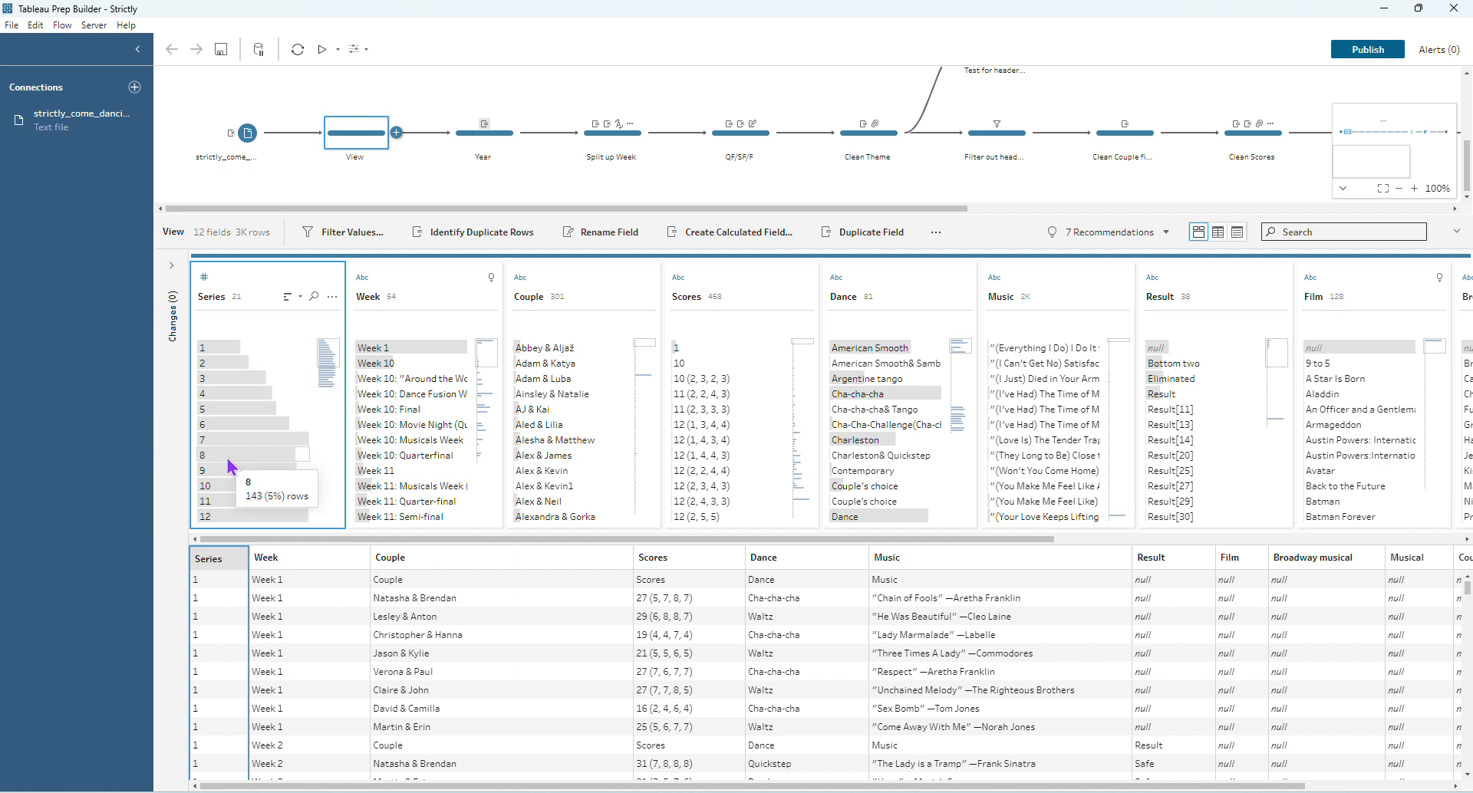
left_click(228, 459)
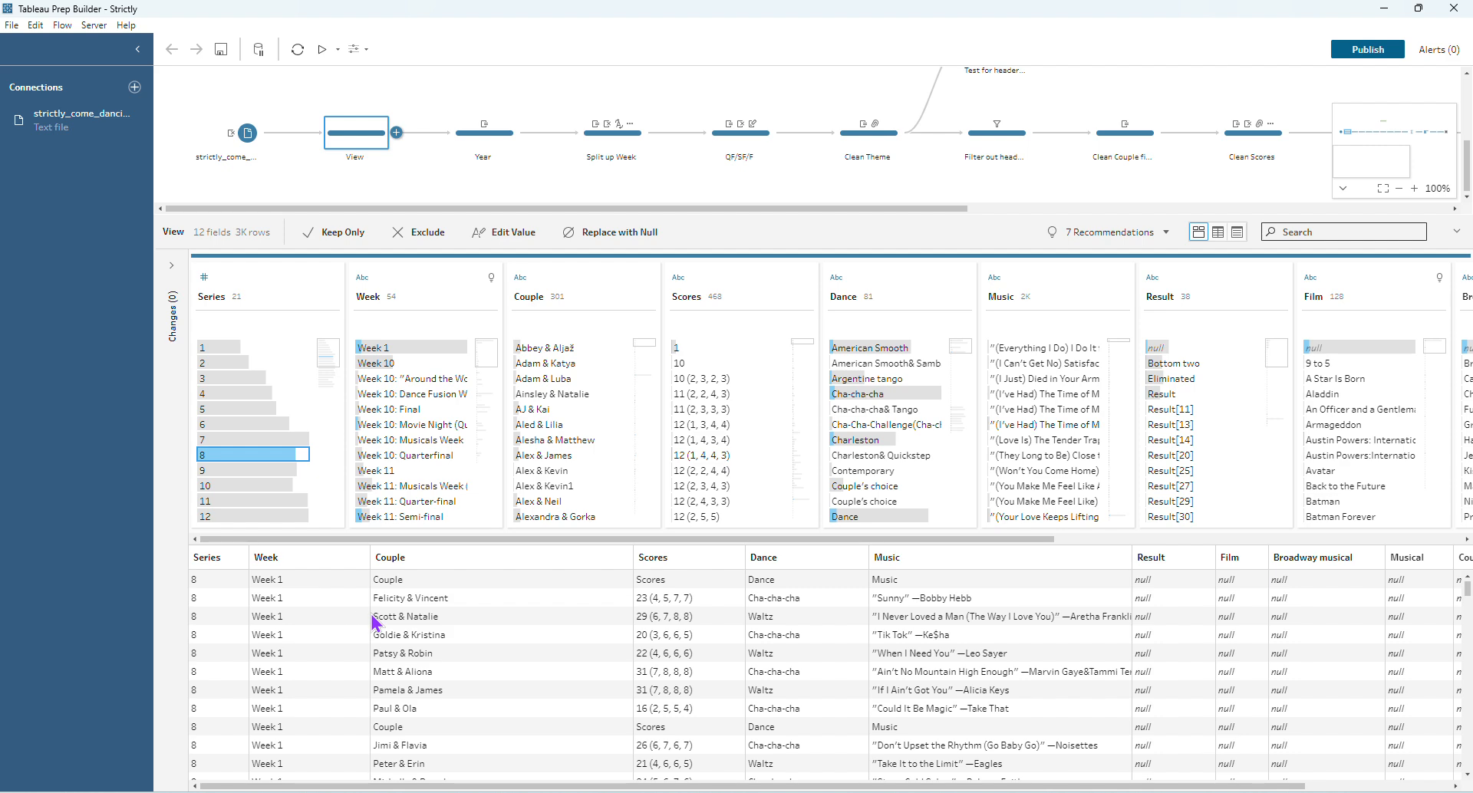
- Examine the series 8 rows for week naming, repeated header rows and the film entries of the Movie Night week
scroll(373, 636, "down", 1)
scroll(372, 636, "down", 10)
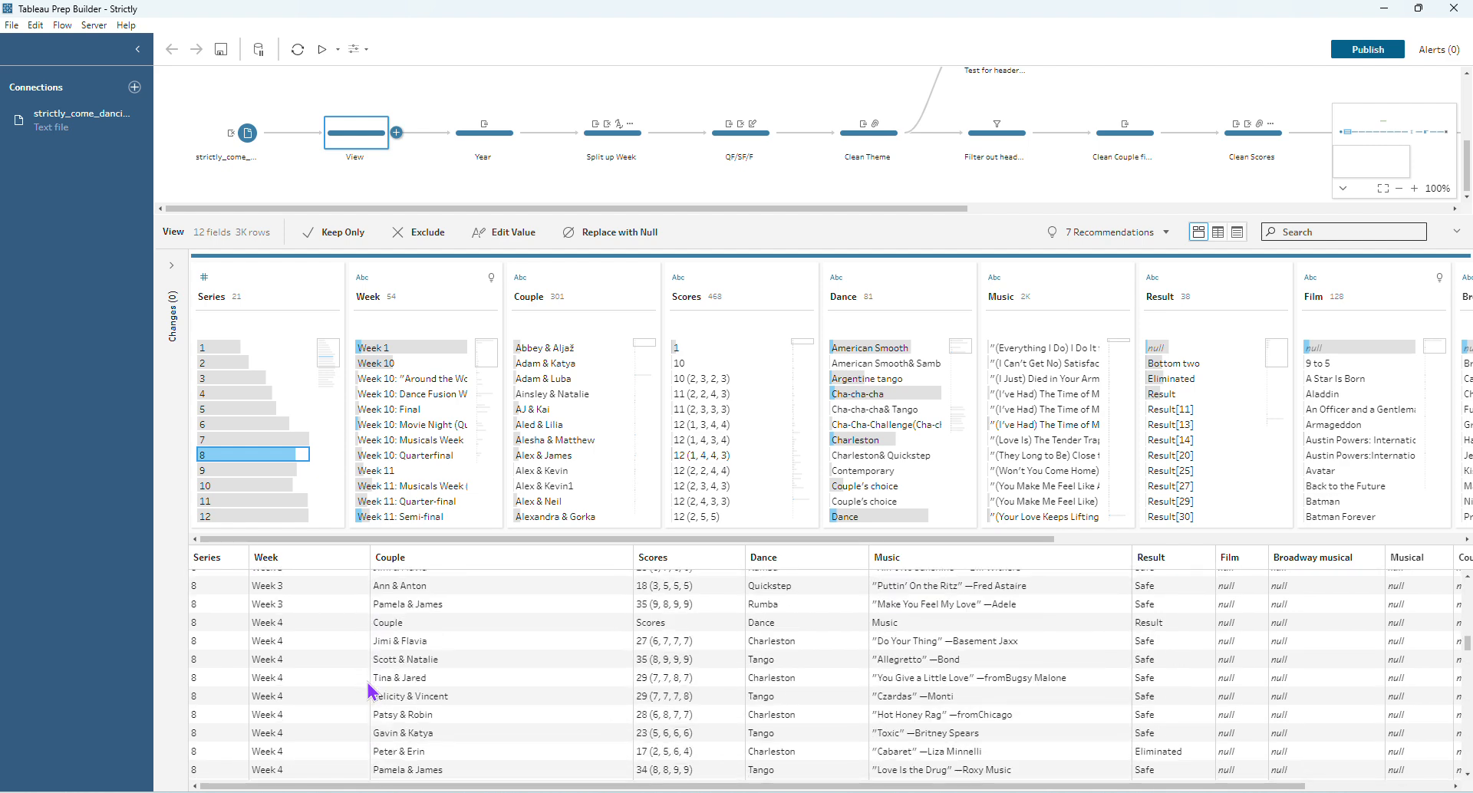
scroll(369, 691, "down", 8)
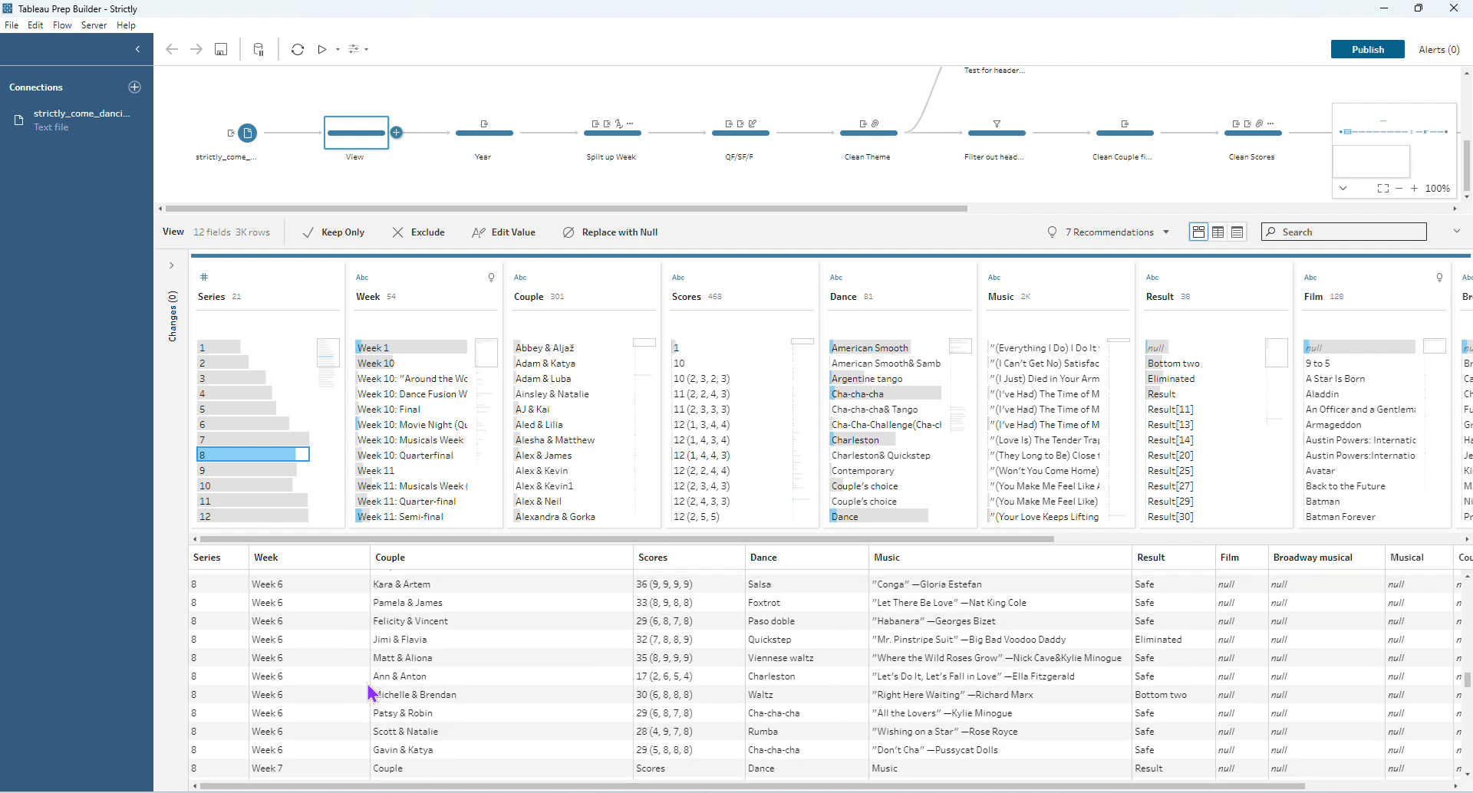
scroll(369, 694, "up", 4)
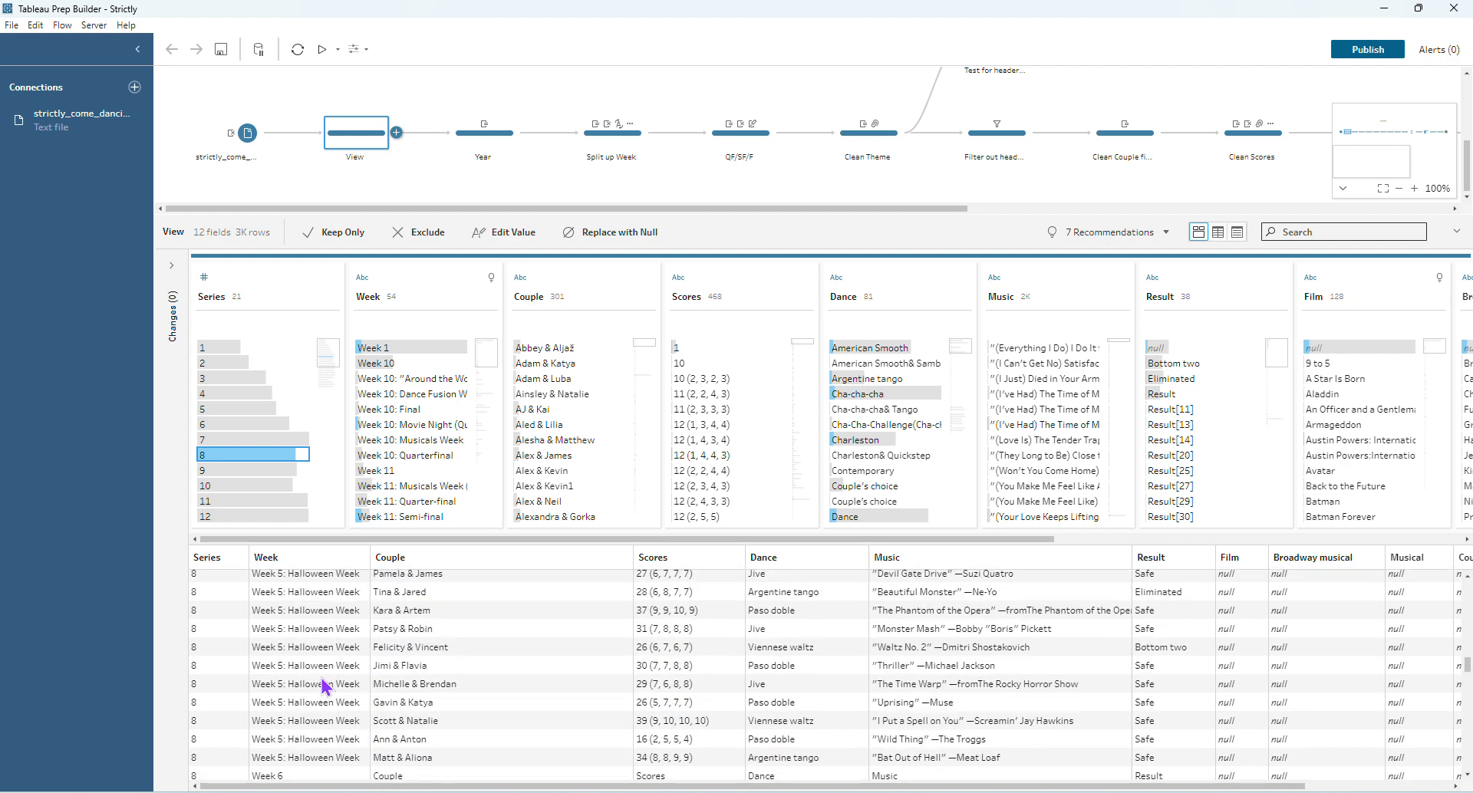
scroll(323, 686, "down", 6)
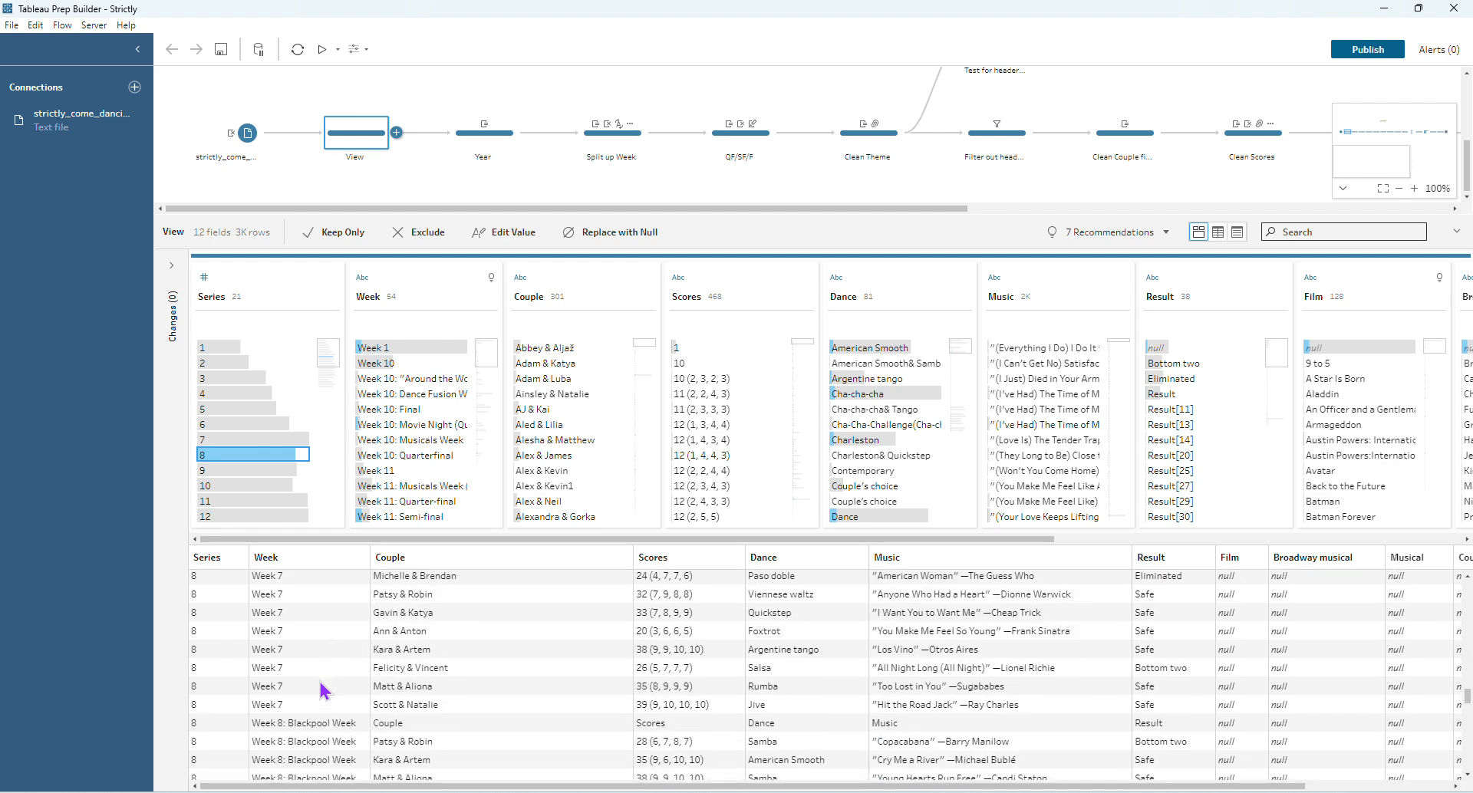
scroll(322, 690, "down", 10)
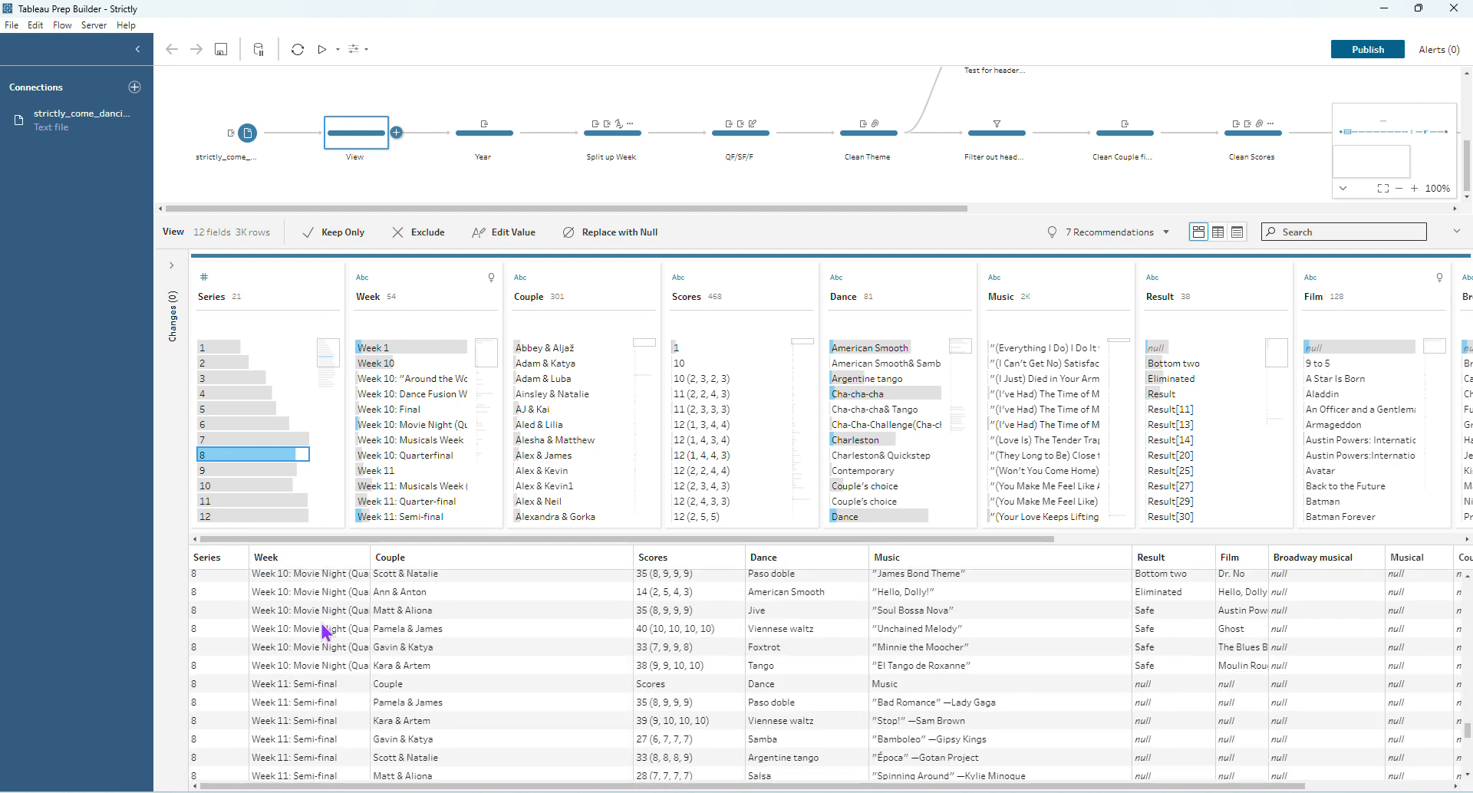
scroll(323, 633, "up", 2)
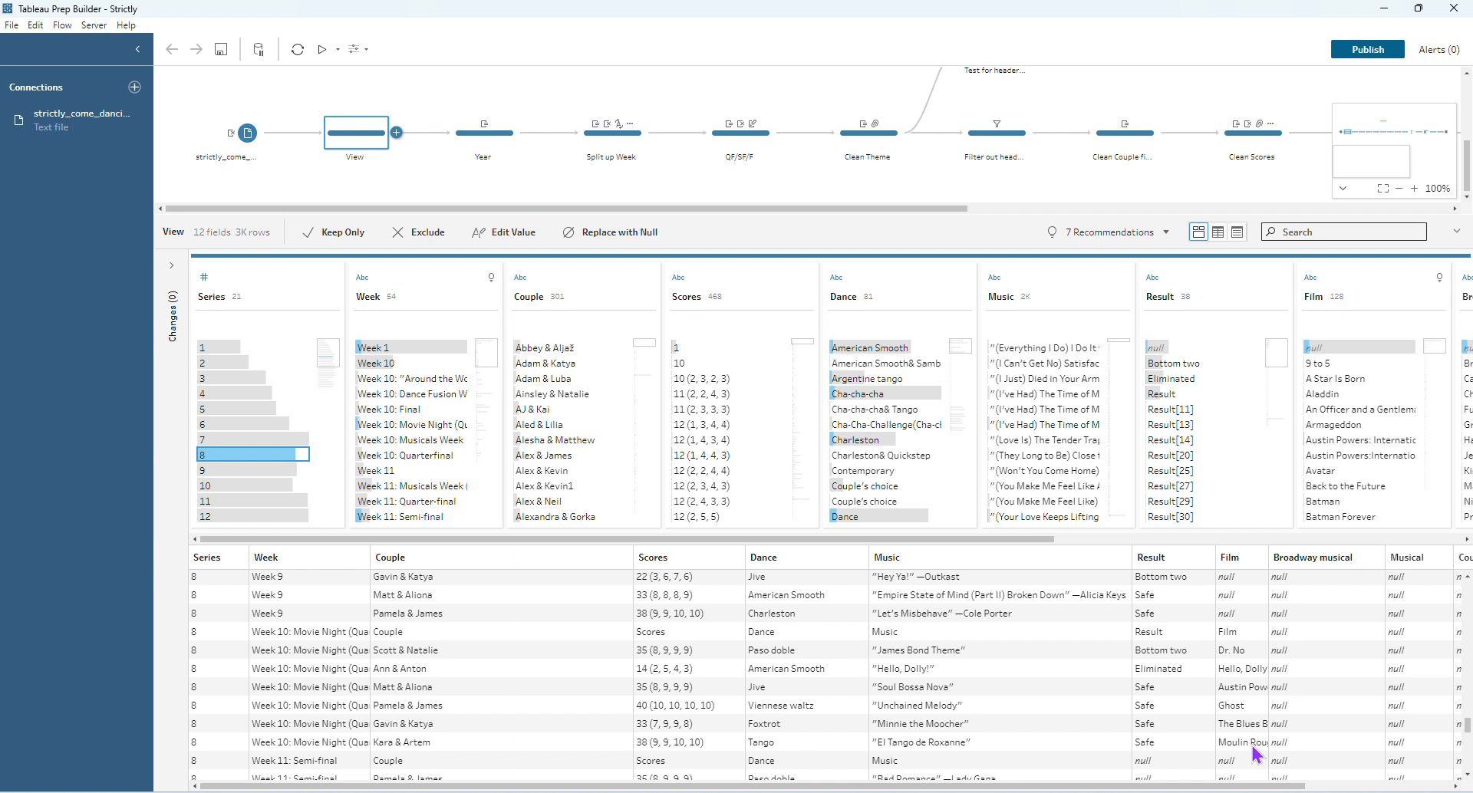
- Open the Year step with its list of changes and review the formula of the Year calculated field
left_click(464, 146)
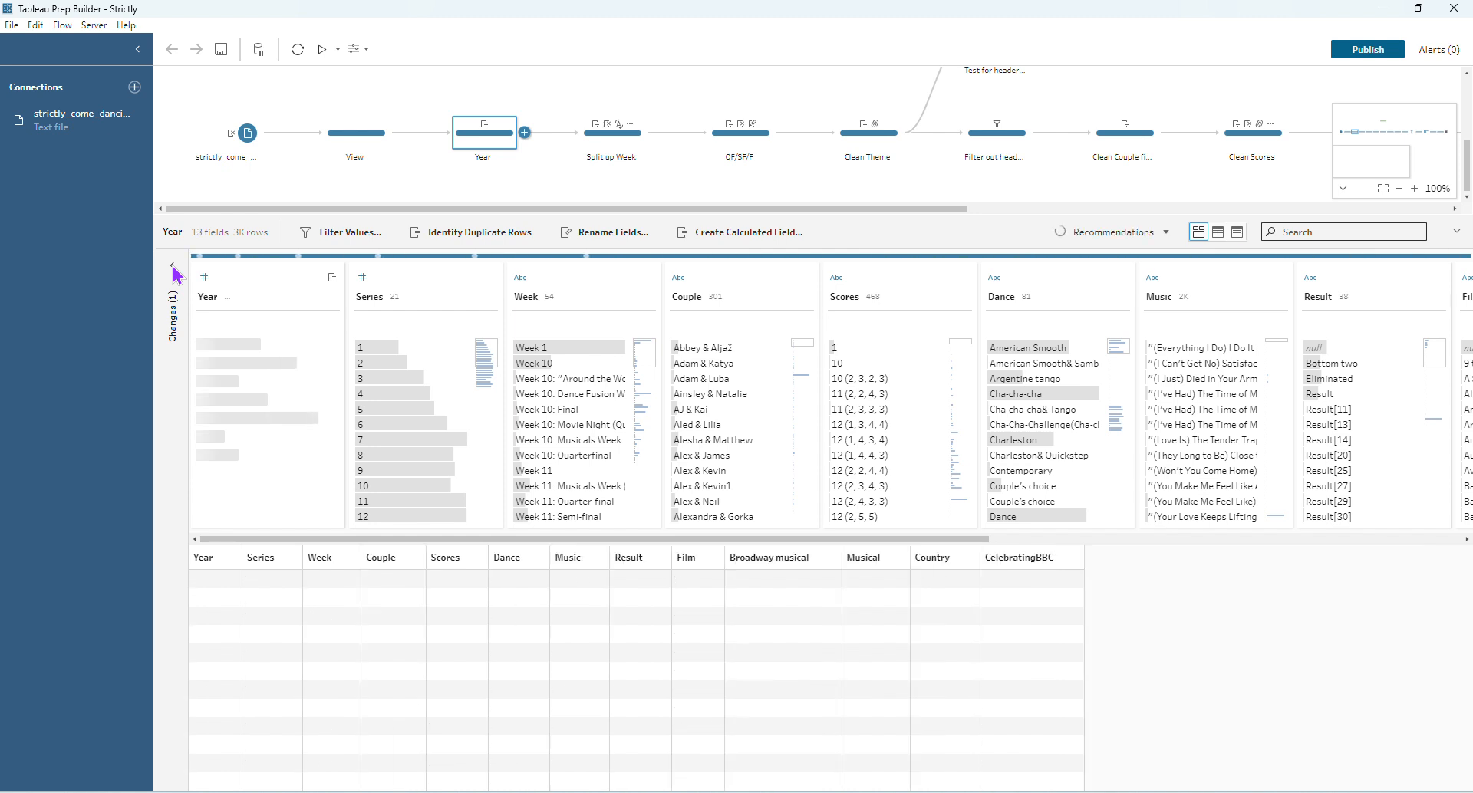
left_click(173, 272)
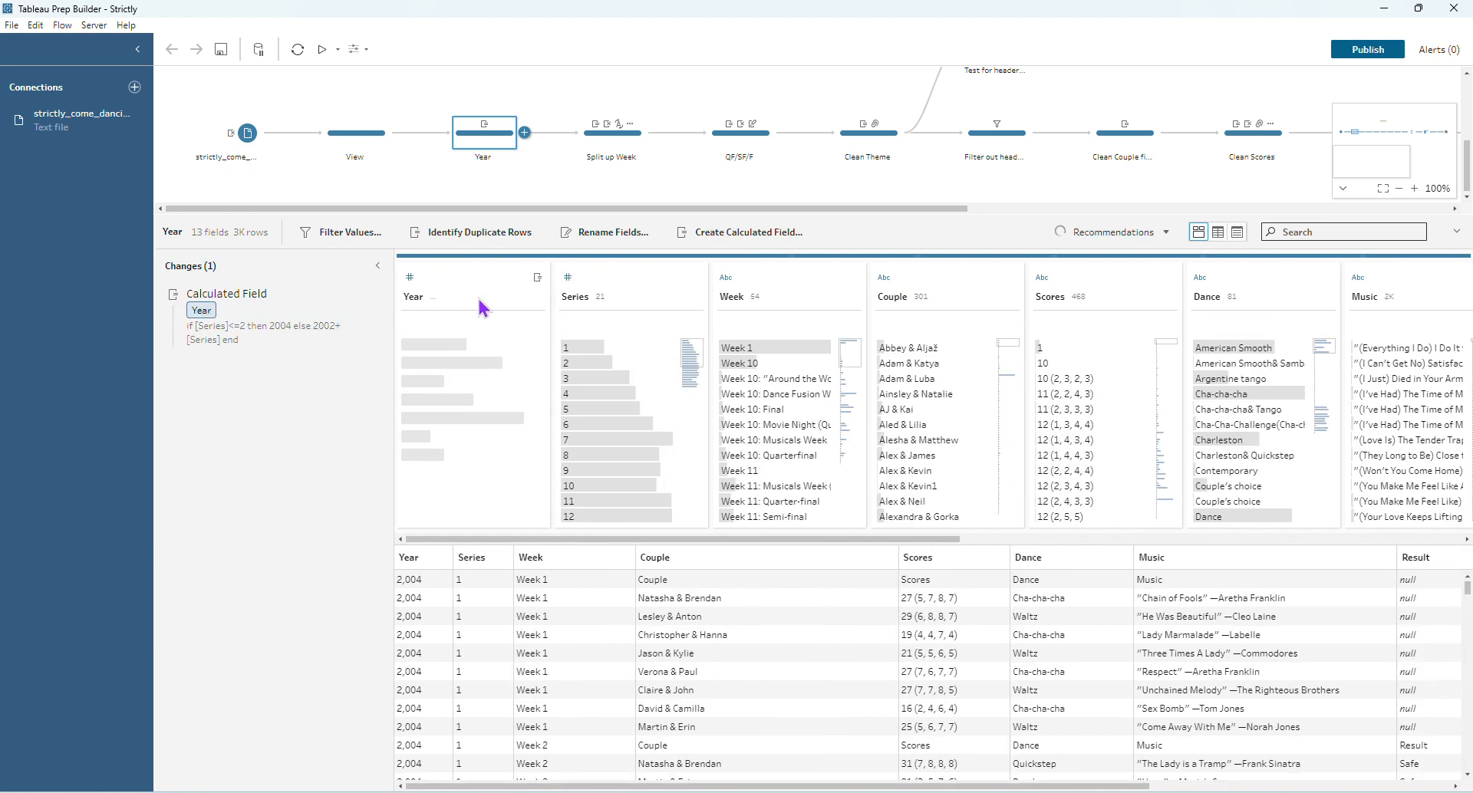
left_click(355, 299)
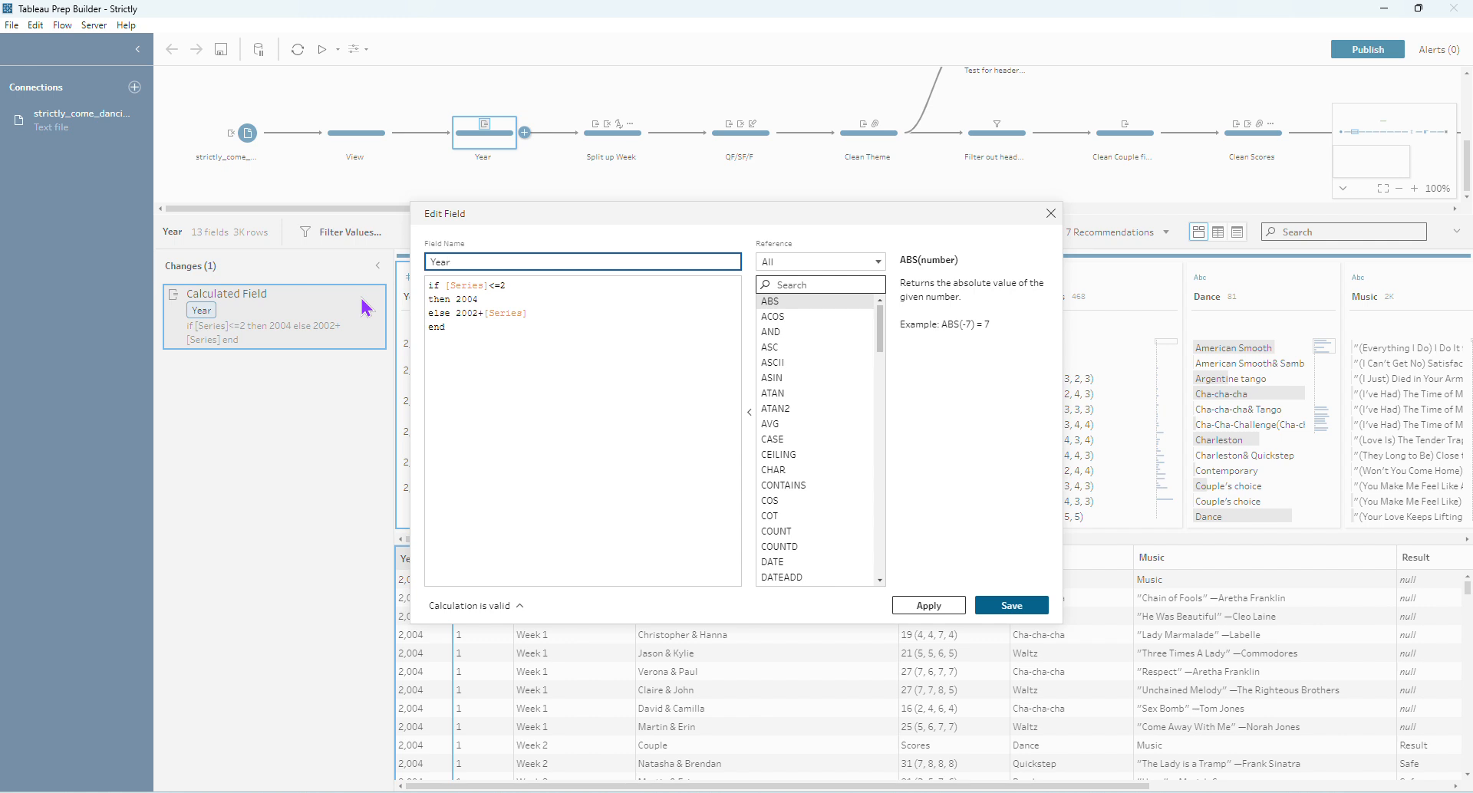
left_click(1049, 214)
- Show the Year field's values in detail and look through the calculated years
left_click(537, 297)
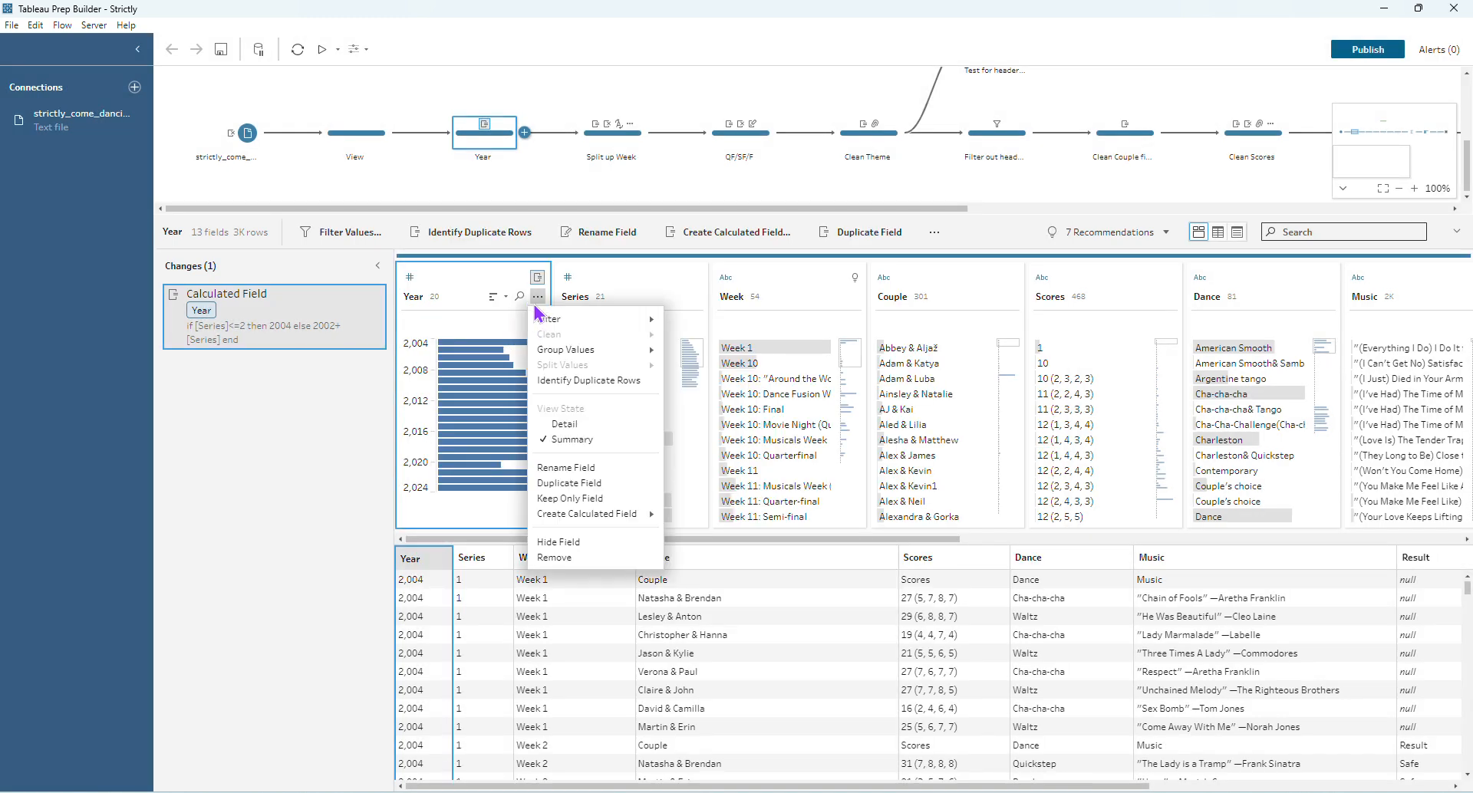
left_click(582, 423)
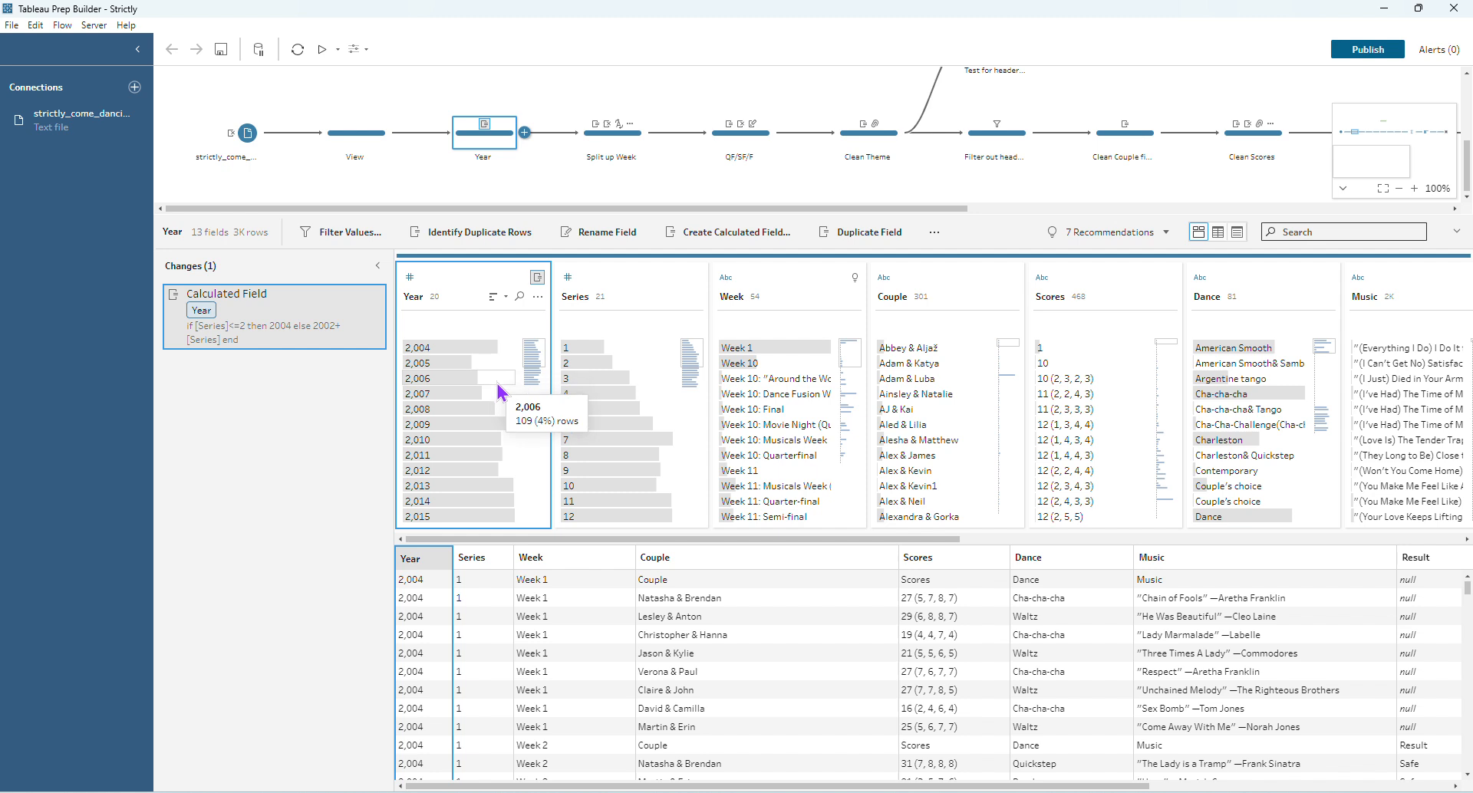
scroll(524, 516, "down", 3)
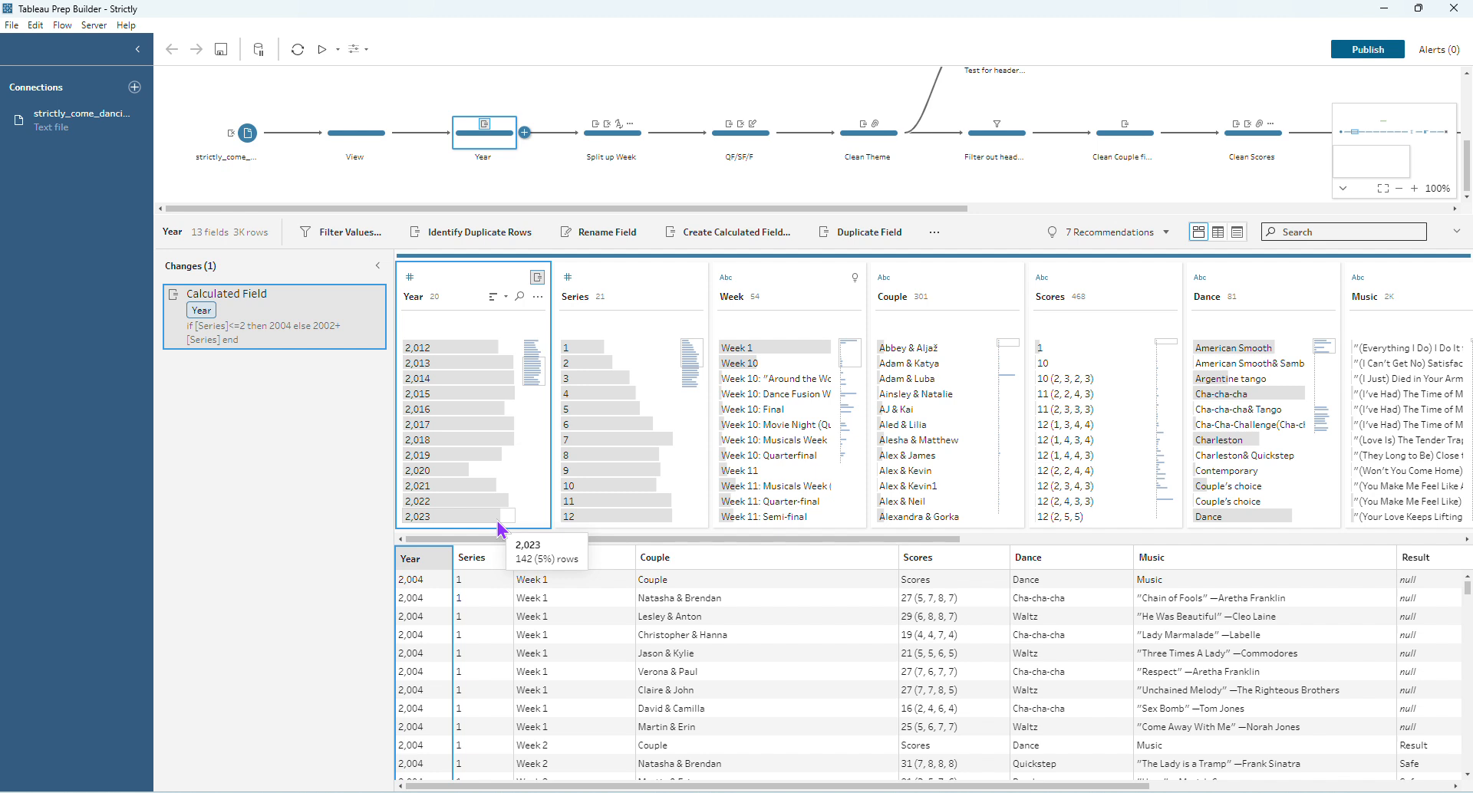
- Select the Week field in the Year step and inspect its values that combine week numbers with themes
left_click(761, 282)
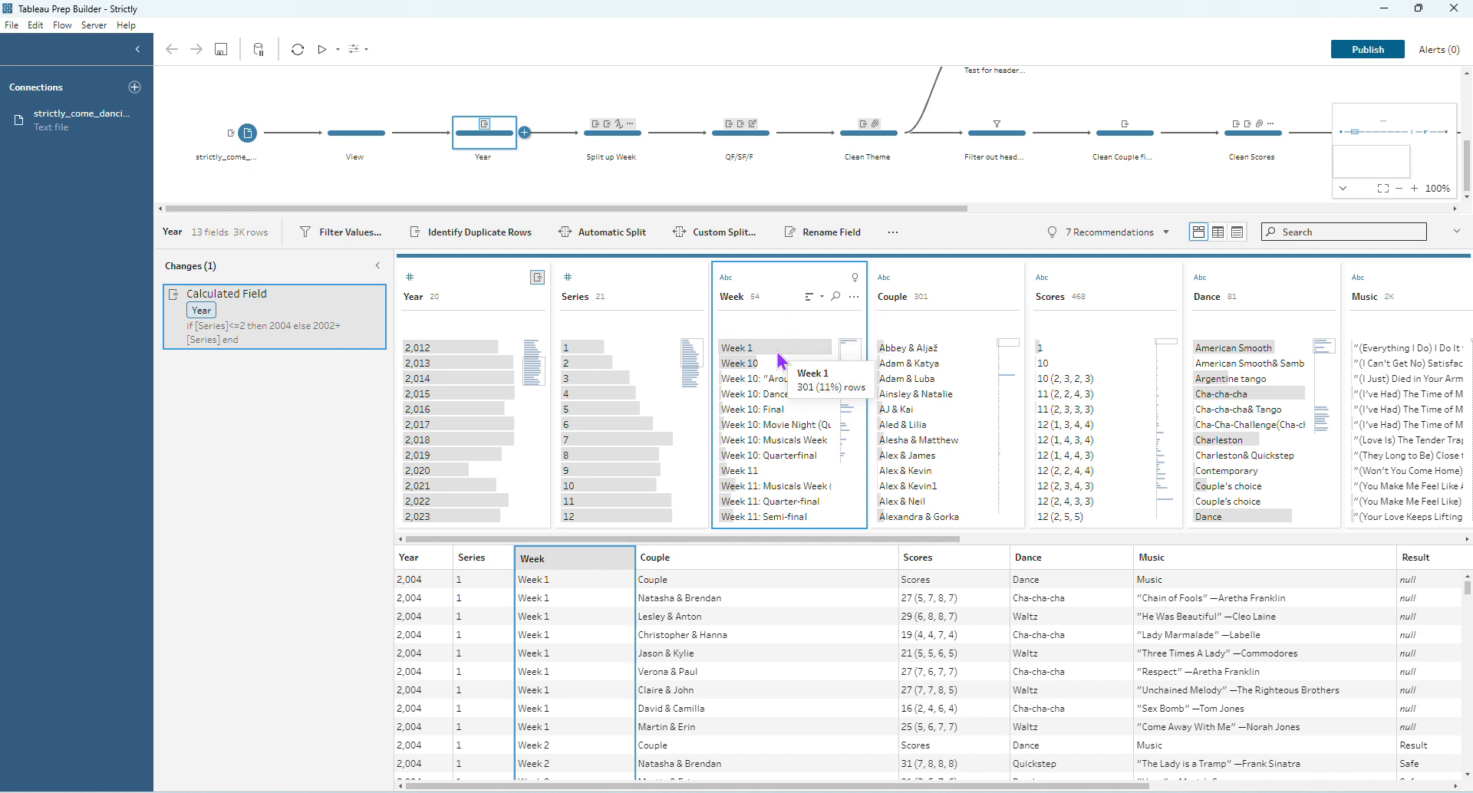
mouse_move(770, 366)
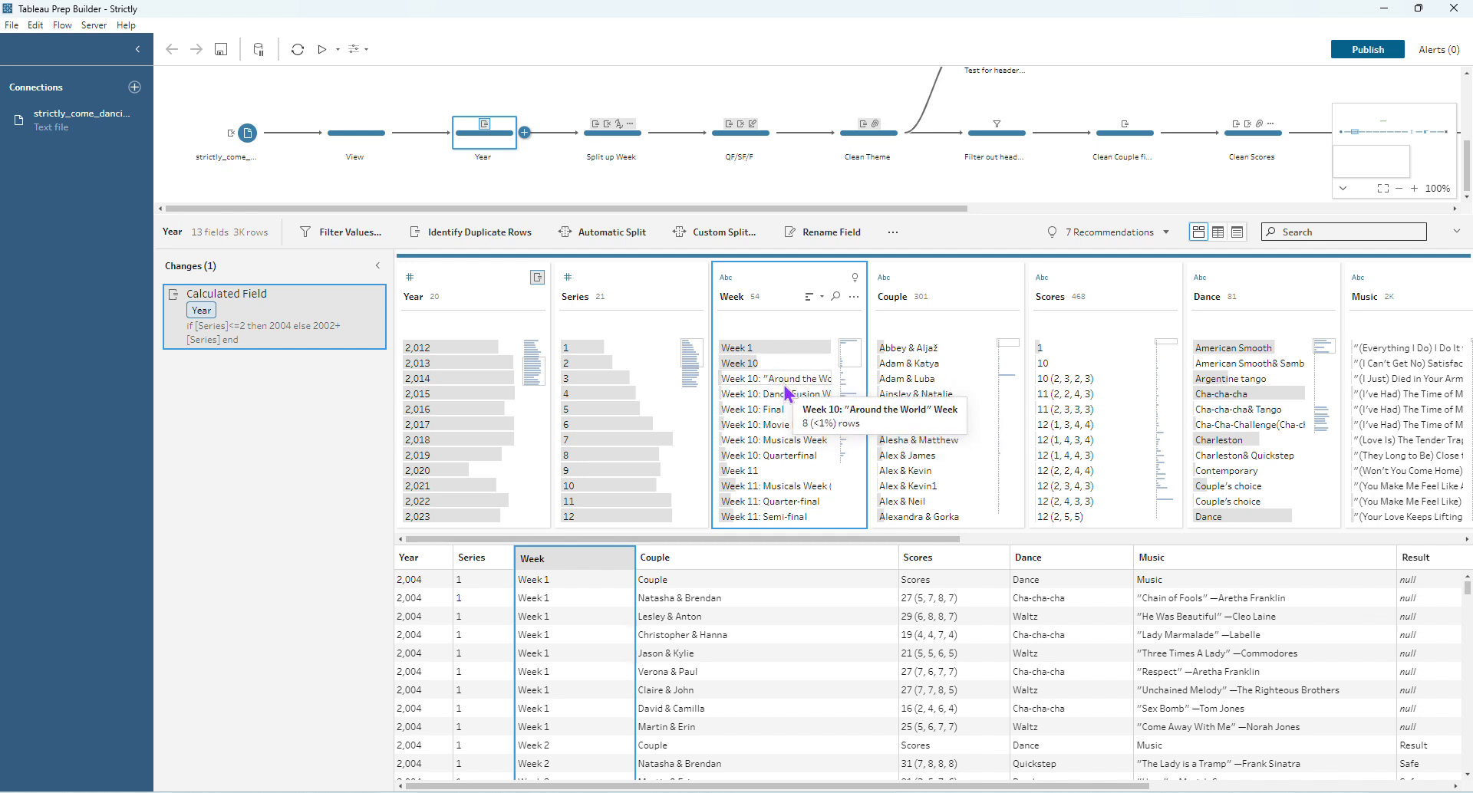
mouse_move(802, 427)
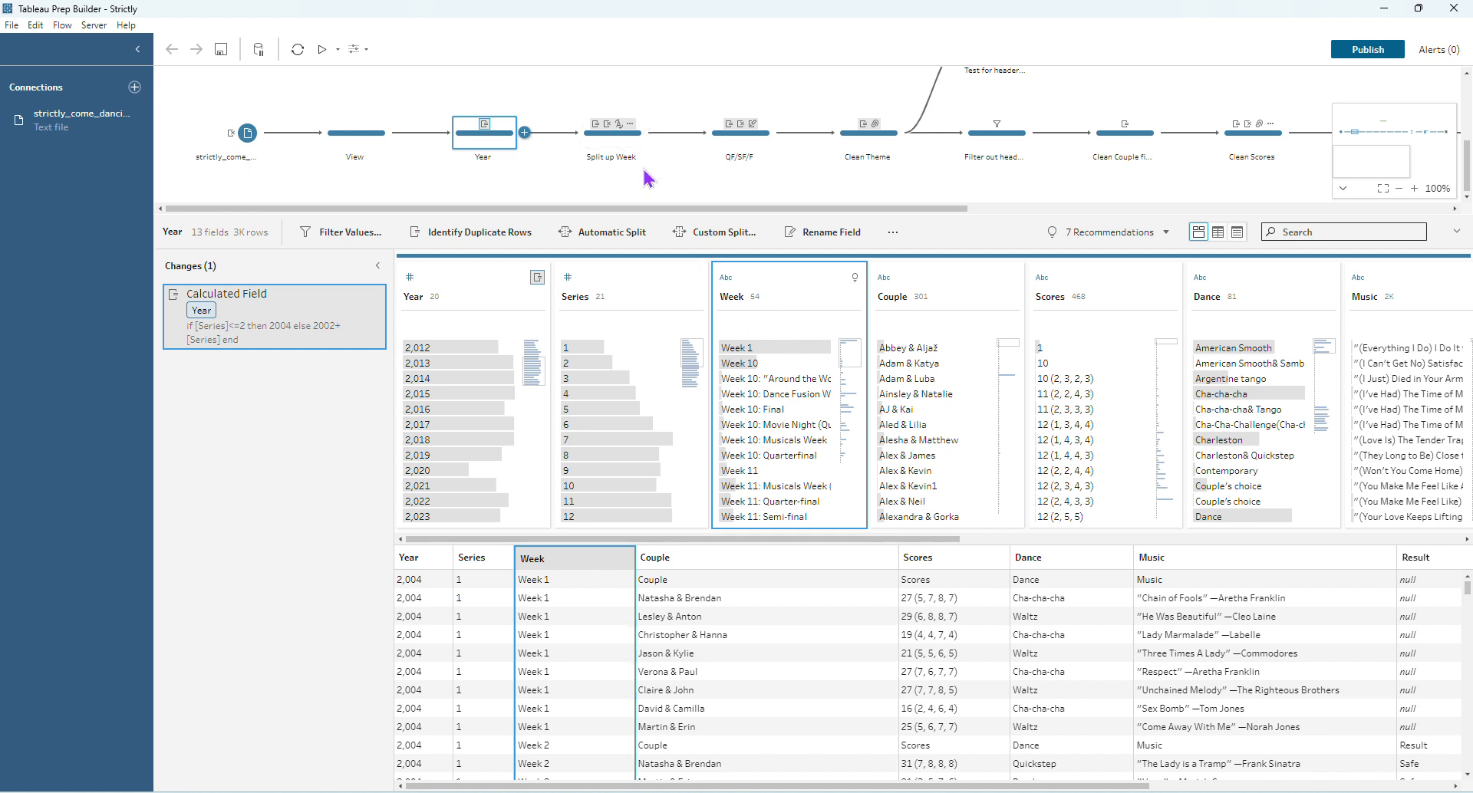
- Open the Split up Week step and review its first three calculated fields, which split Week on "Week" and on the colon
left_click(600, 147)
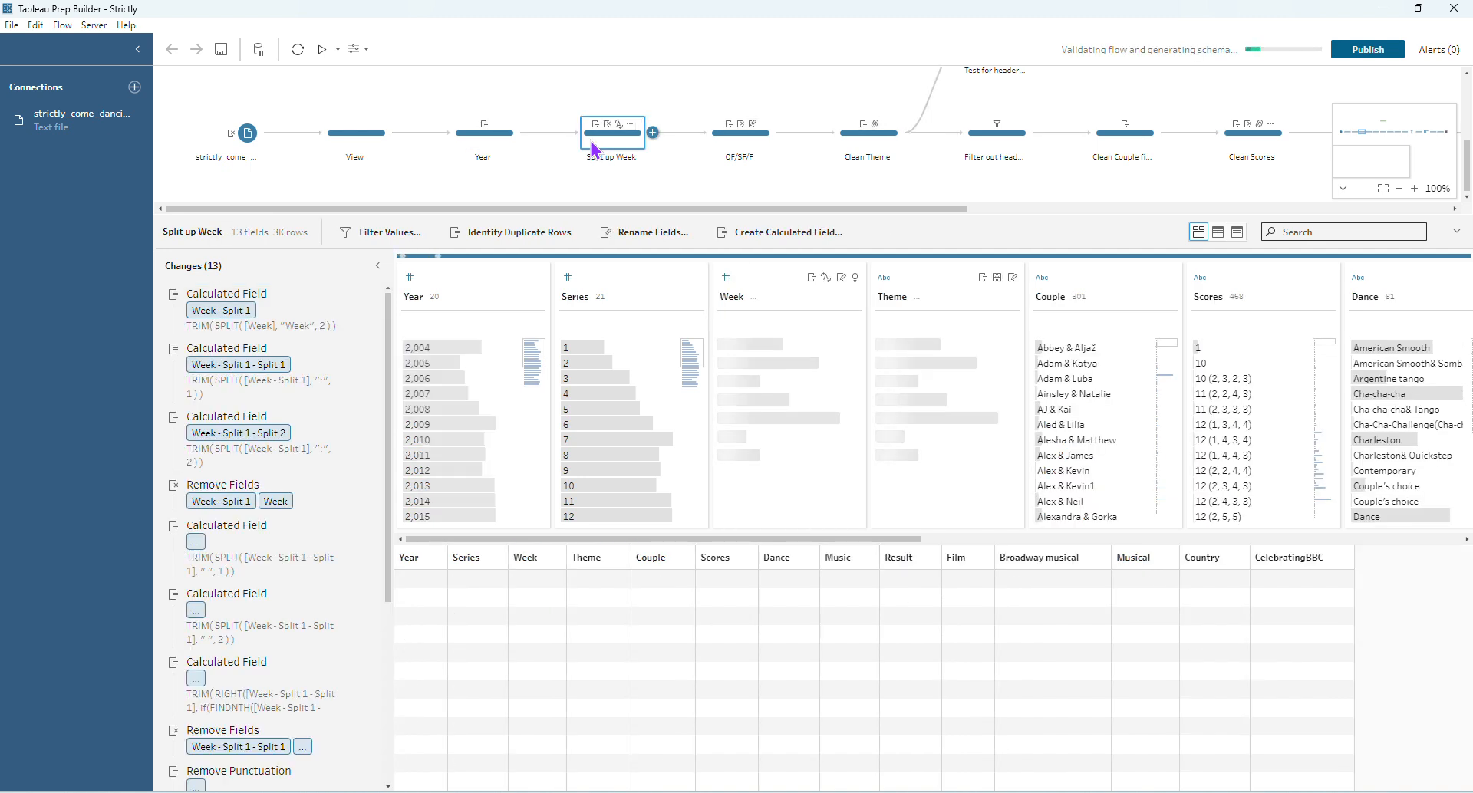
left_click(285, 332)
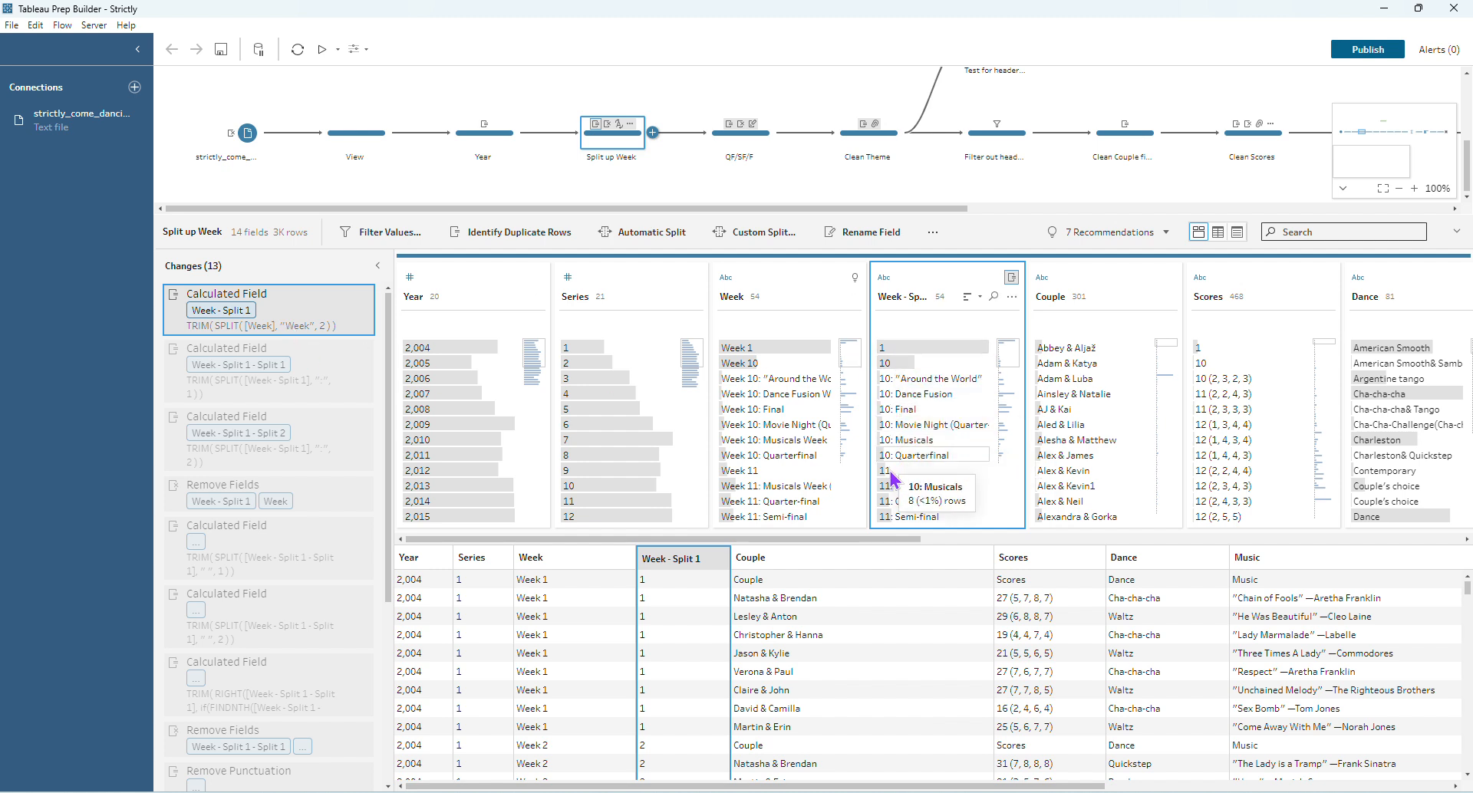
left_click(313, 394)
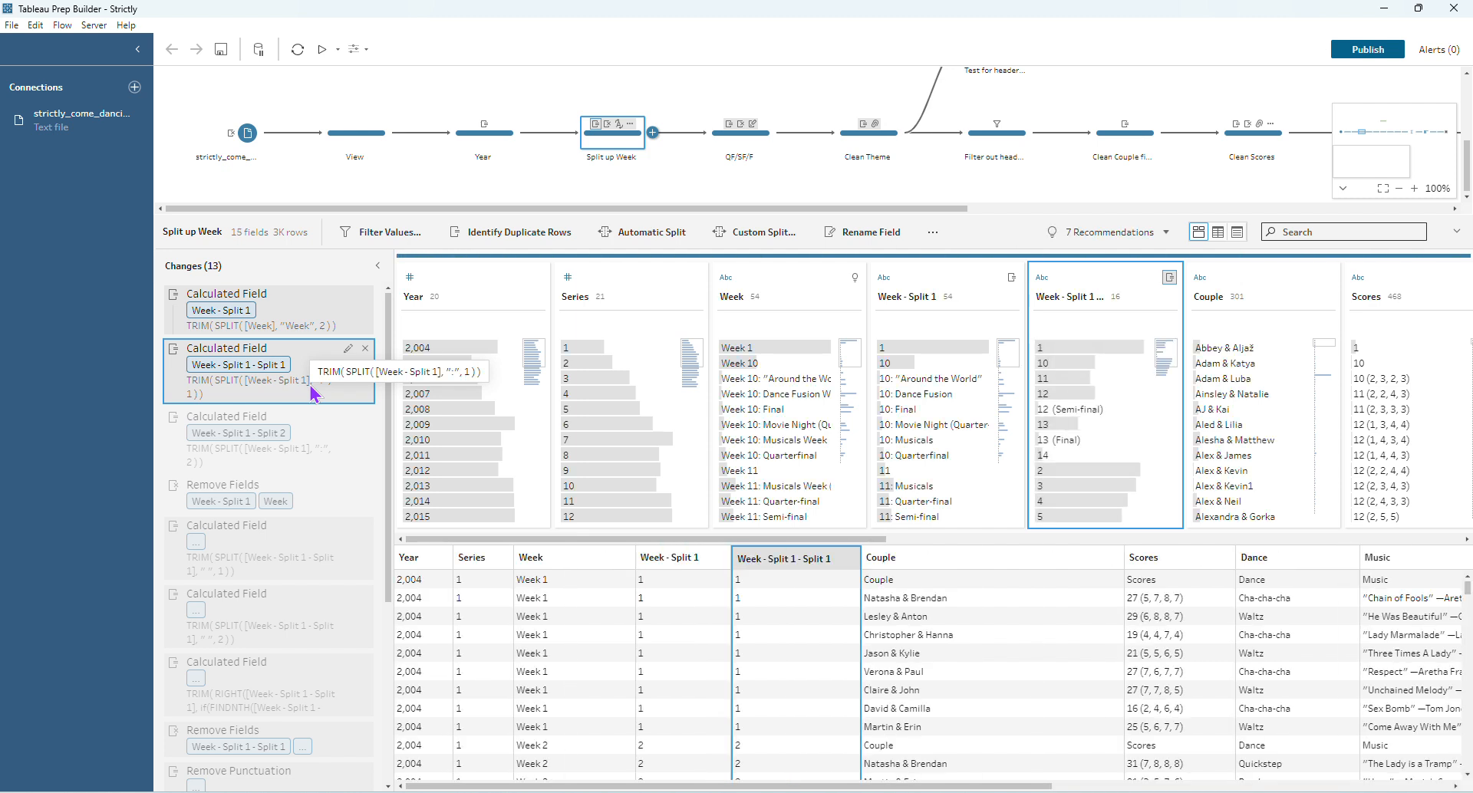
left_click(326, 447)
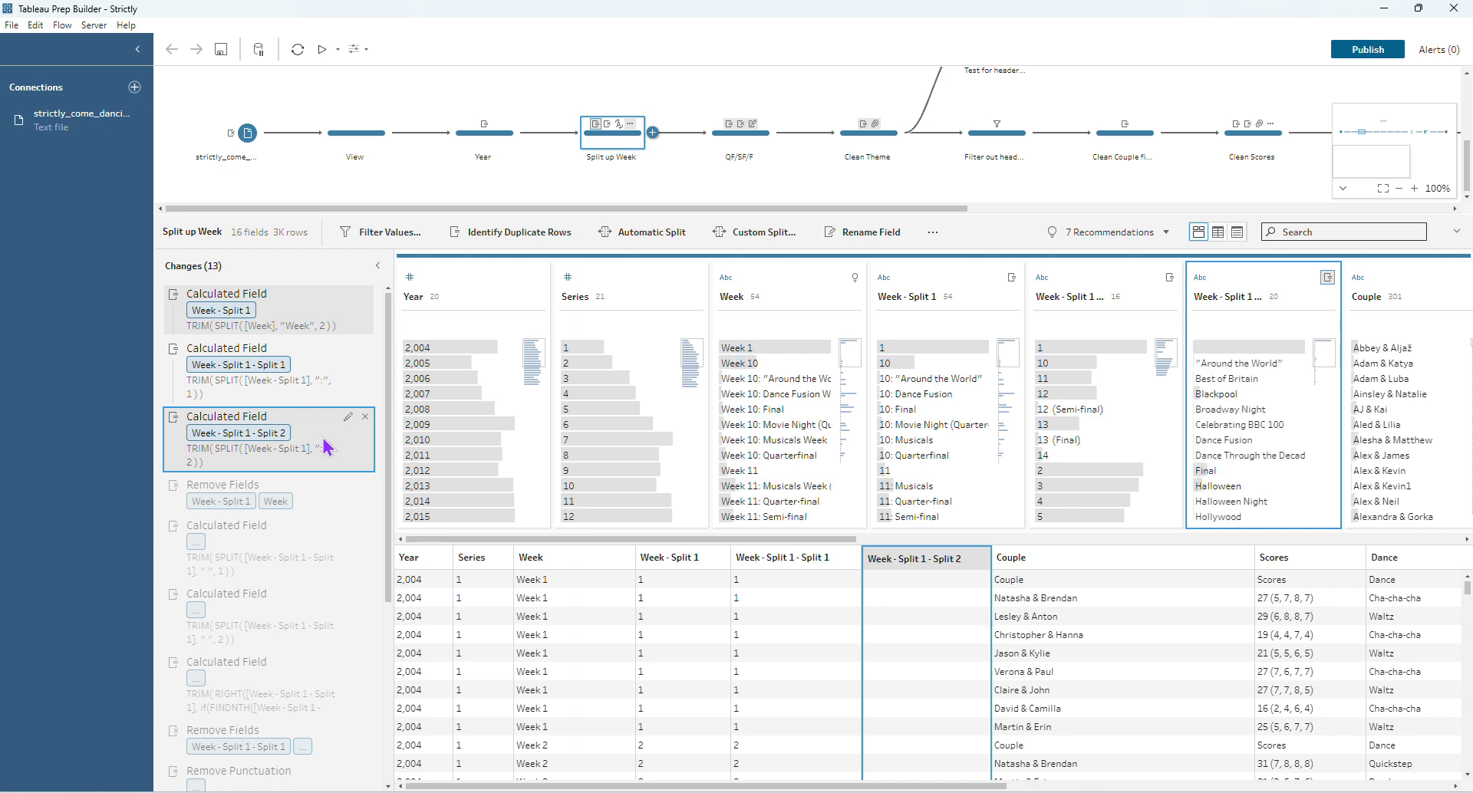
scroll(389, 522, "down", 1)
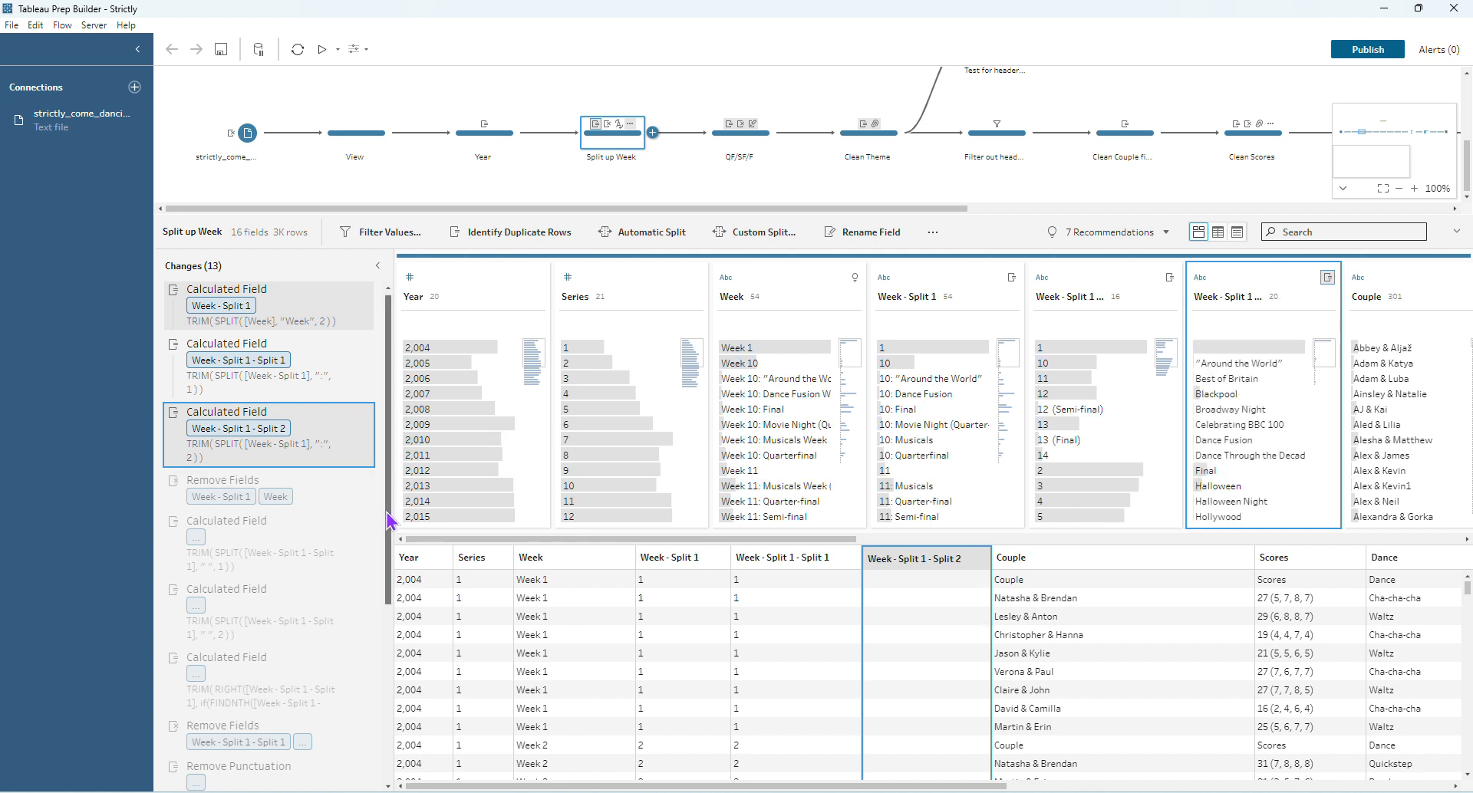
left_click_drag(389, 521, 386, 607)
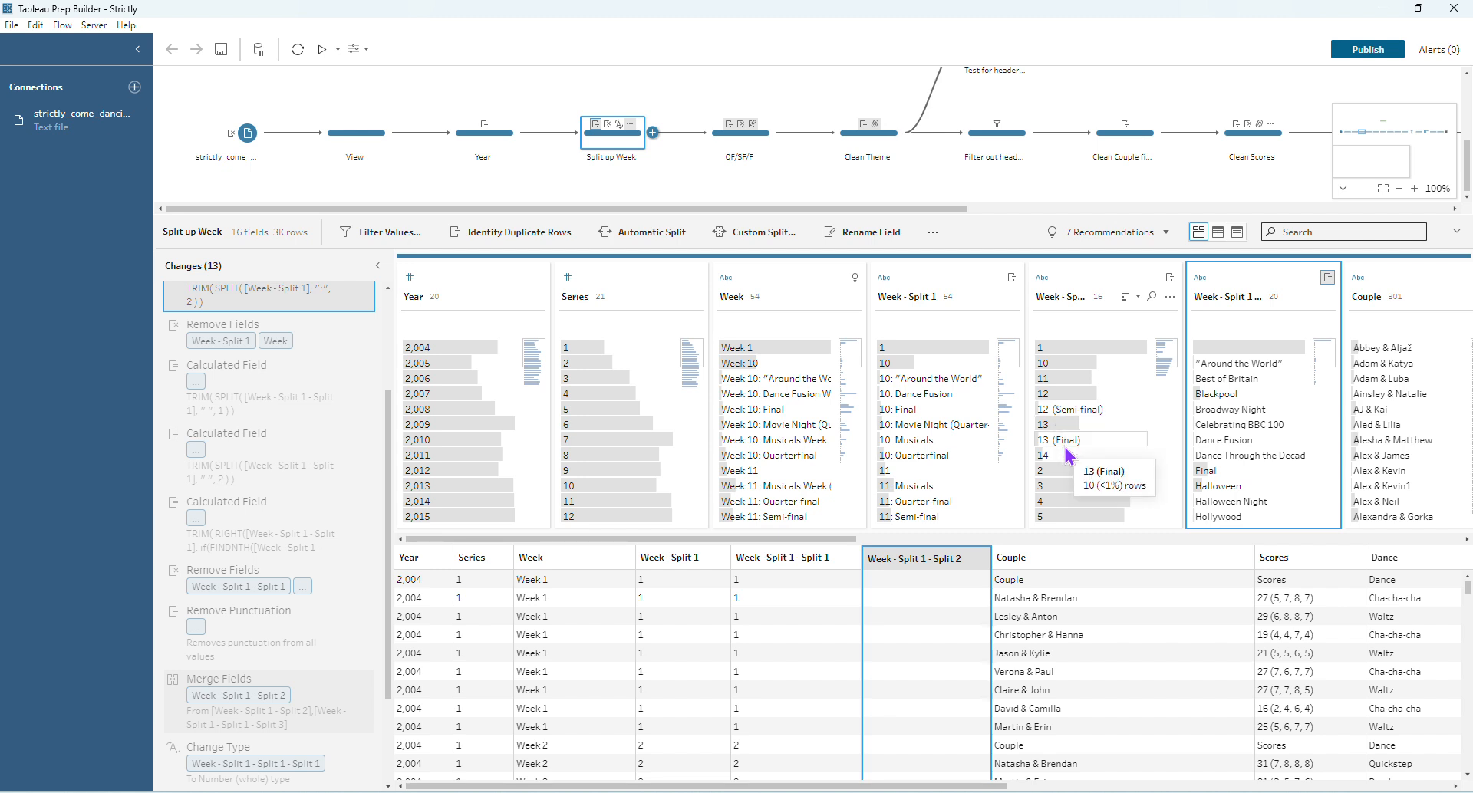
scroll(1074, 483, "down", 2)
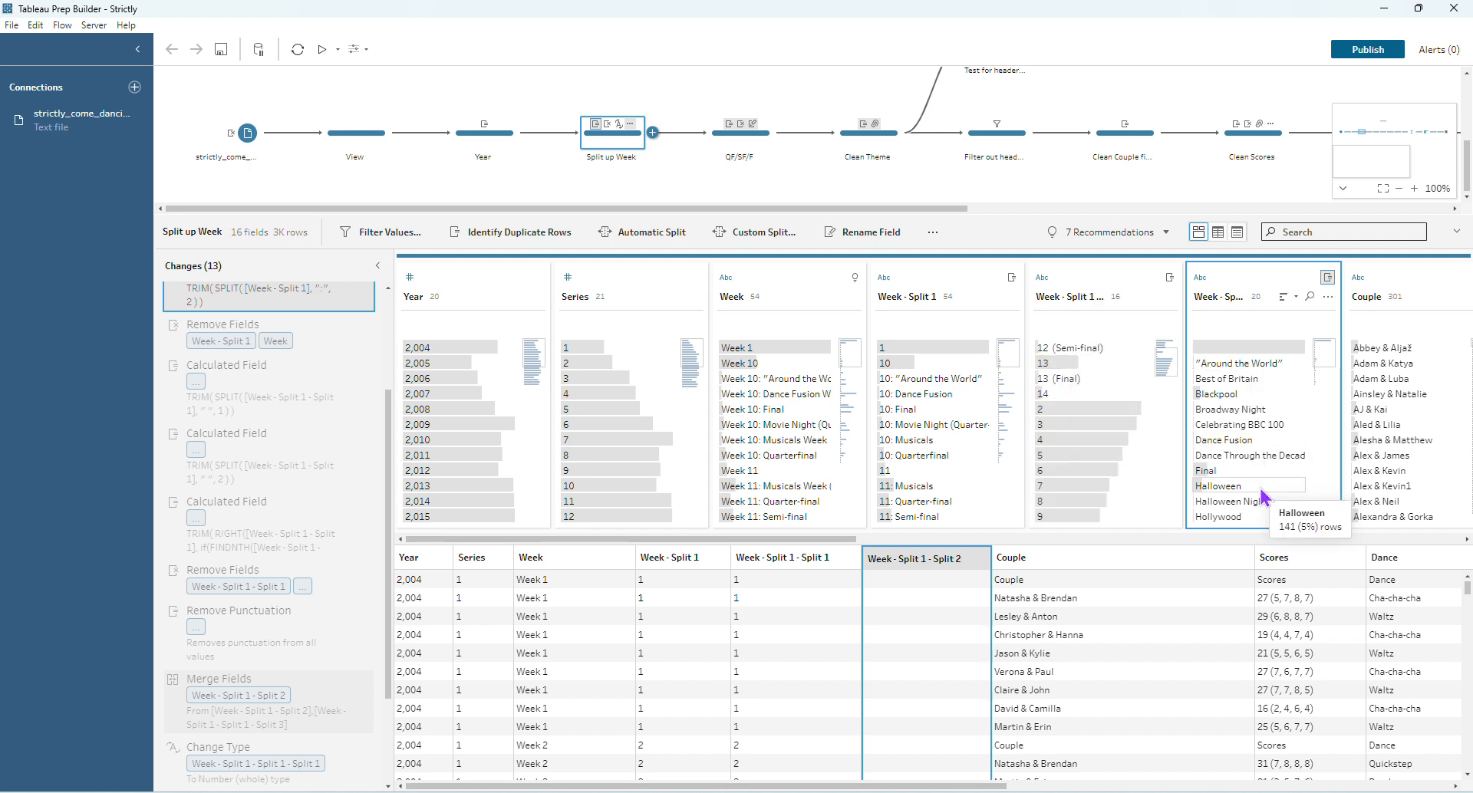
- Review the three calculated fields that split Week - Split 1 - Split 1 on the space character
left_click(255, 414)
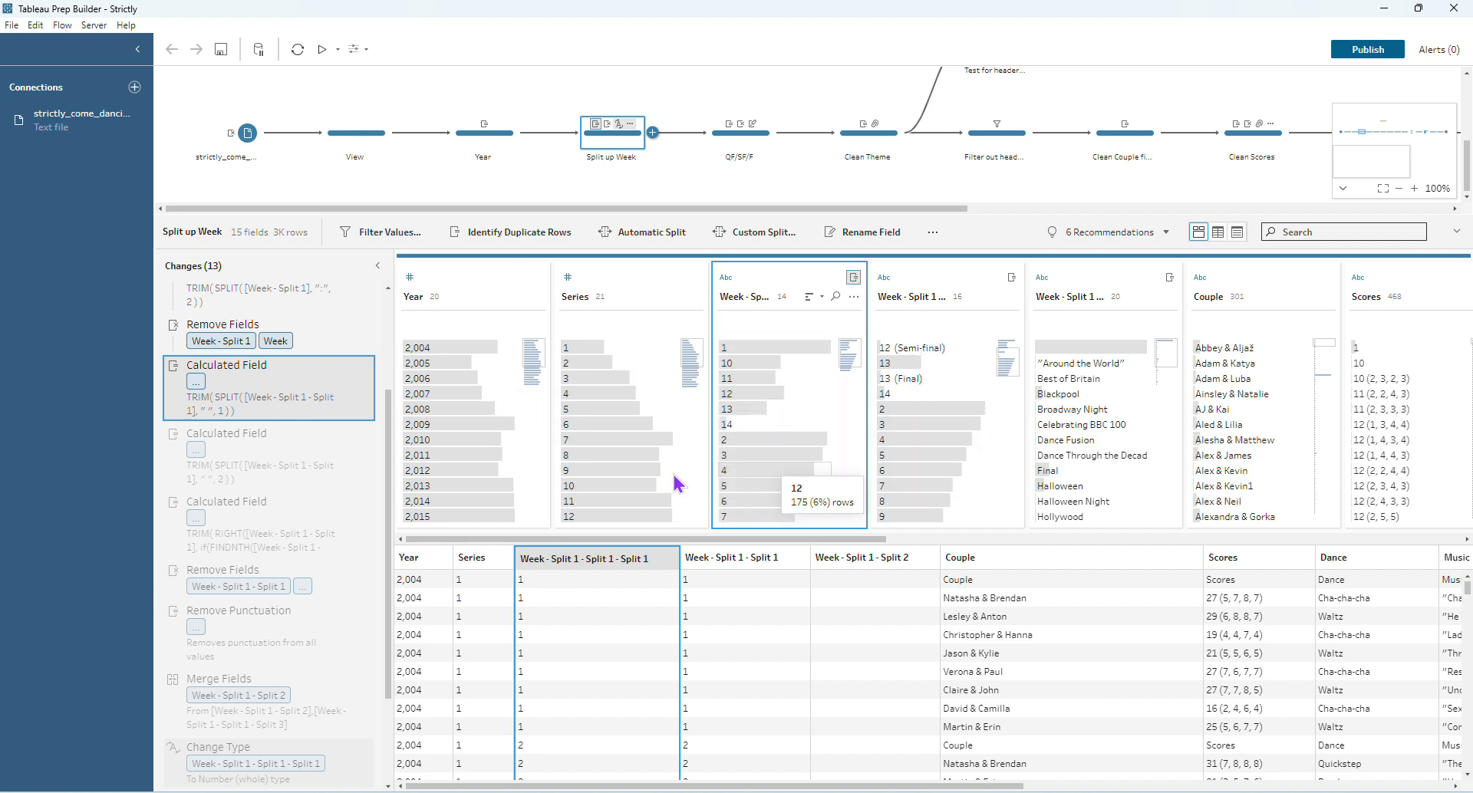
left_click(227, 481)
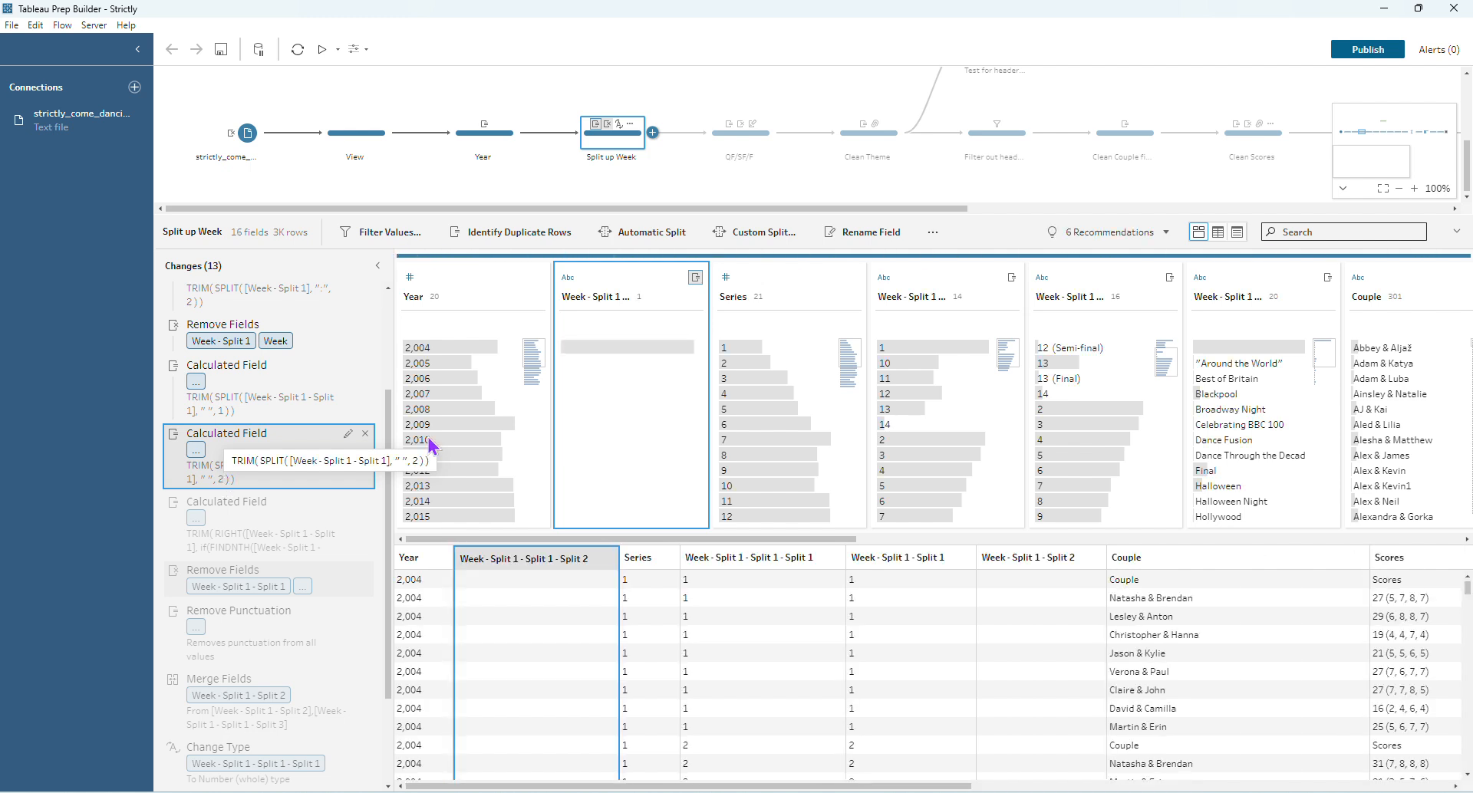
left_click(292, 541)
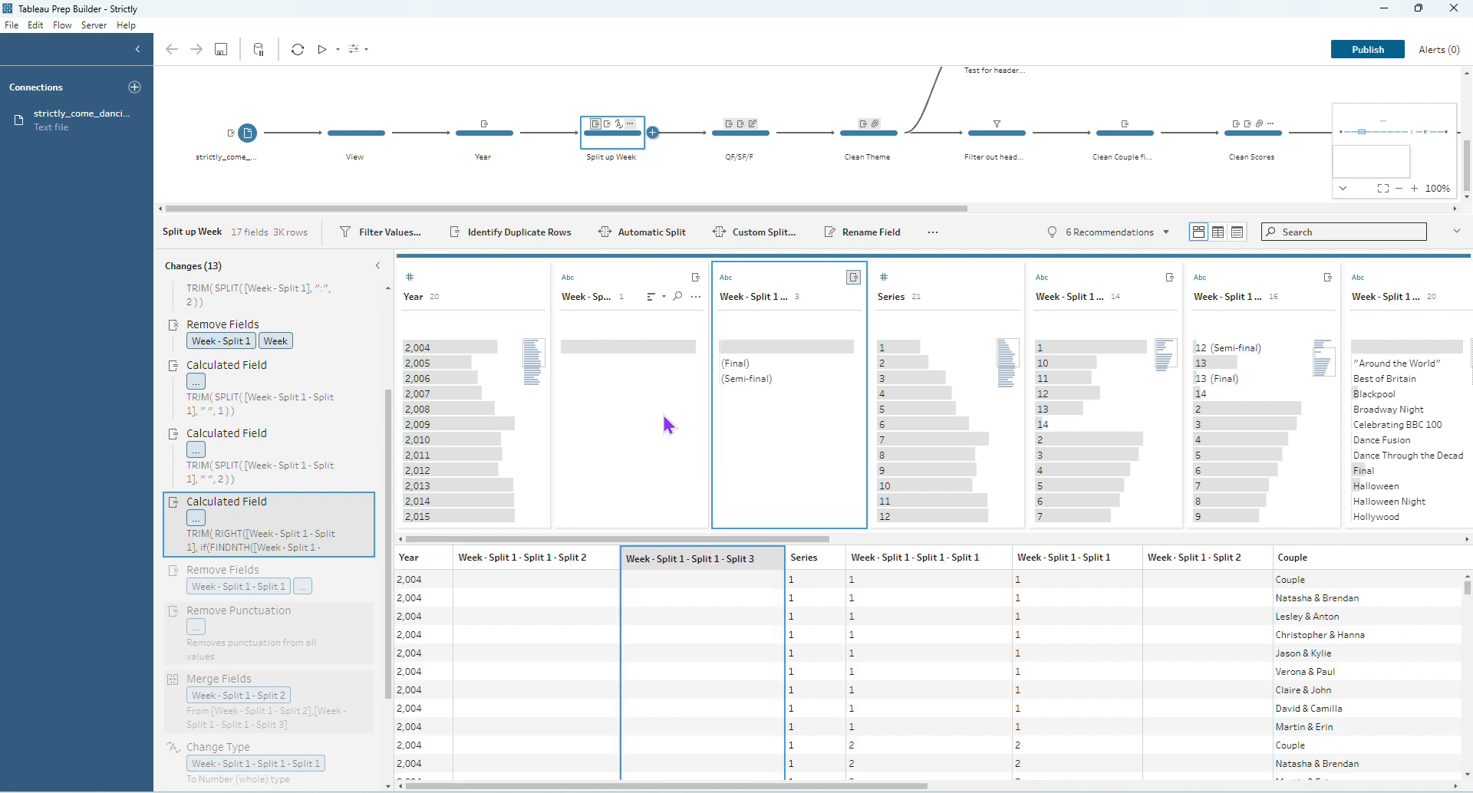
- Review the remaining Split up Week changes from Remove Punctuation through the final rename to Theme
scroll(264, 568, "down", 1)
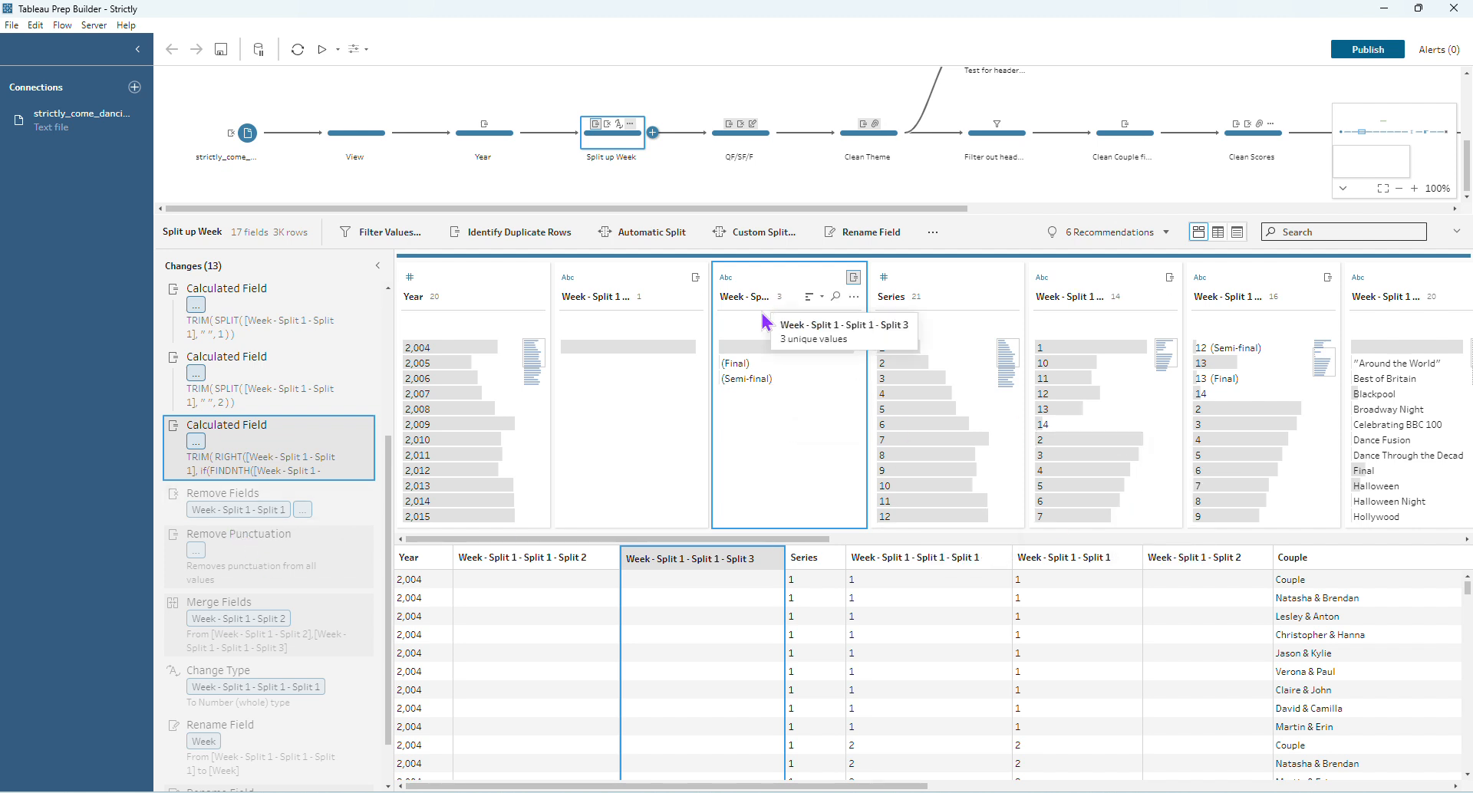
left_click(305, 554)
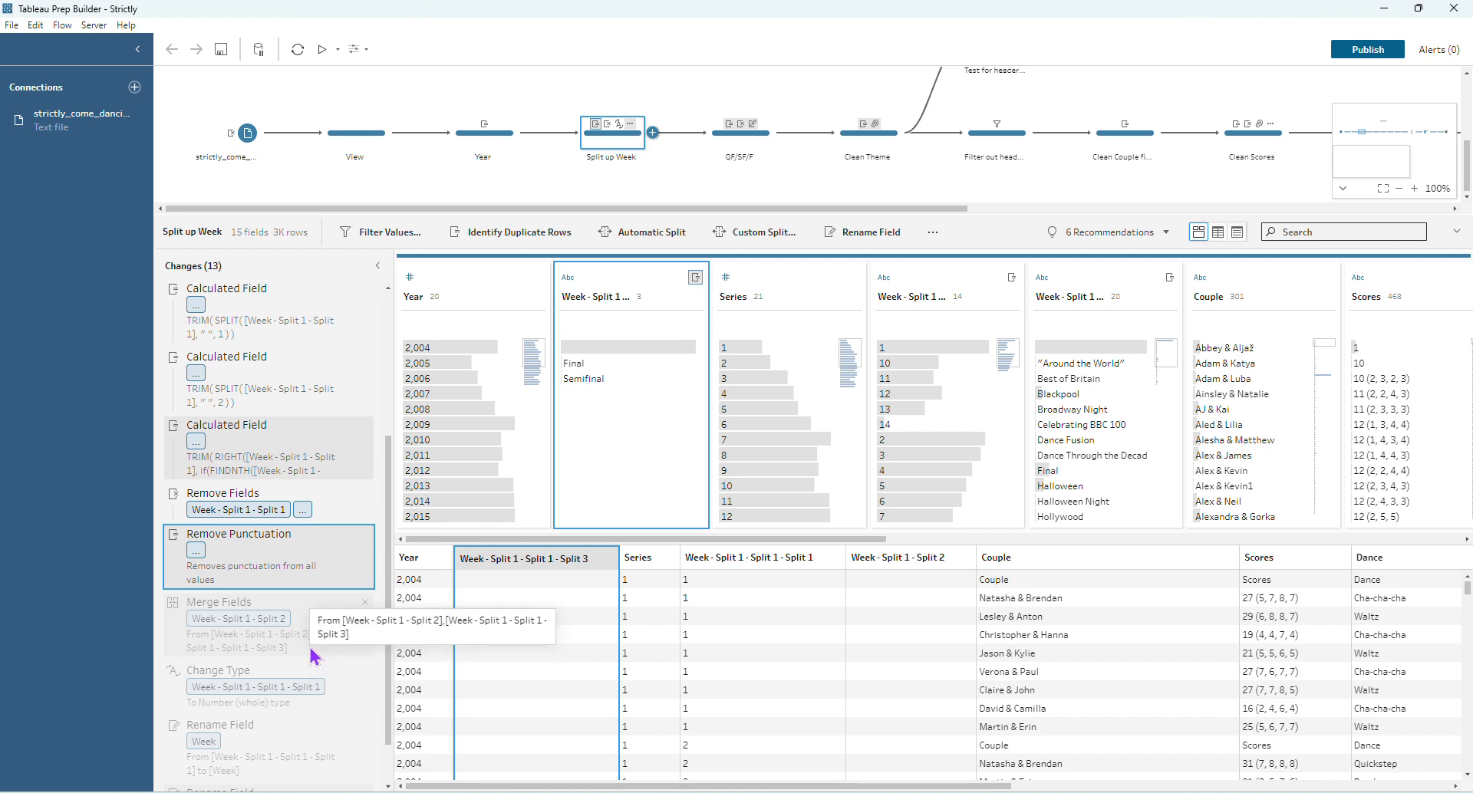
scroll(315, 606, "down", 2)
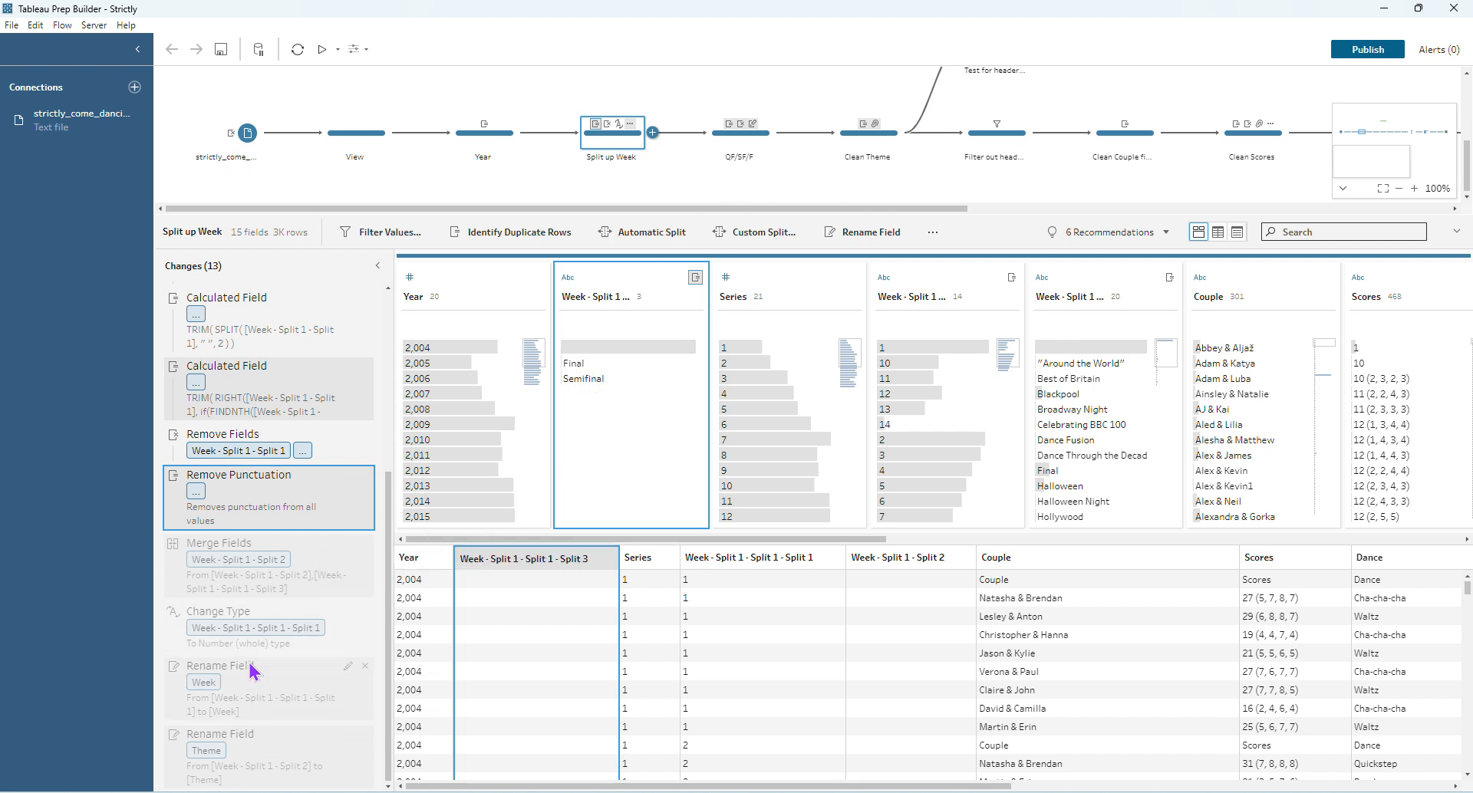
left_click(255, 762)
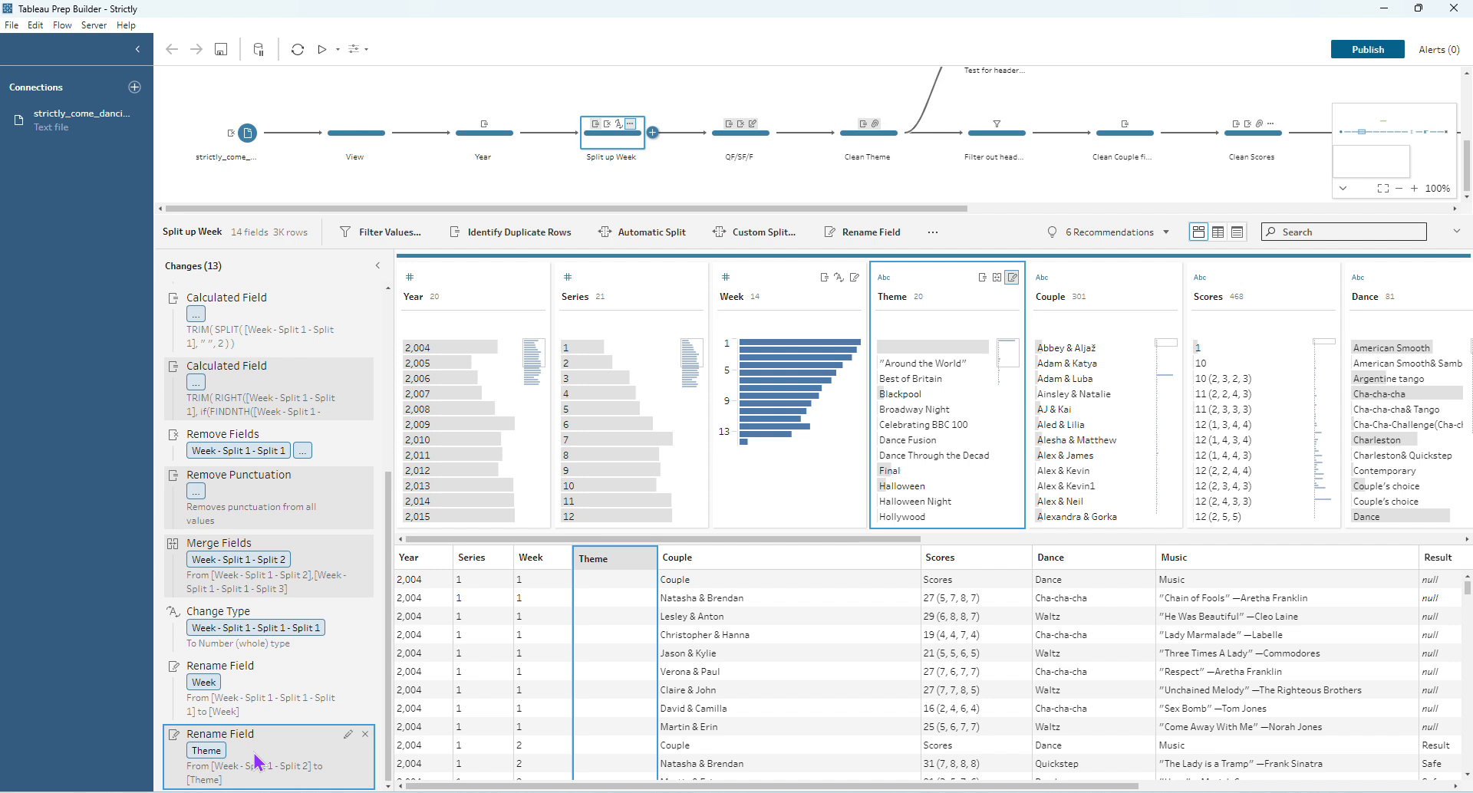
- Open the QF/SF/F step and review the Stage calculation that derives Quarter Final, Semi Final and Final from Theme
left_click(738, 142)
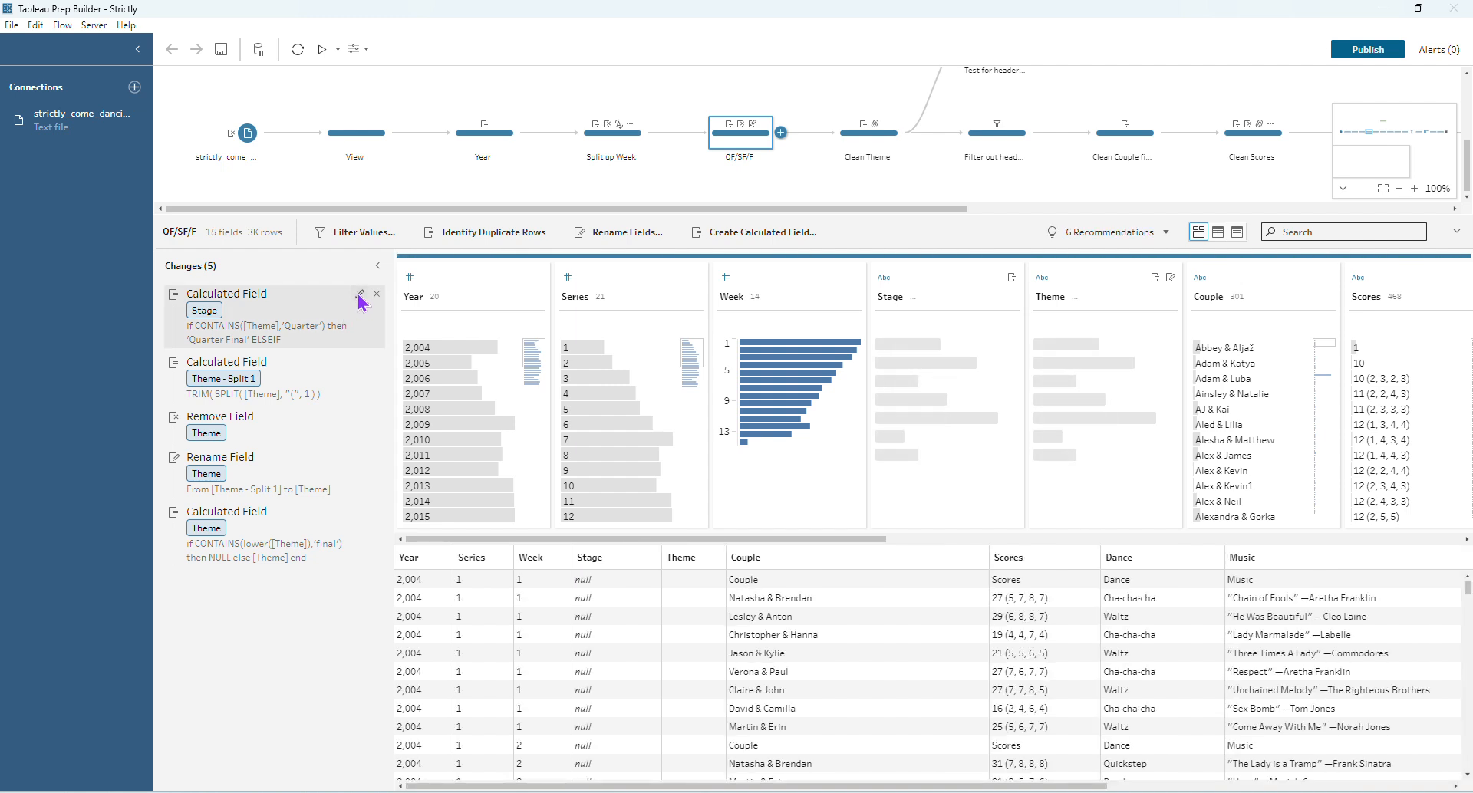
left_click(359, 295)
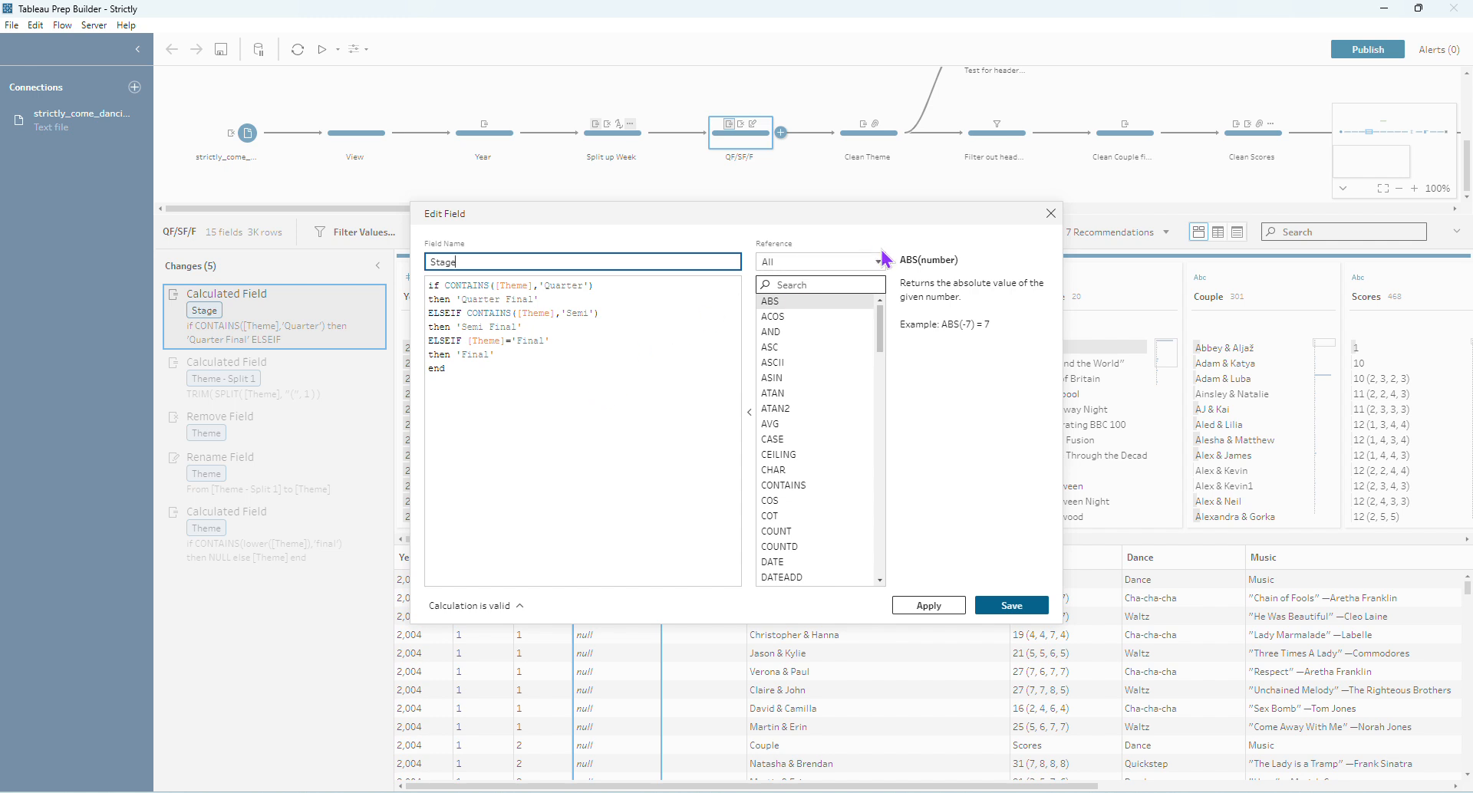
left_click(1048, 215)
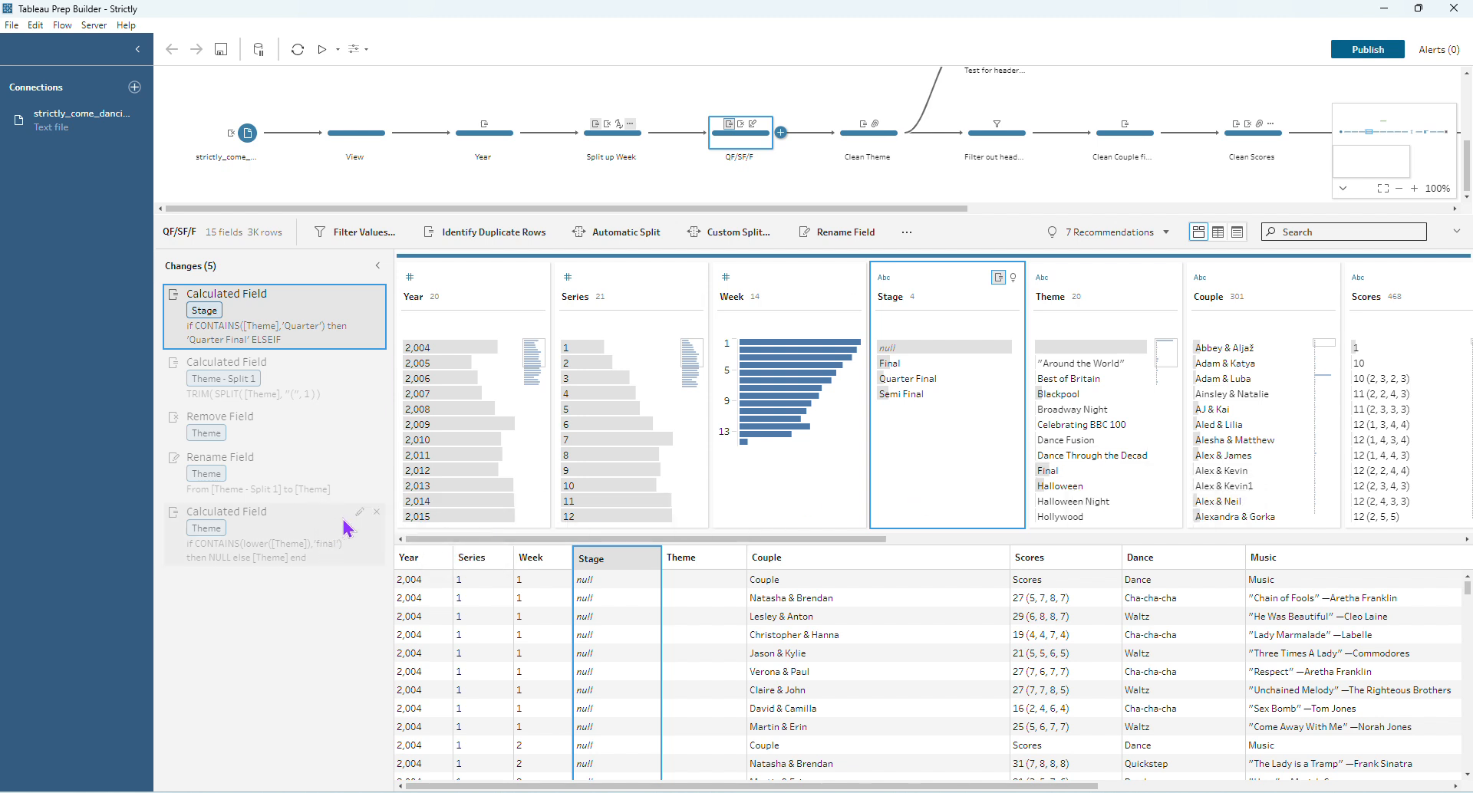
- Review the last Theme calculation in QF/SF/F, then inspect the Theme values at the preceding rename change
left_click(358, 514)
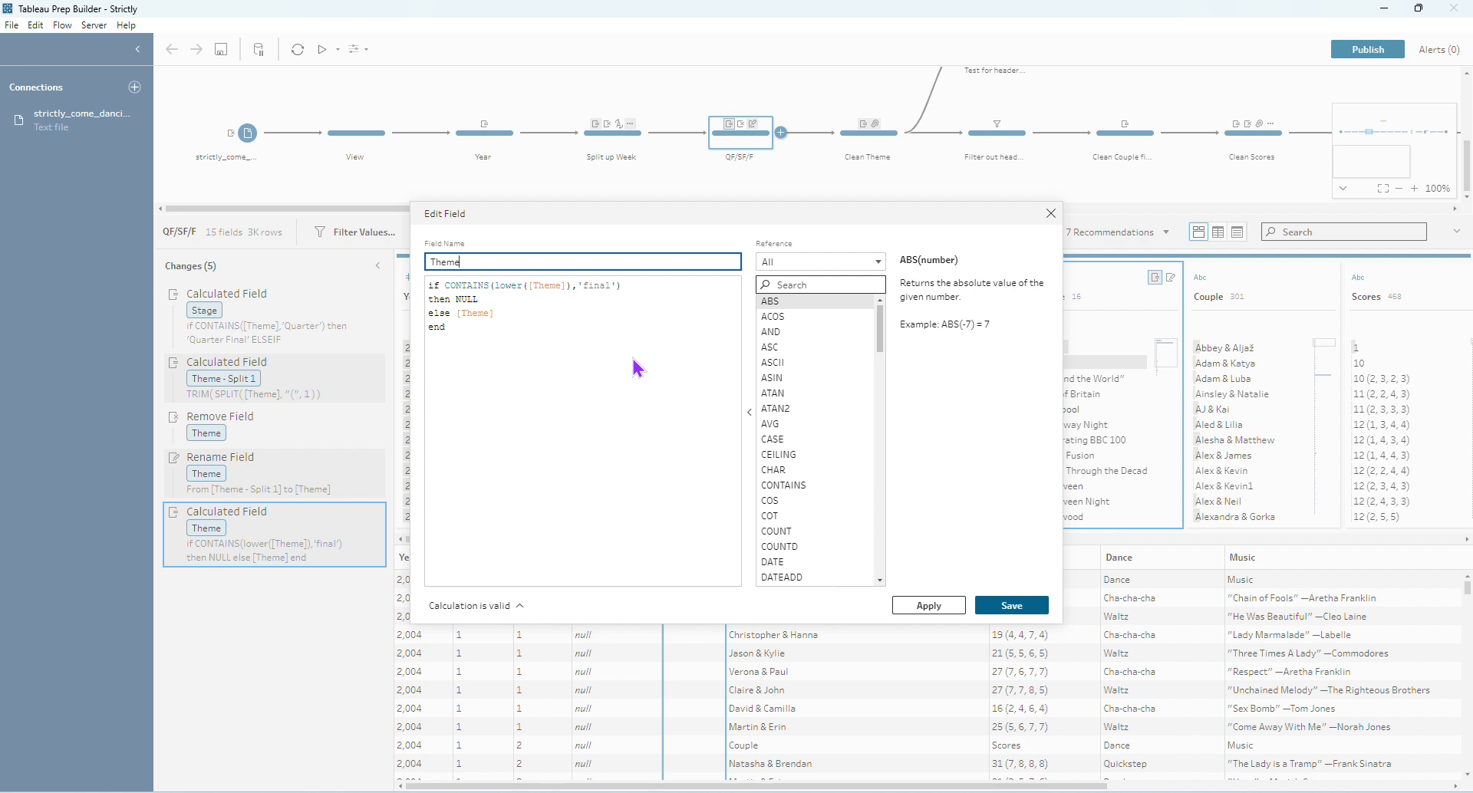
left_click(1050, 214)
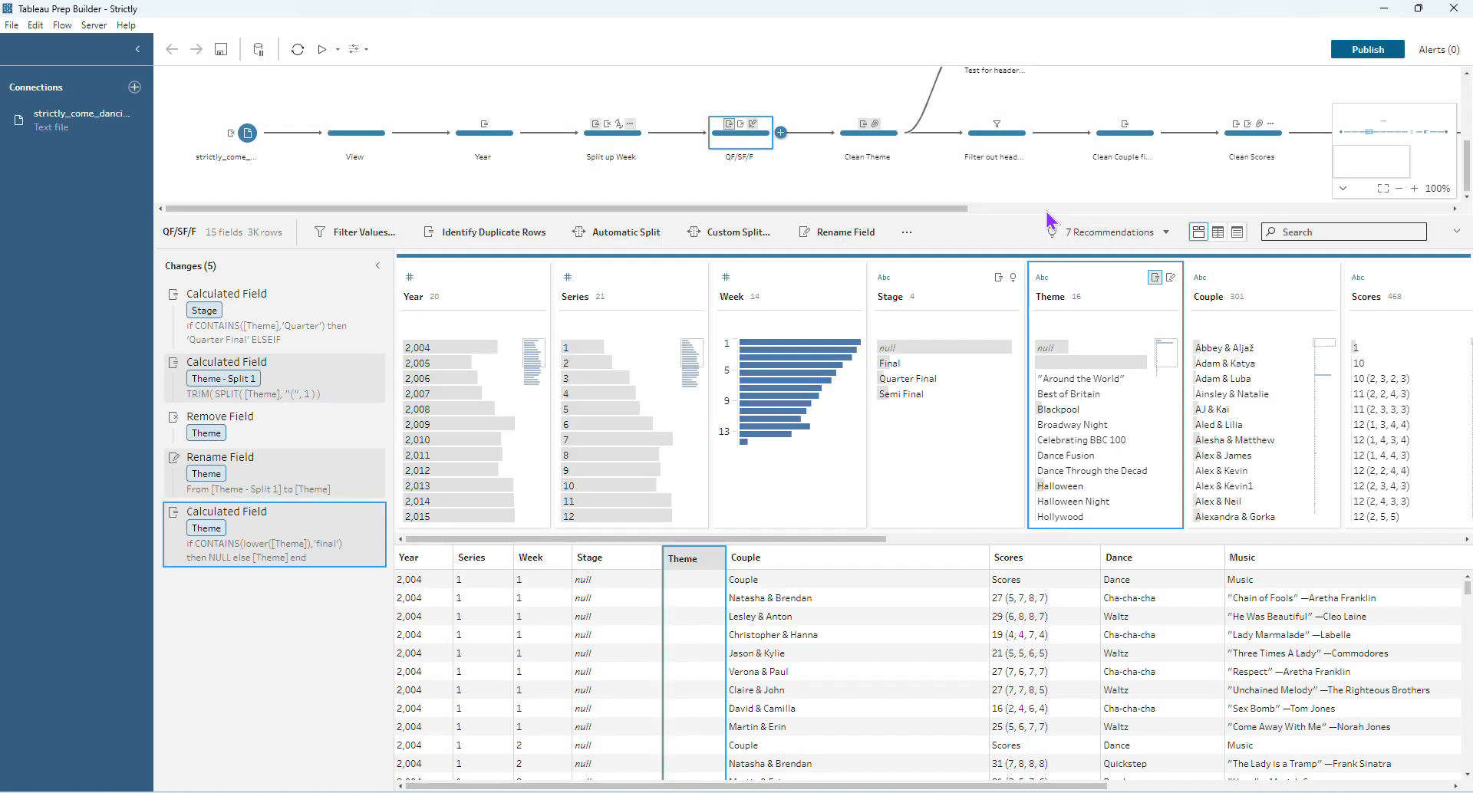
left_click(207, 483)
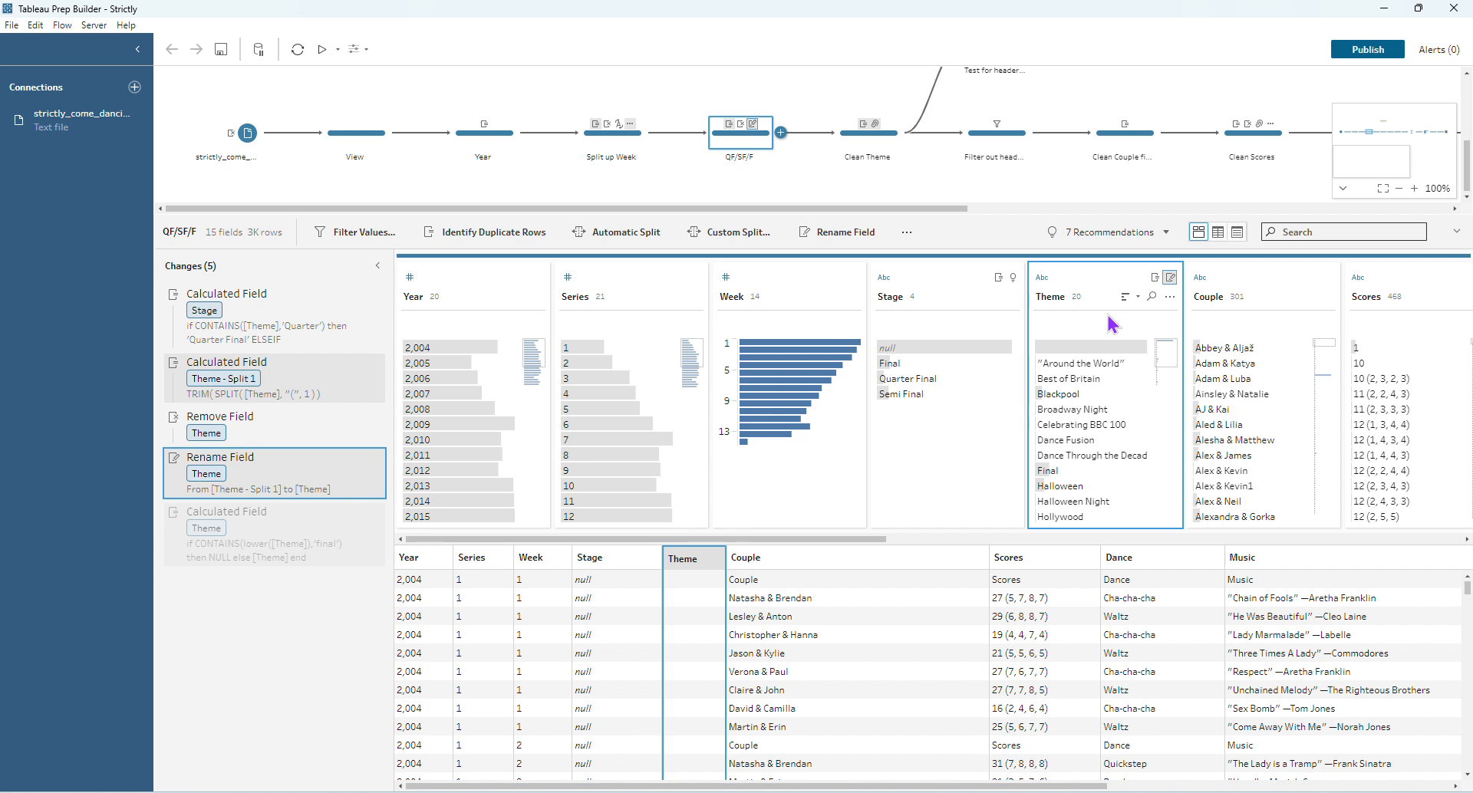
scroll(1143, 430, "down", 3)
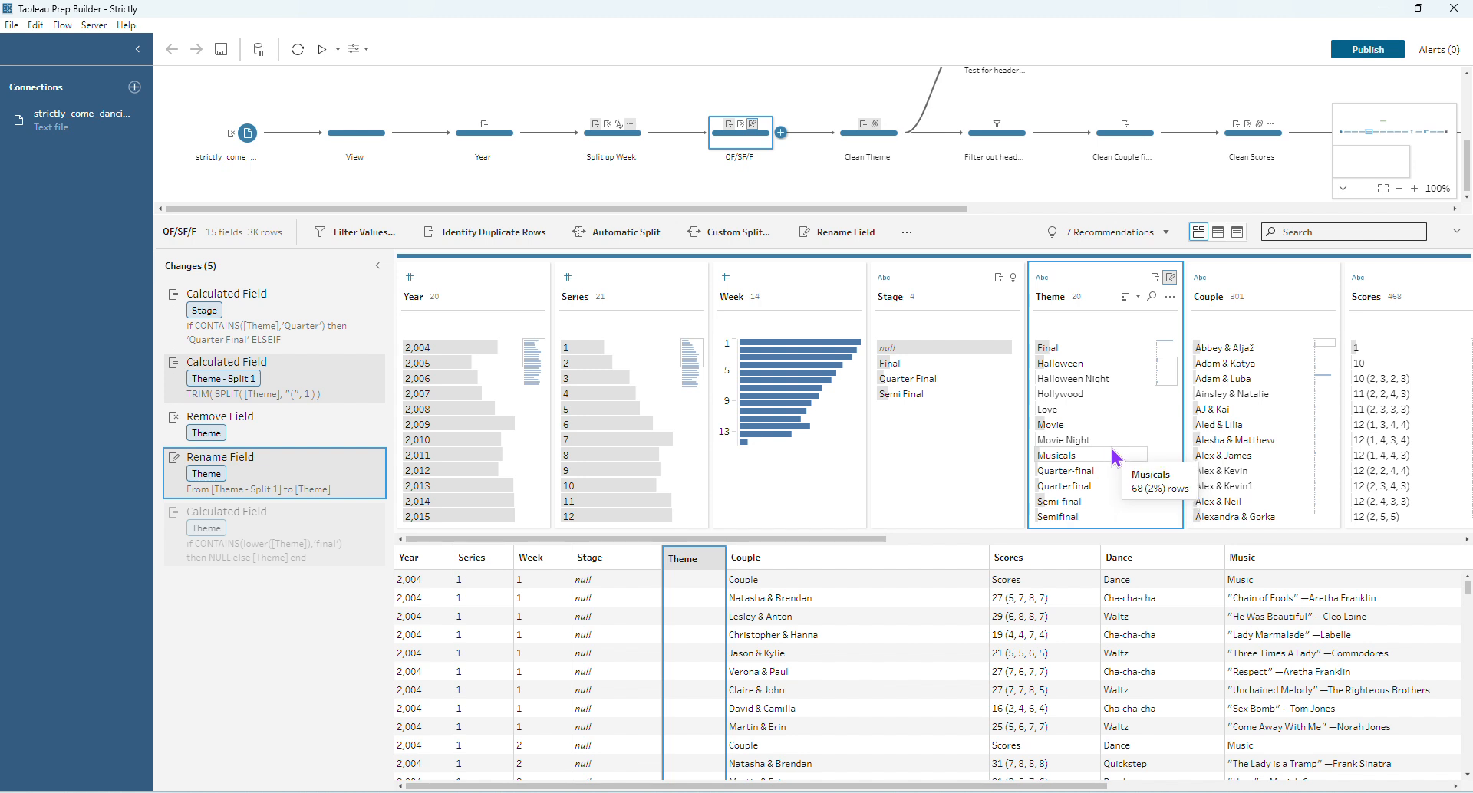
scroll(1116, 468, "up", 2)
scroll(1114, 456, "up", 1)
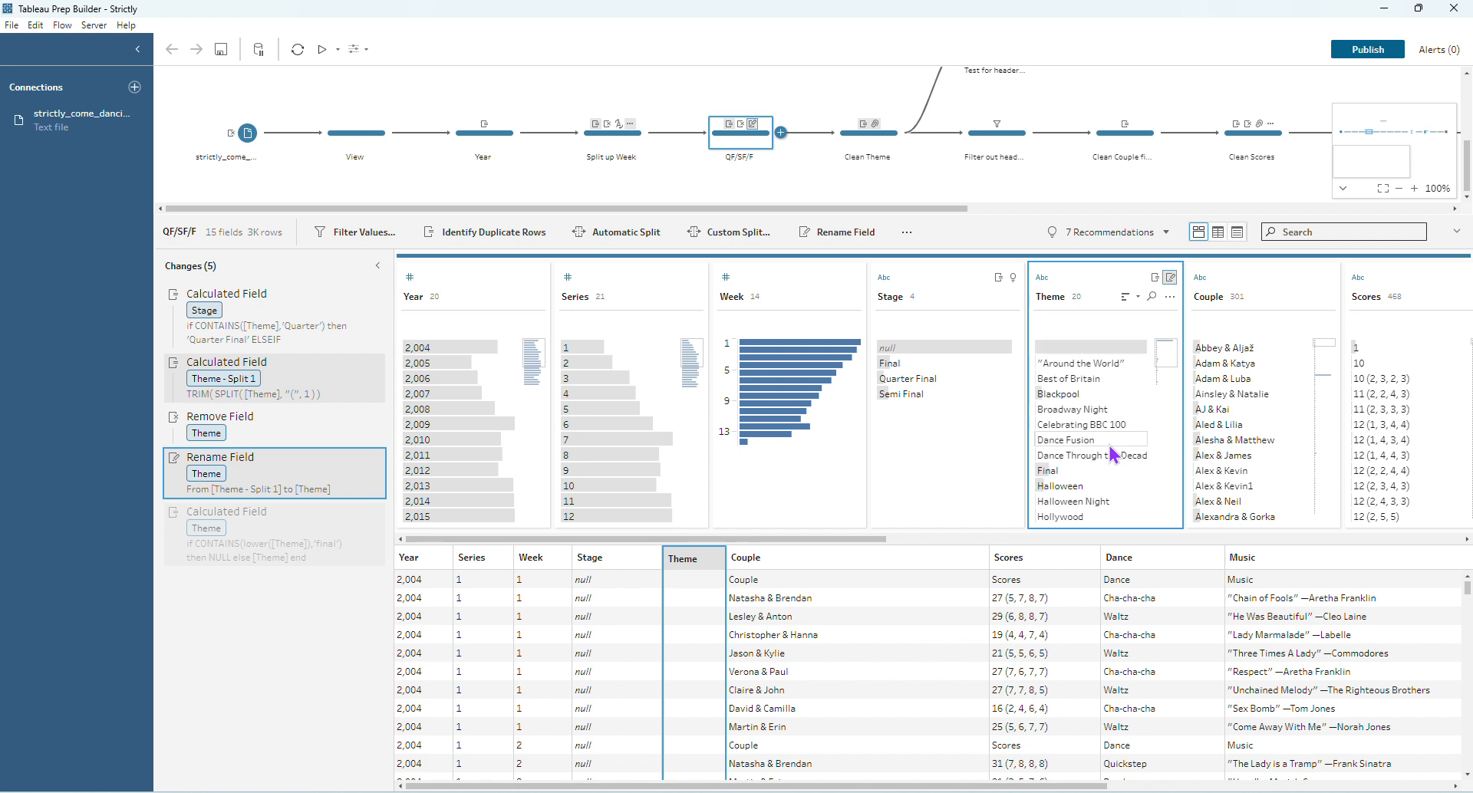
- Review the Theme - Split 1 calculated field by highlighting Movie Night (Quarter-final) in Theme and Final in the split field
left_click(288, 393)
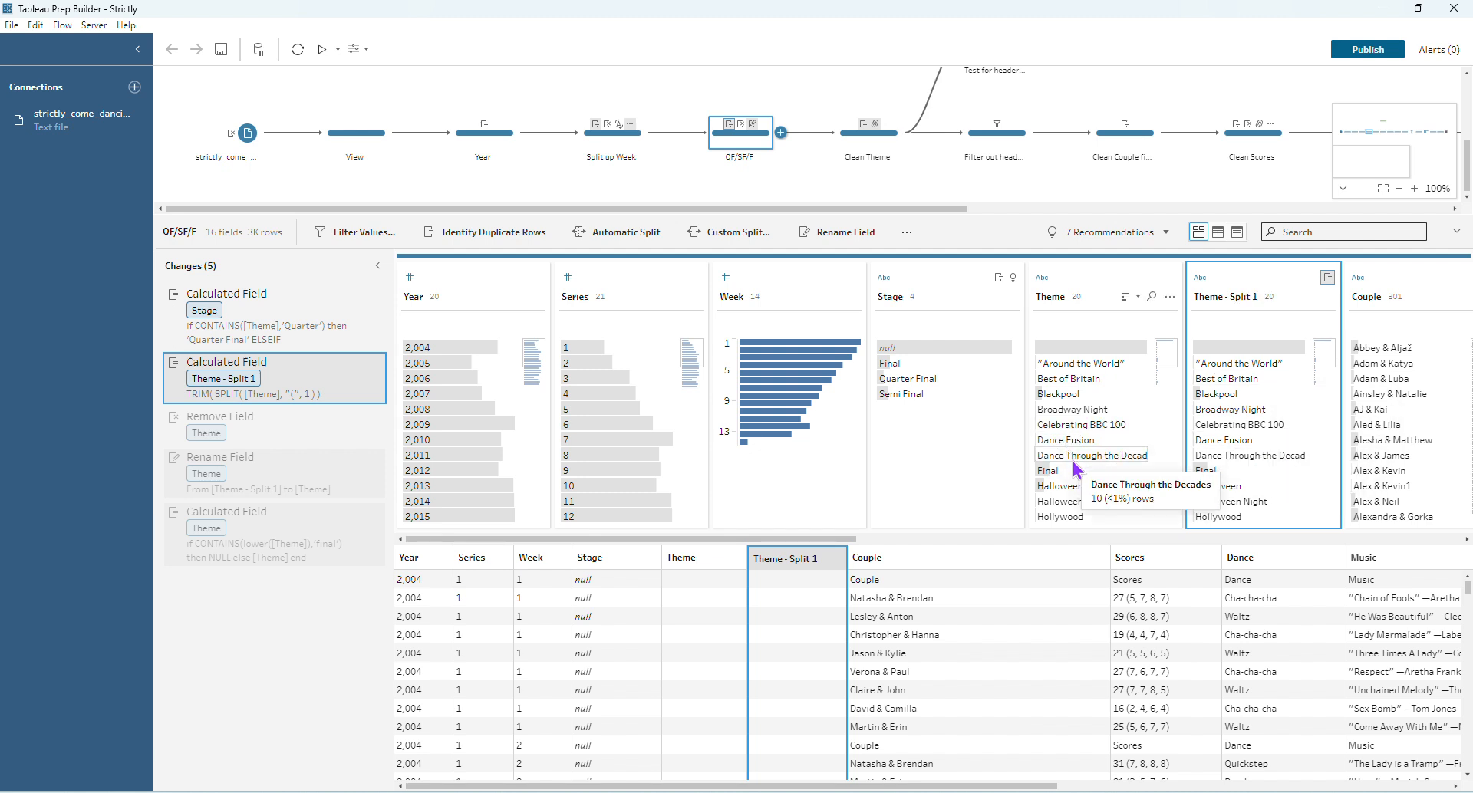
scroll(1094, 497, "down", 2)
left_click(1093, 487)
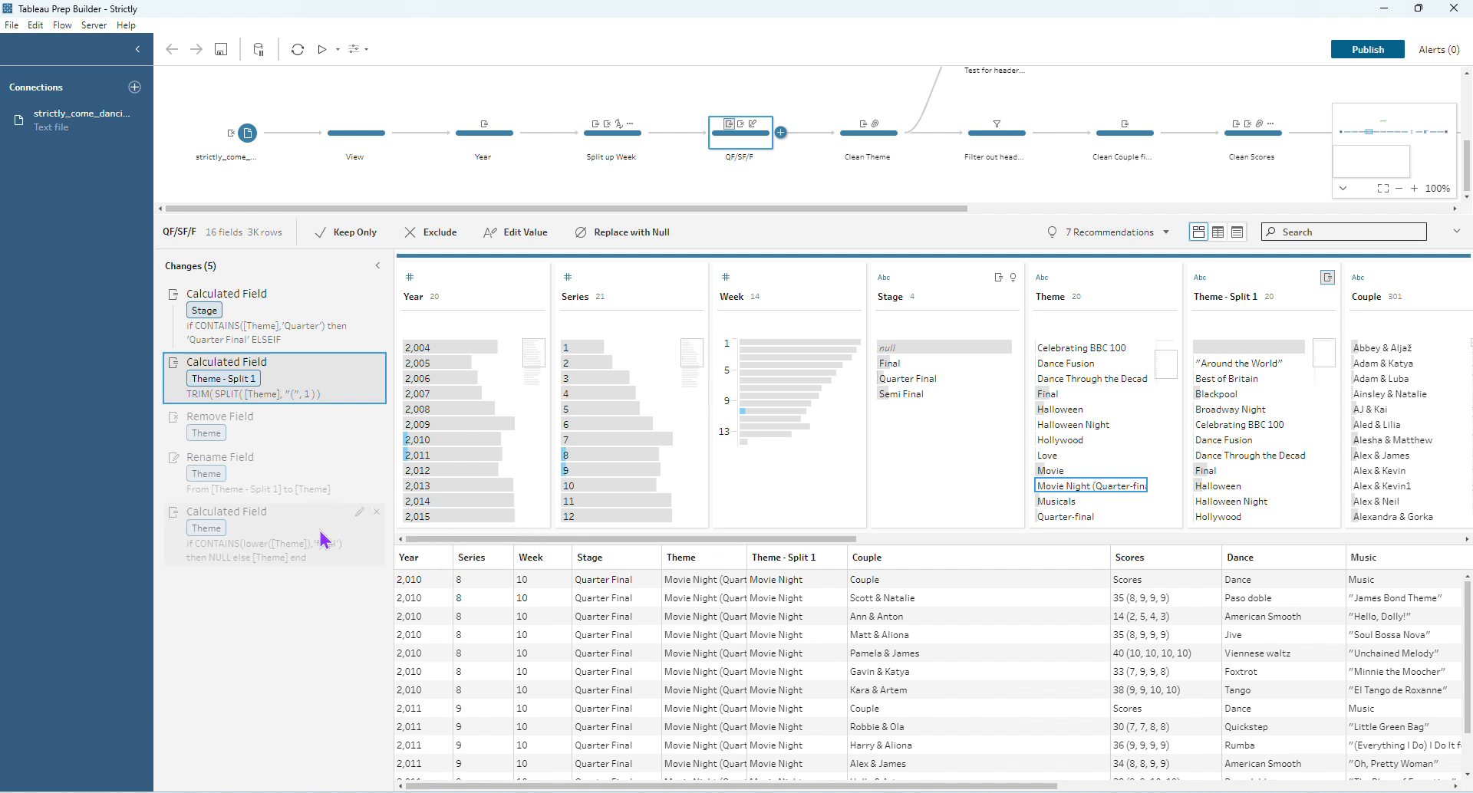
left_click(1235, 471)
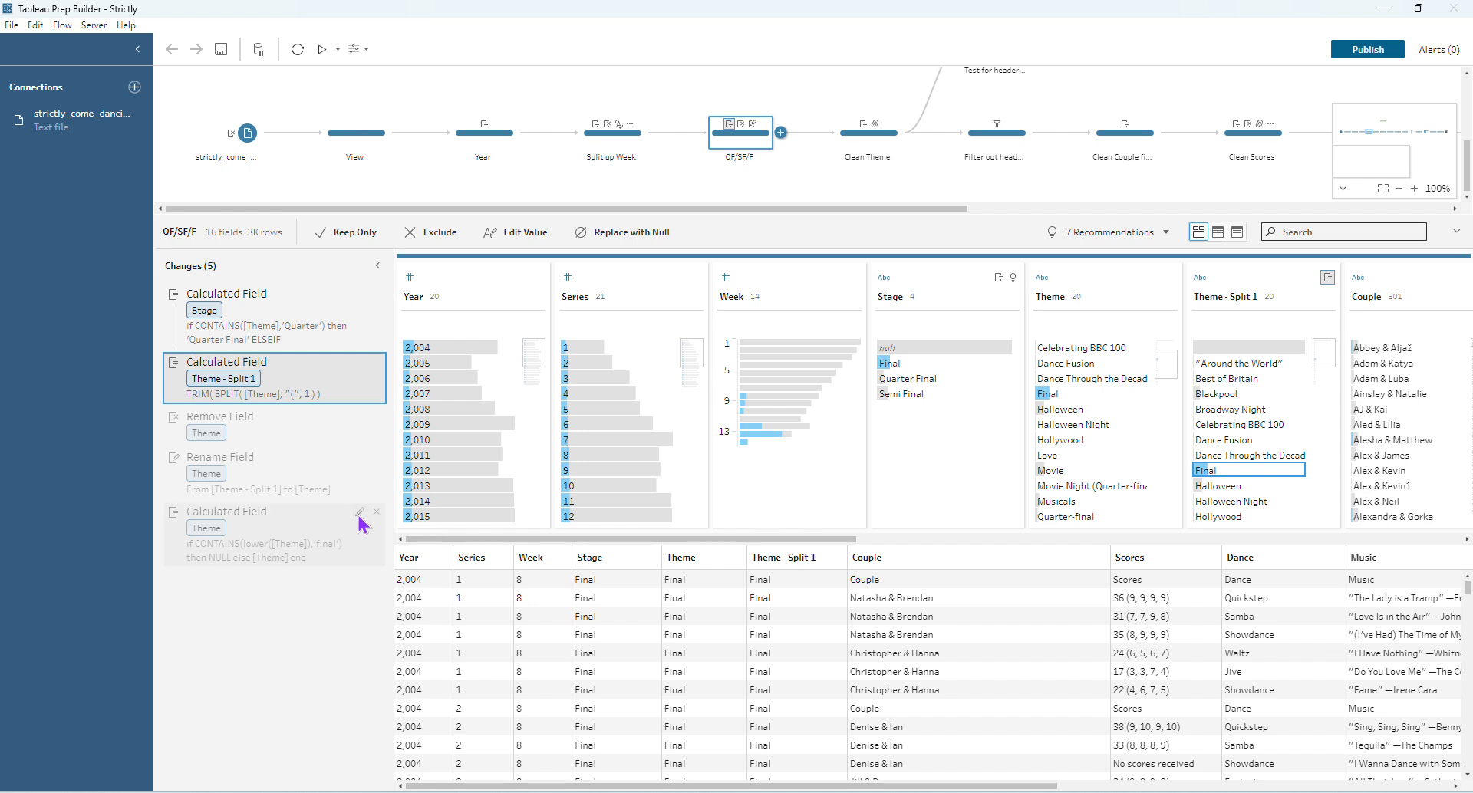
- Recheck the Theme calculation that nulls values containing "final" and look through the Theme values it produces
left_click(359, 512)
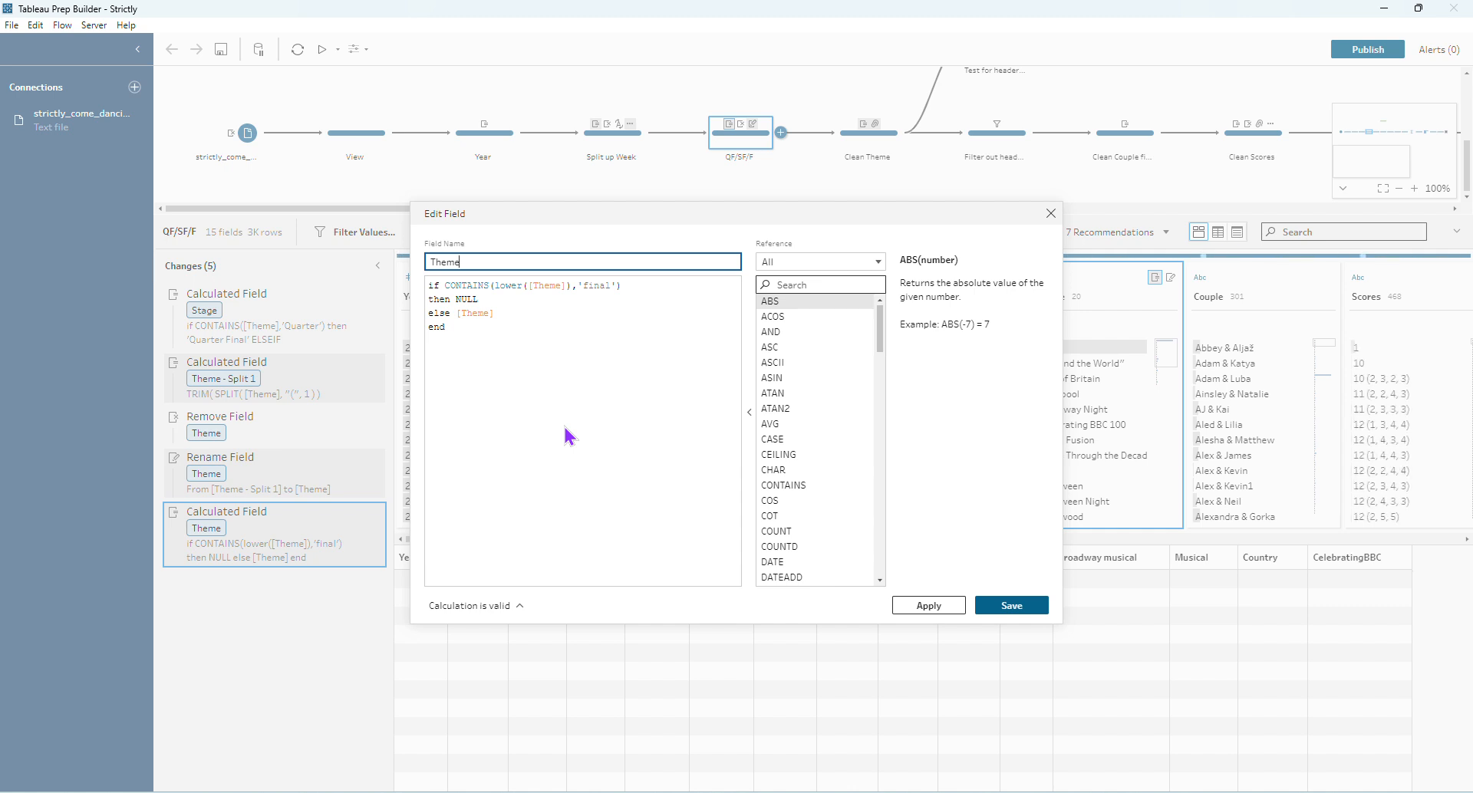
left_click(1051, 214)
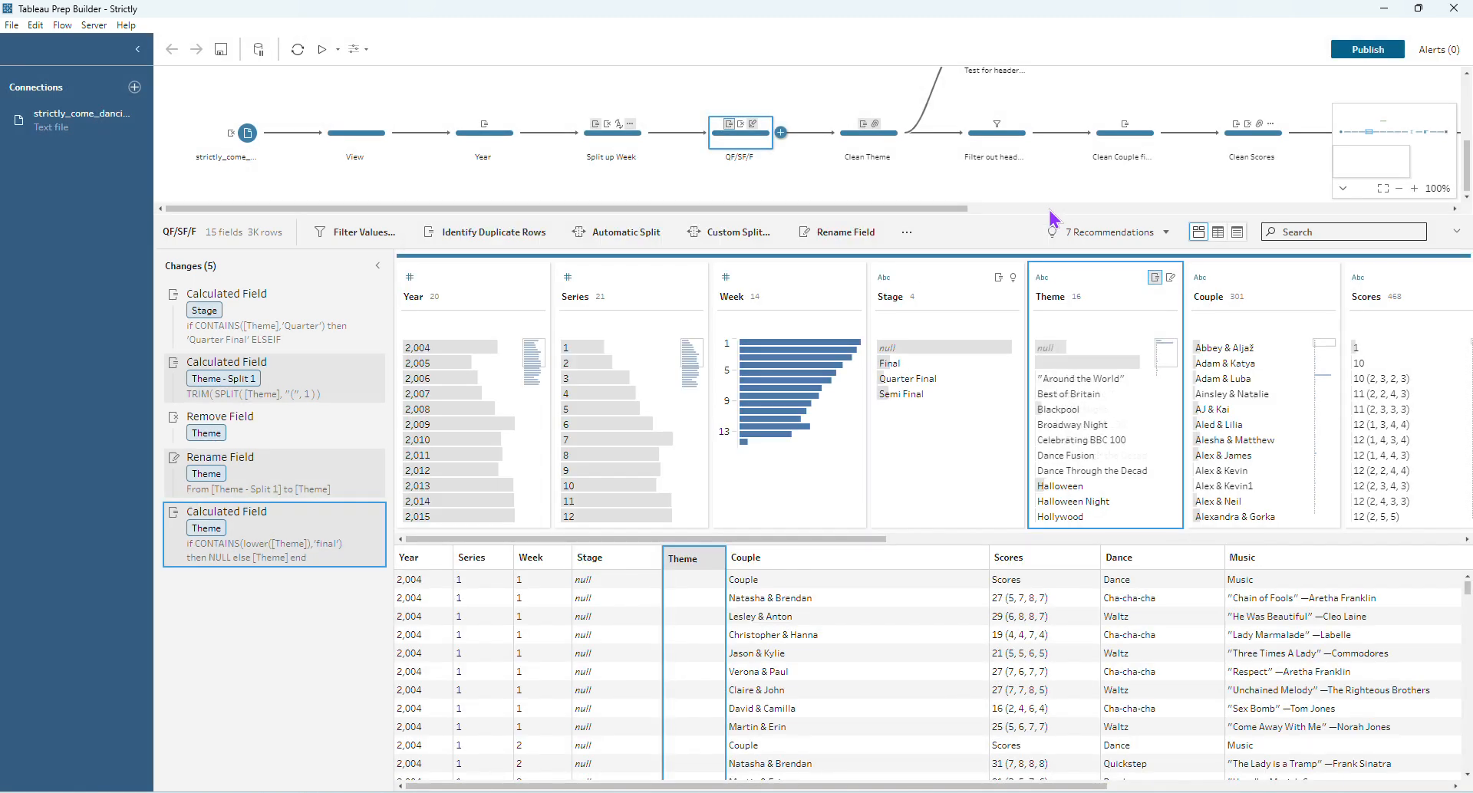
left_click_drag(946, 208, 1081, 208)
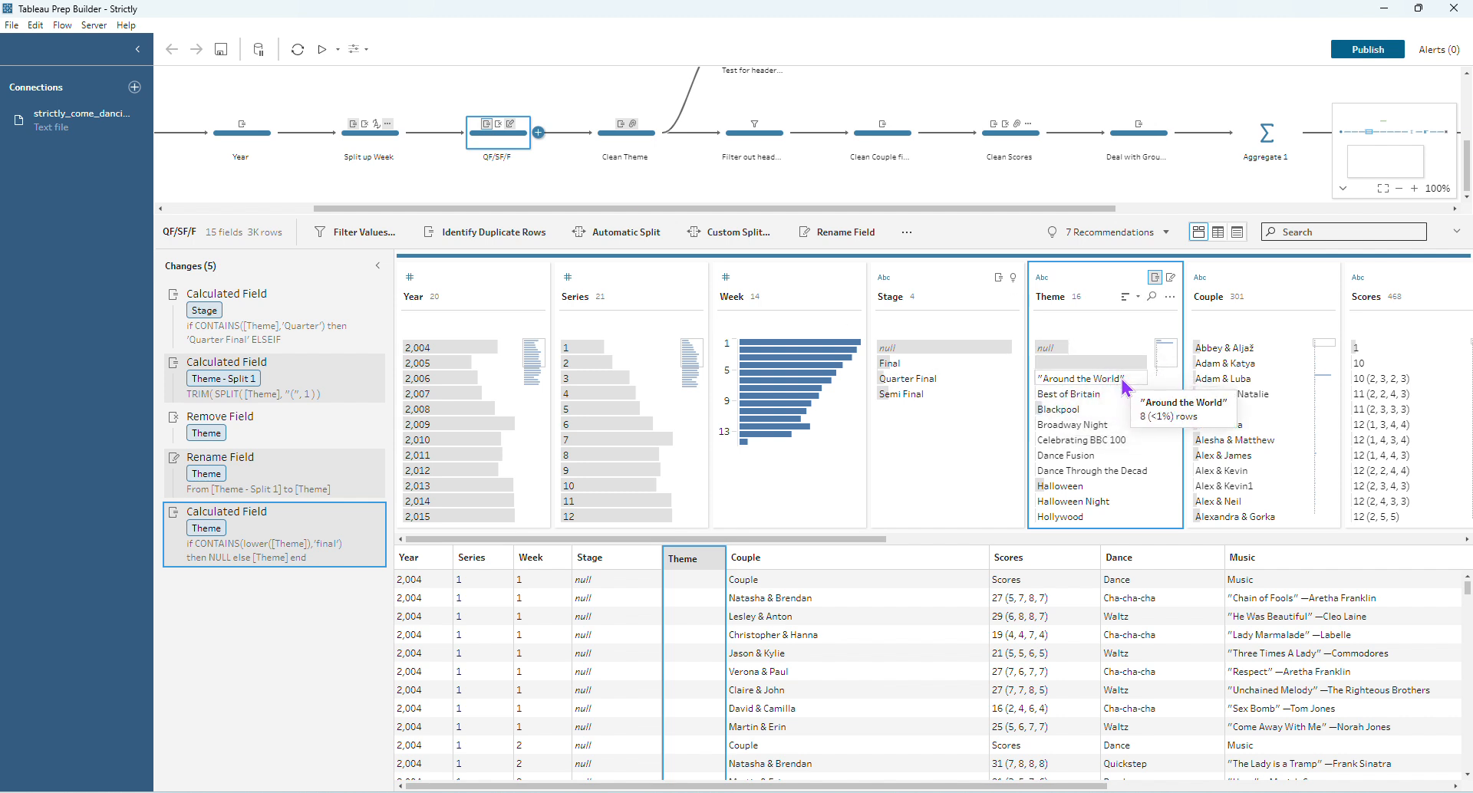
scroll(1126, 439, "down", 2)
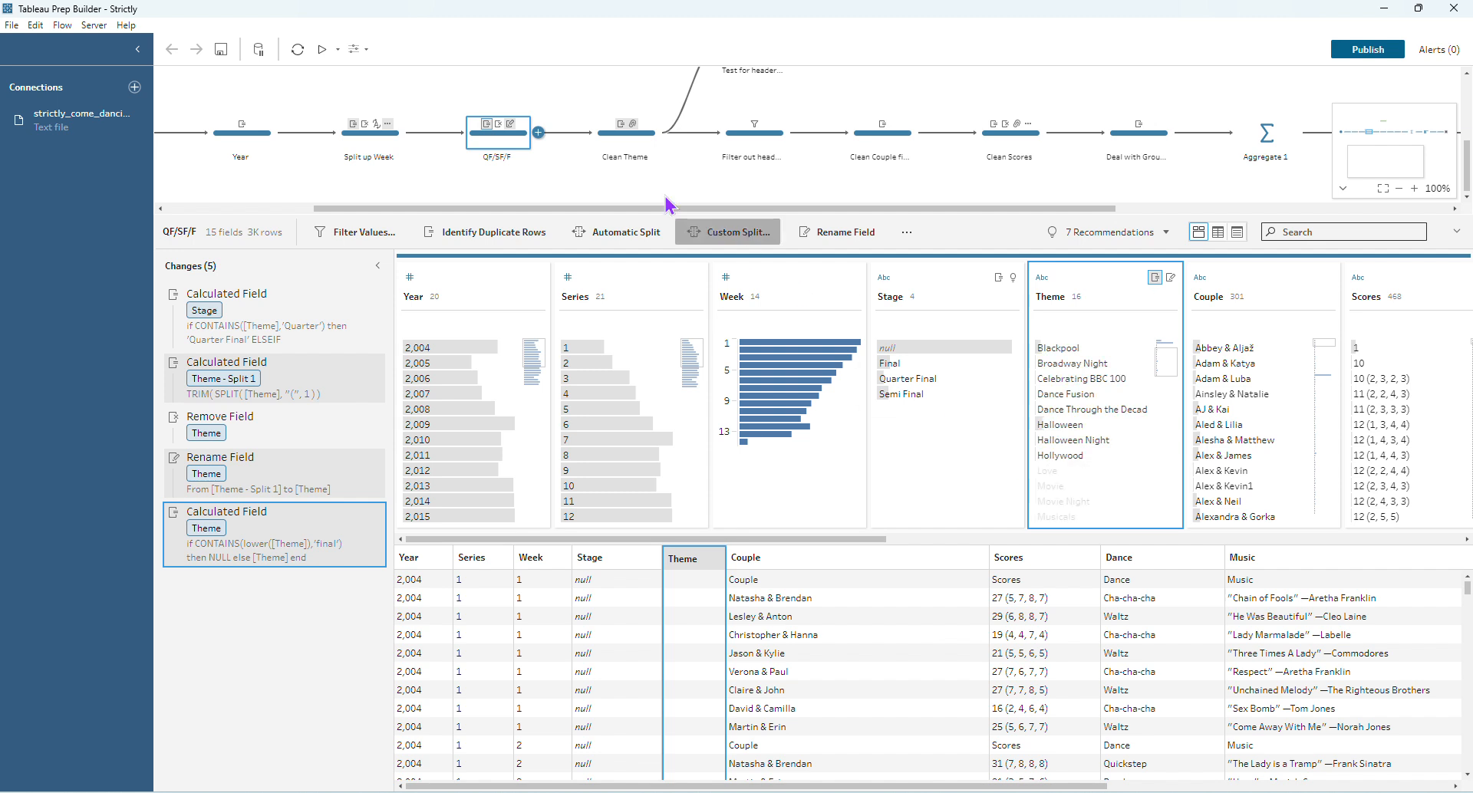
- Open the Clean Theme step and review its Remove Punctuation, " Night" replacement and Group Values changes
left_click(616, 146)
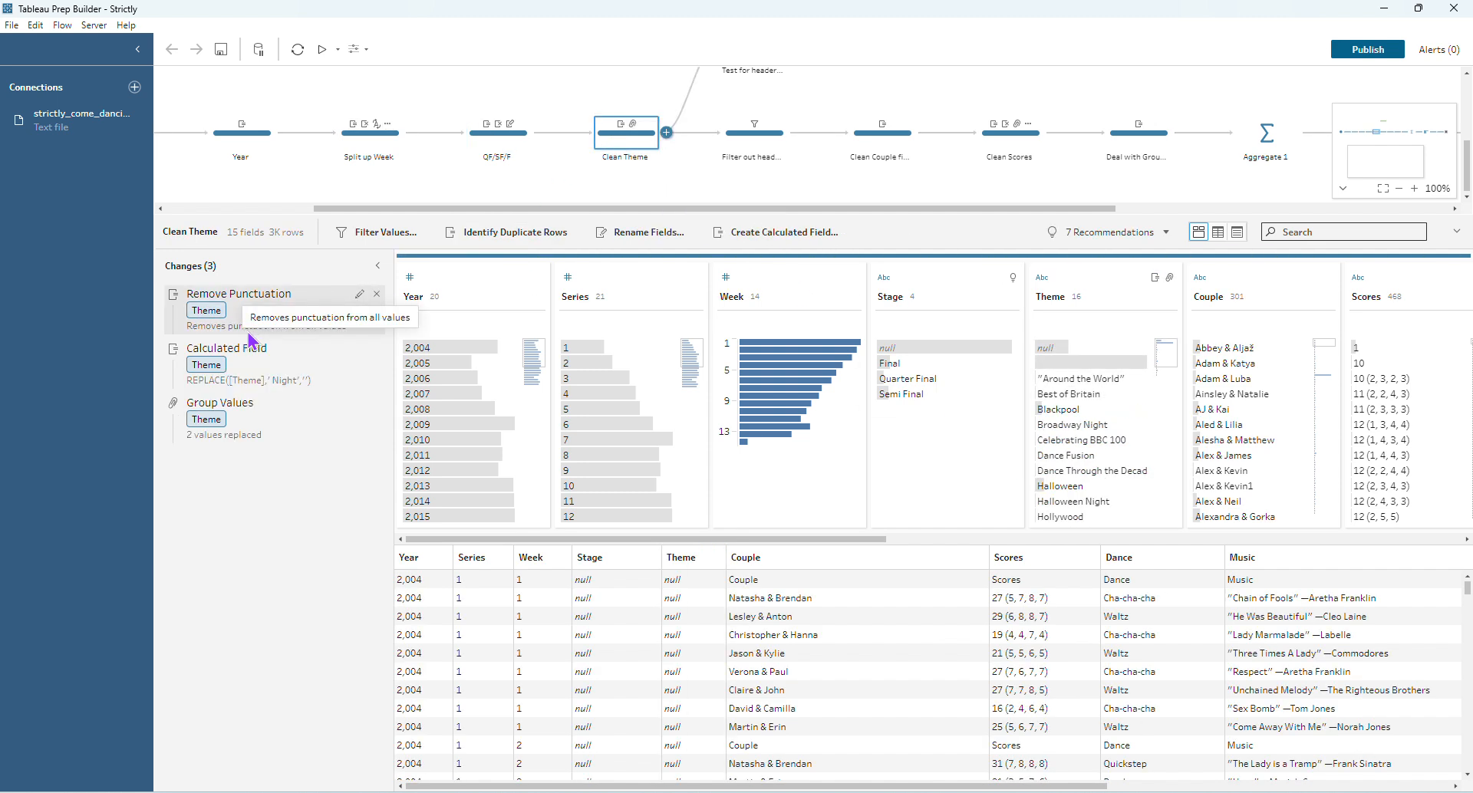
left_click(307, 324)
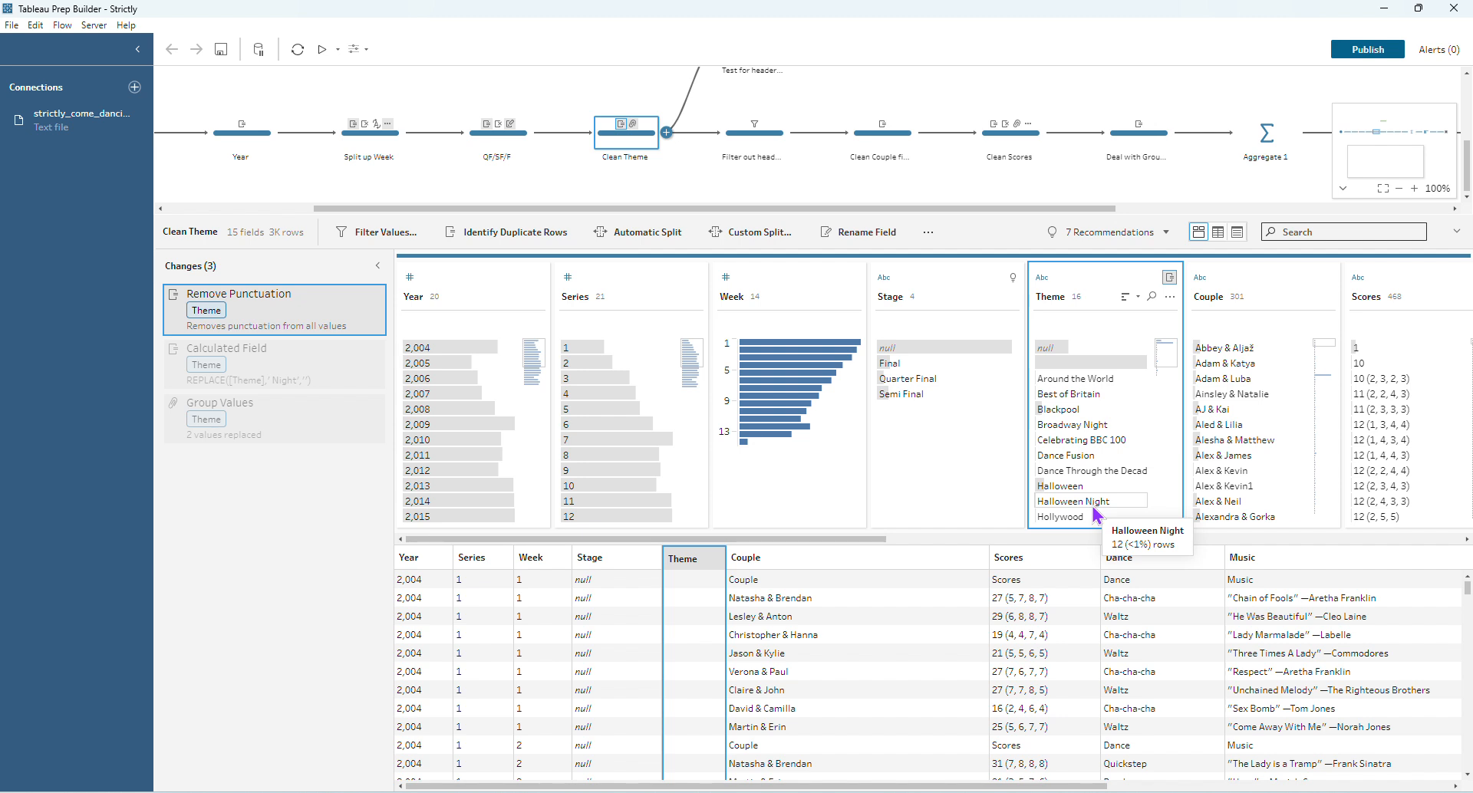
left_click(361, 350)
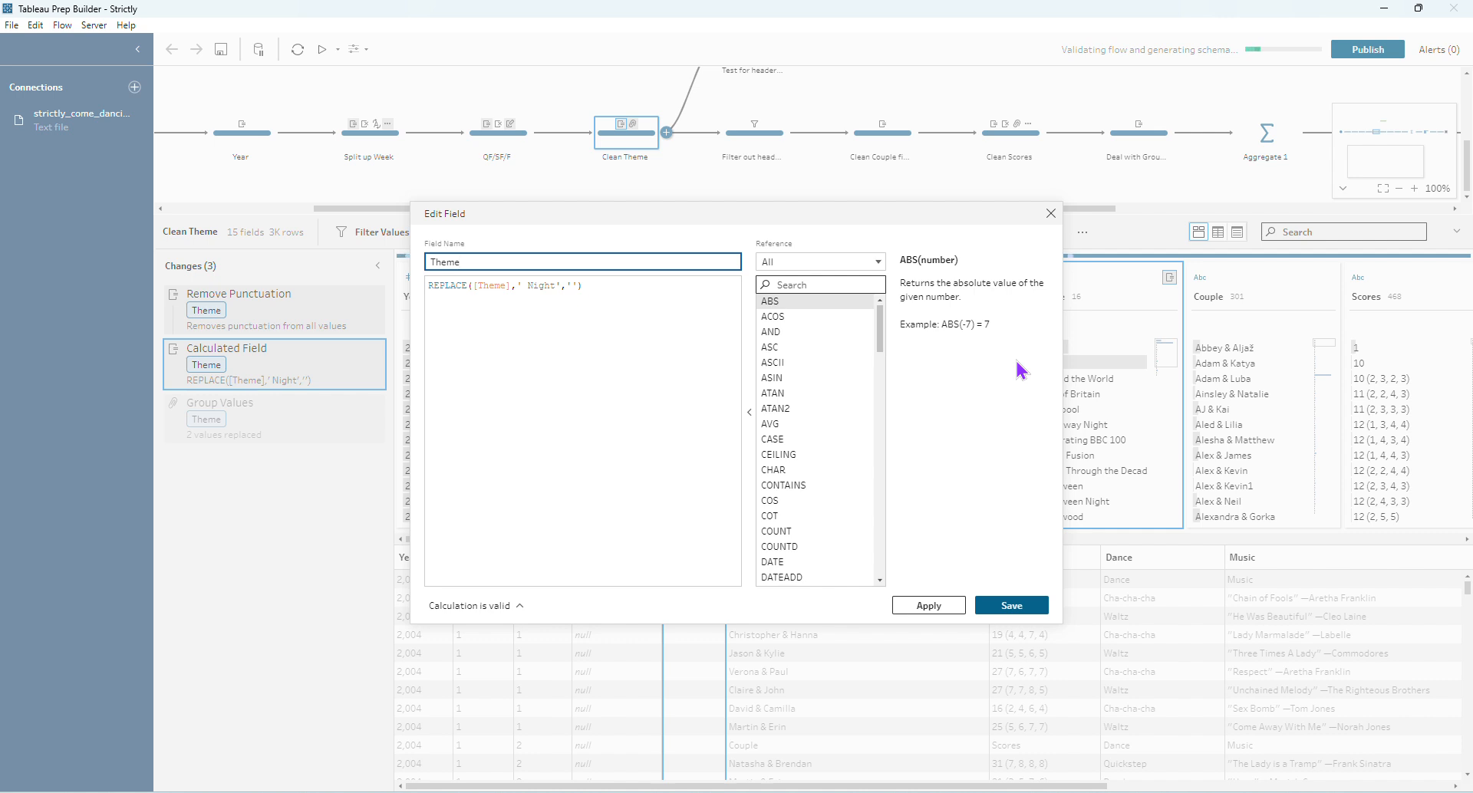
left_click(1051, 214)
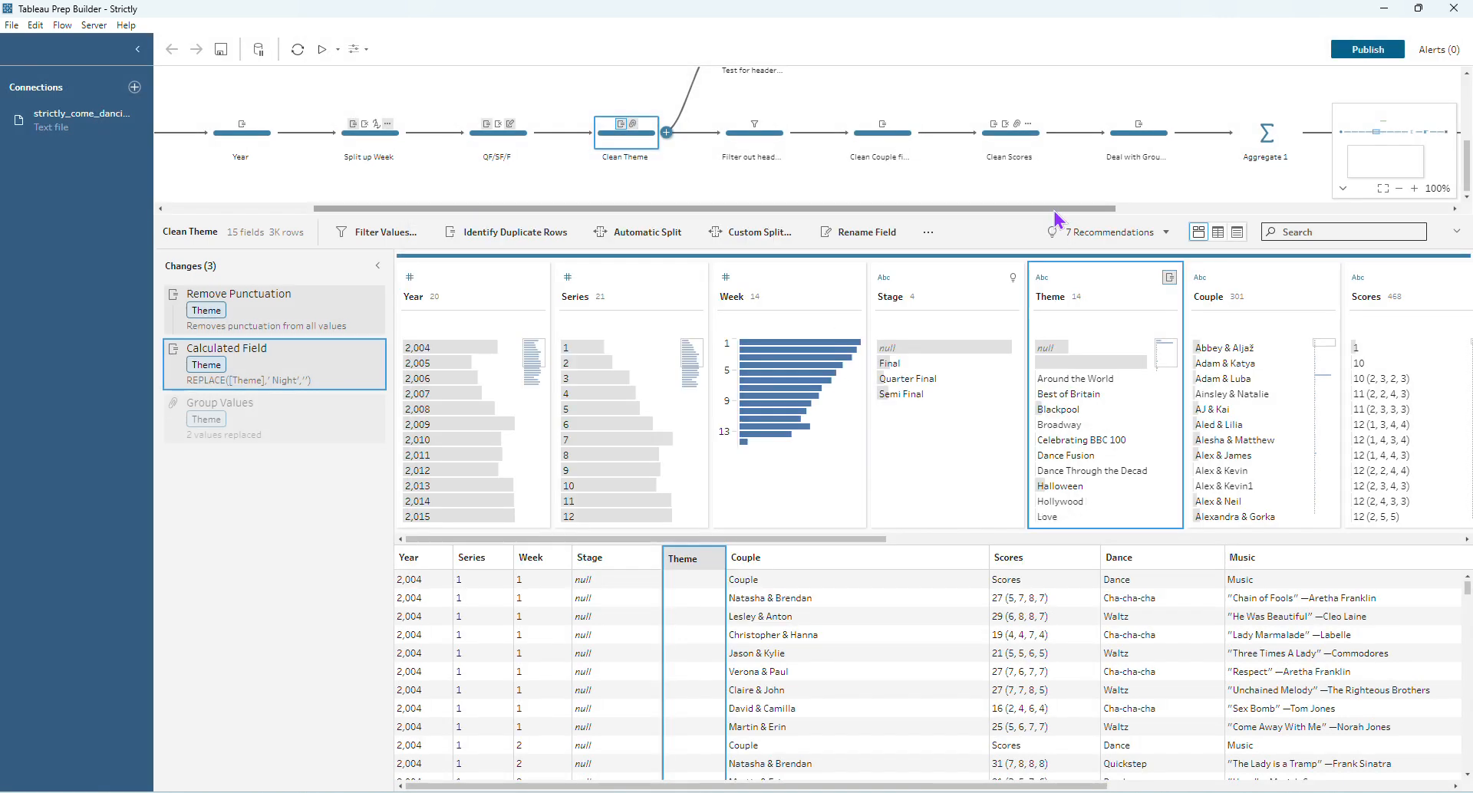
left_click(278, 437)
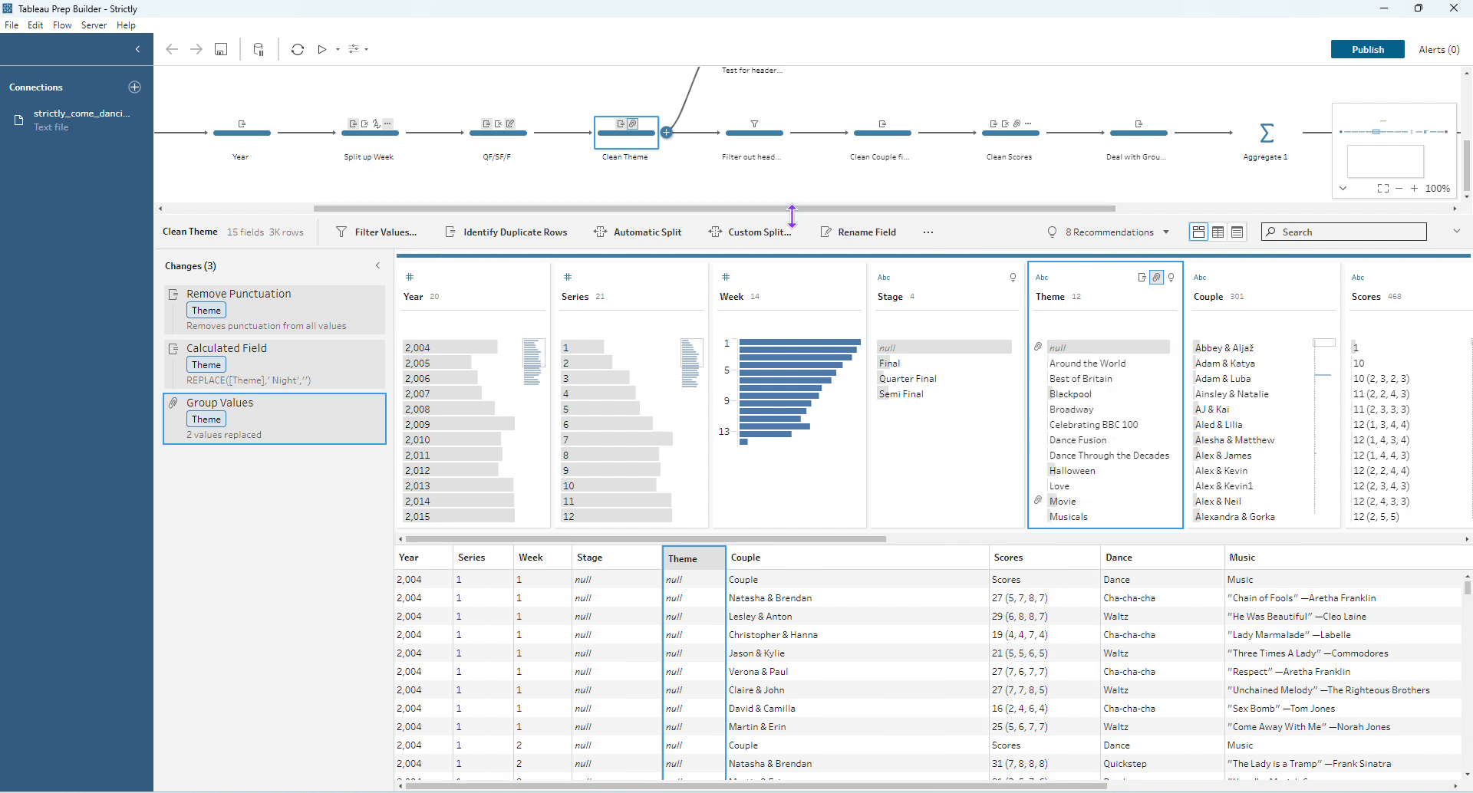
- Open the Test for header rows step, which keeps only "Couple", and inspect the header text in the Scores field
left_click_drag(792, 209, 851, 209)
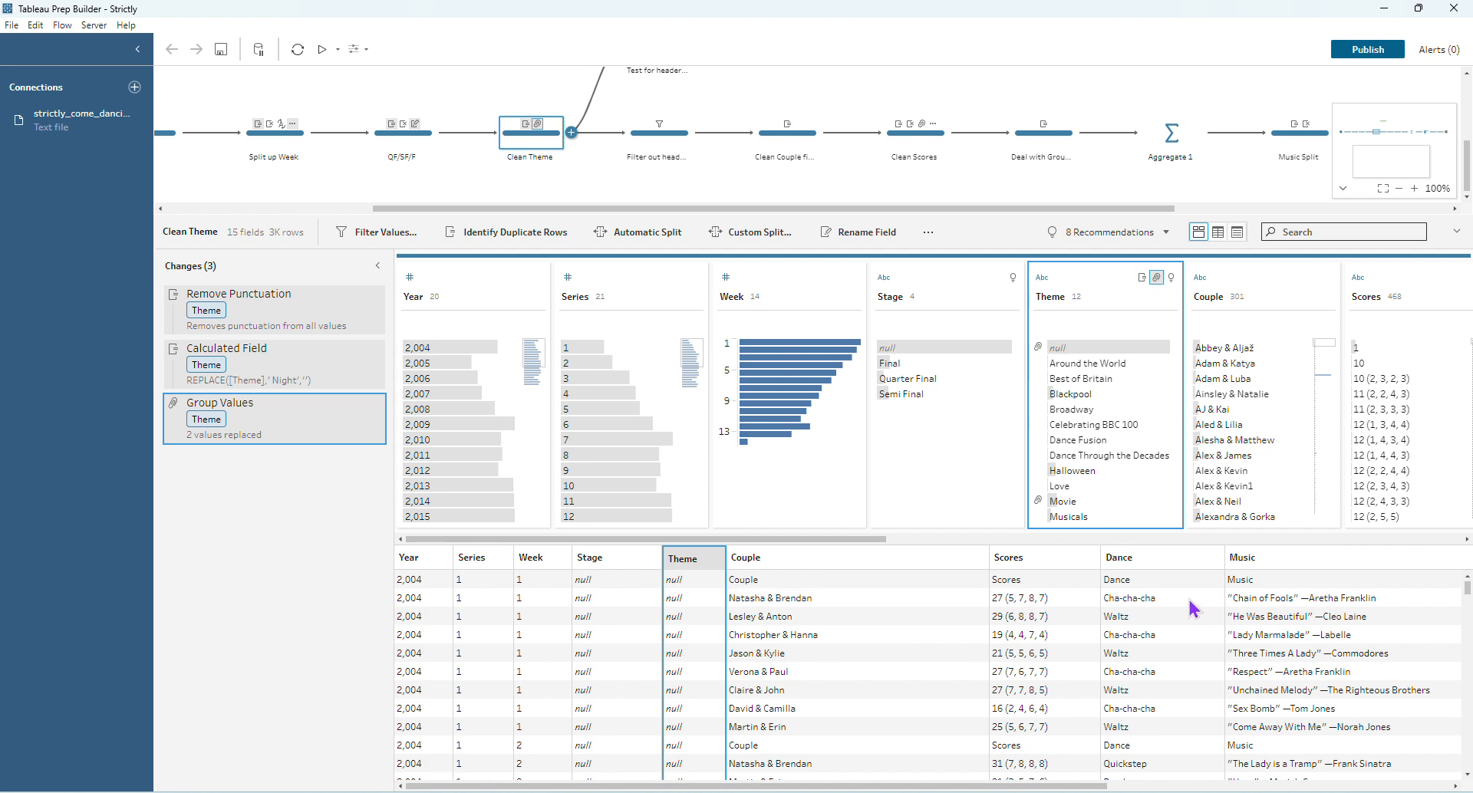
scroll(675, 184, "up", 3)
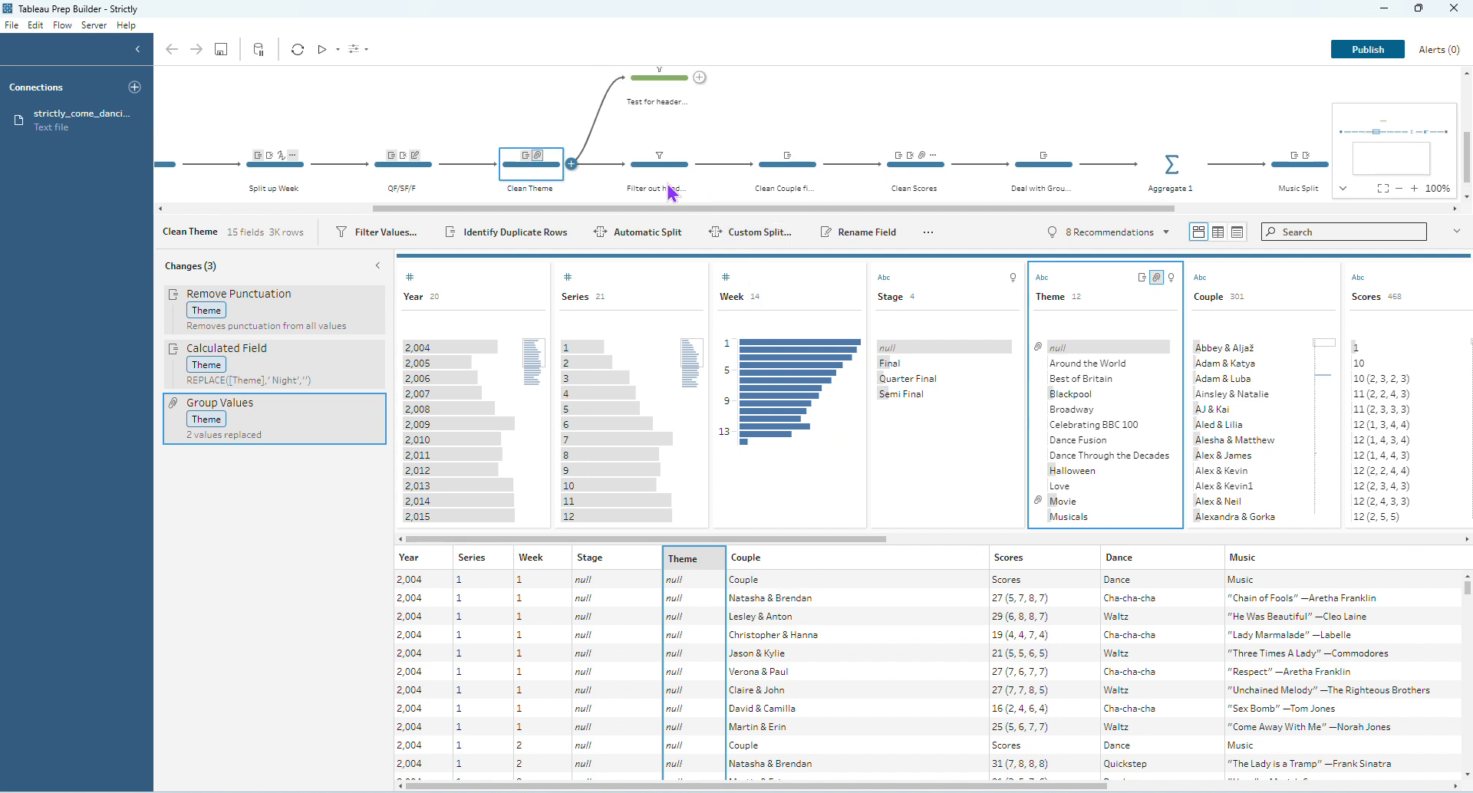
left_click(661, 136)
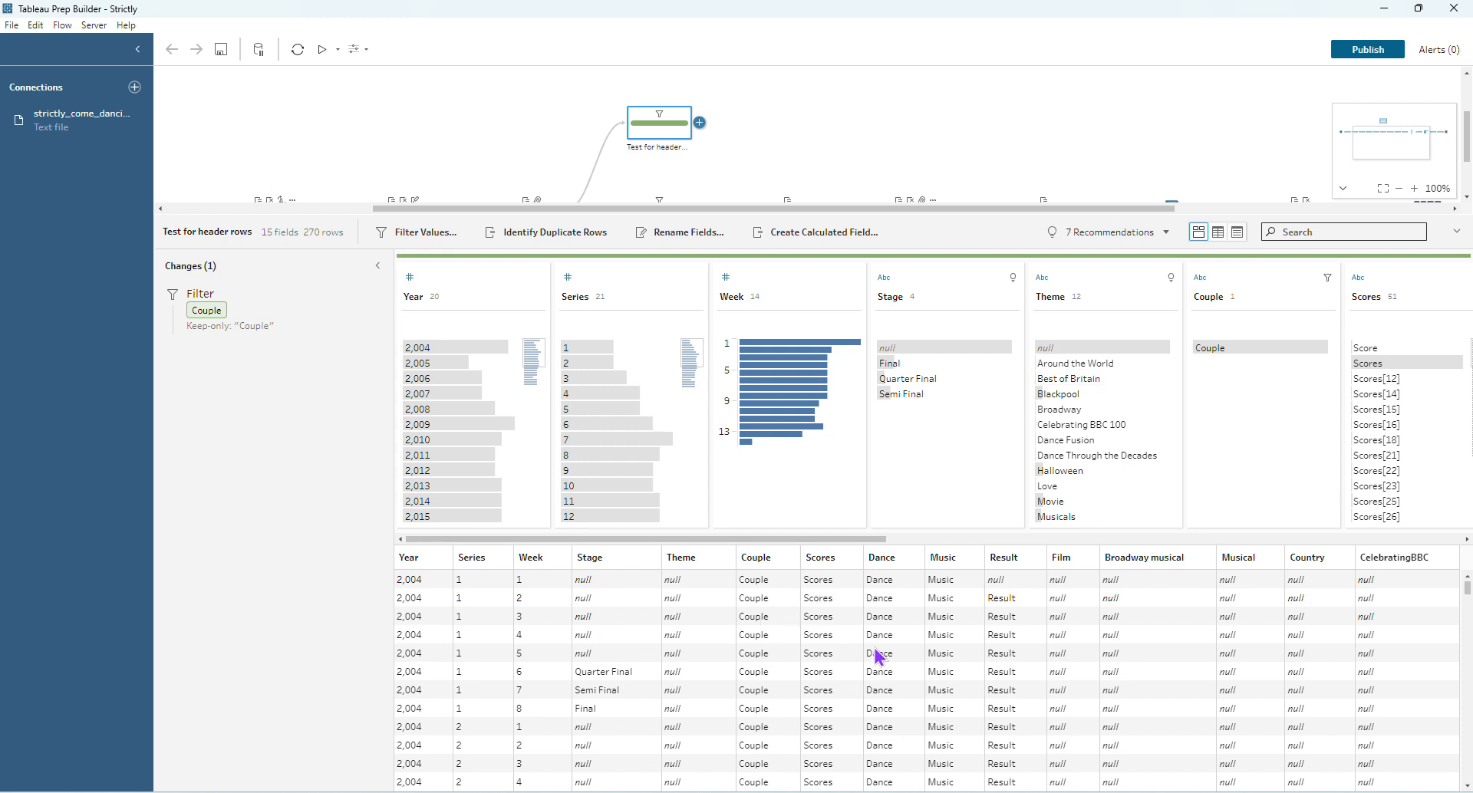
left_click_drag(848, 540, 1166, 543)
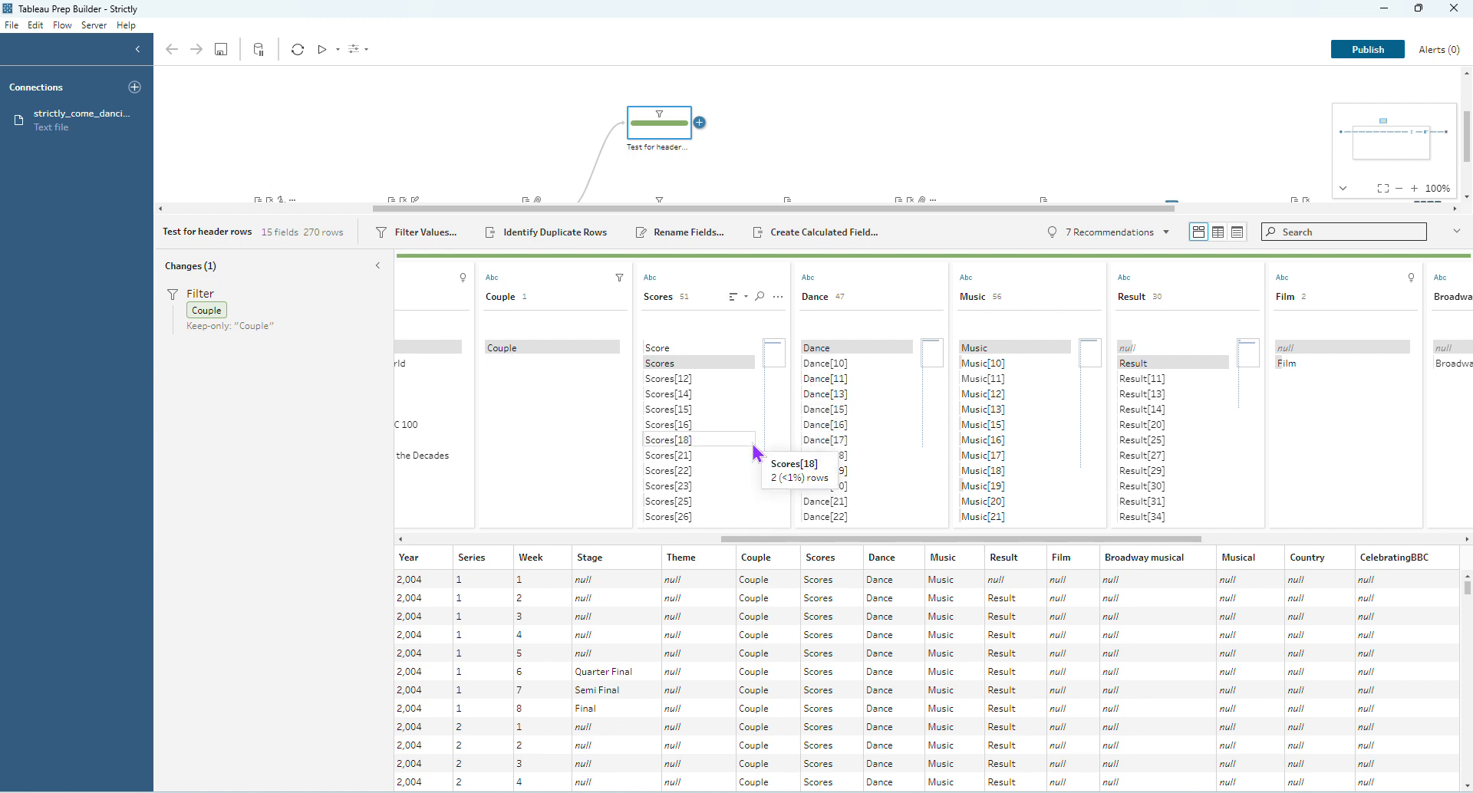
scroll(737, 476, "down", 4)
scroll(711, 496, "down", 2)
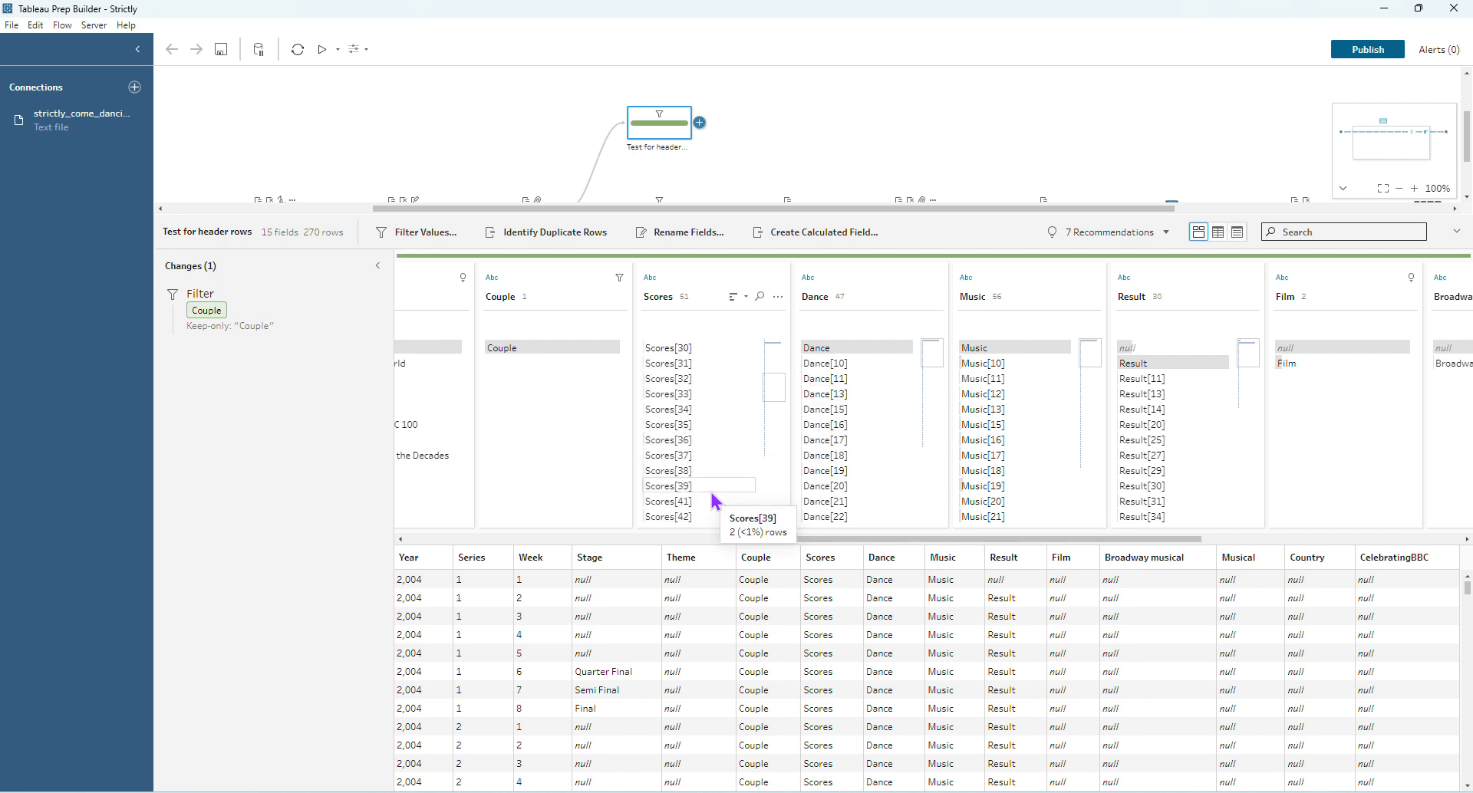
scroll(673, 483, "down", 6)
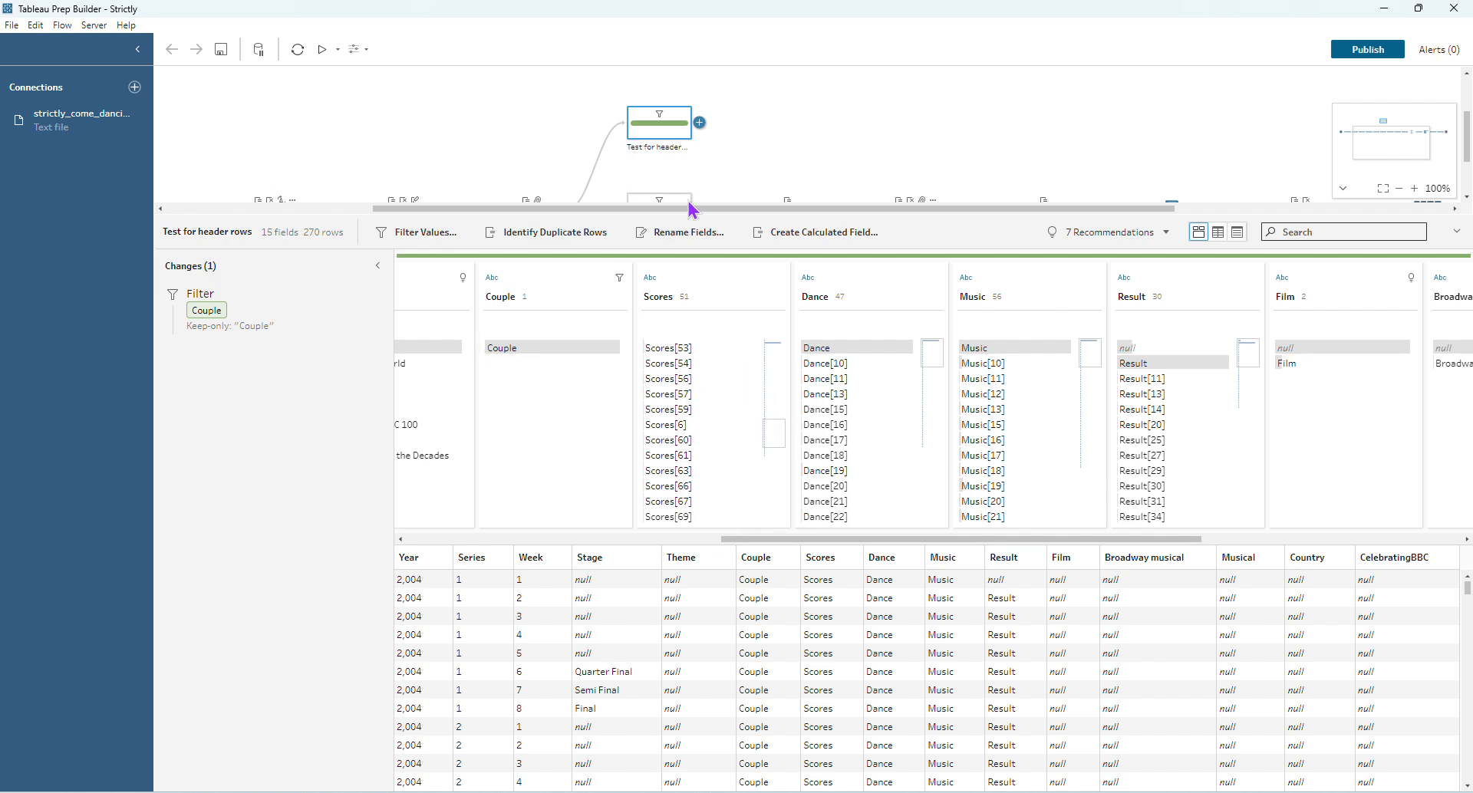
- Open the Filter out header rows step, which excludes "Couple", and inspect the values of the Couple field
scroll(710, 201, "down", 1)
left_click(660, 140)
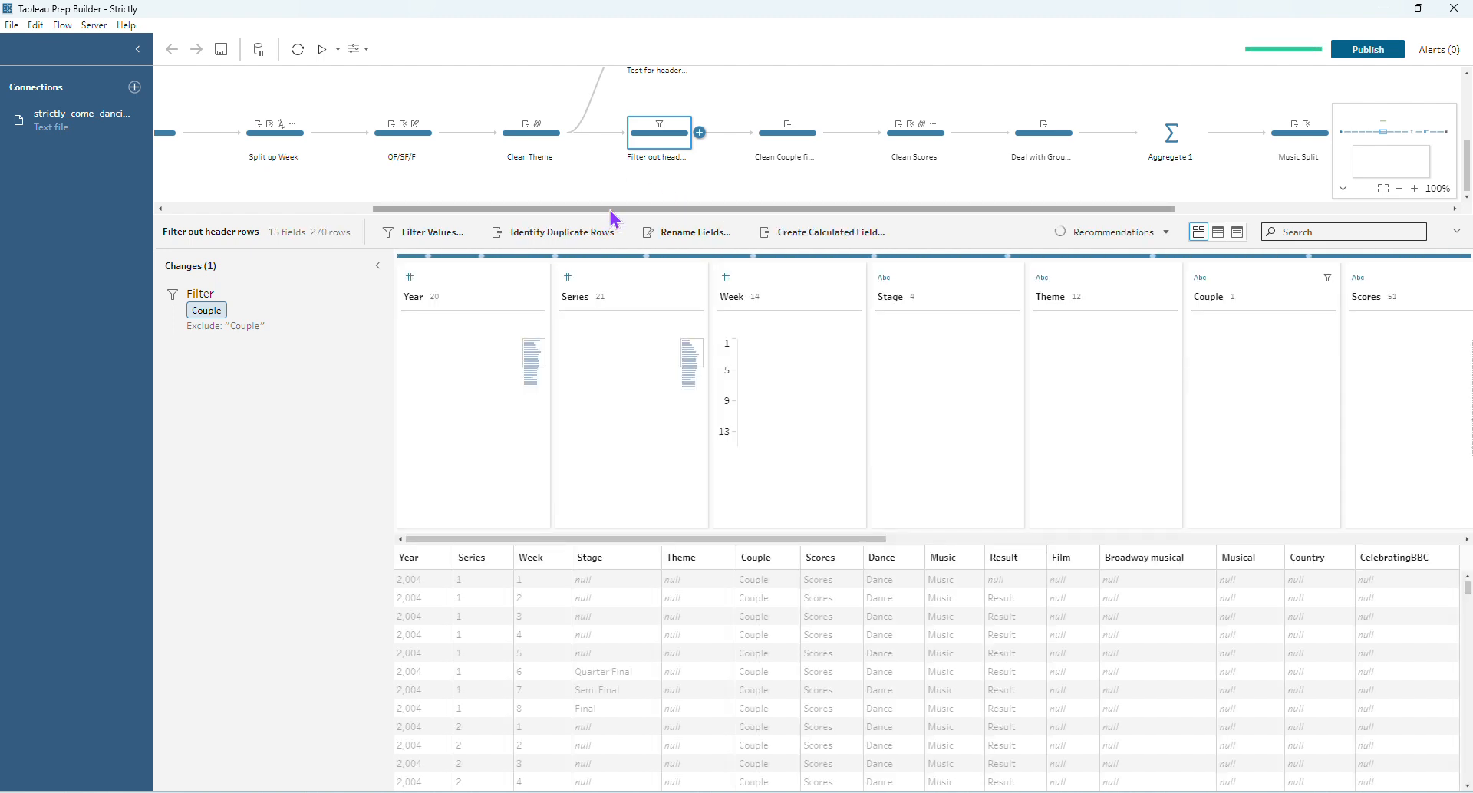
left_click_drag(658, 209, 822, 197)
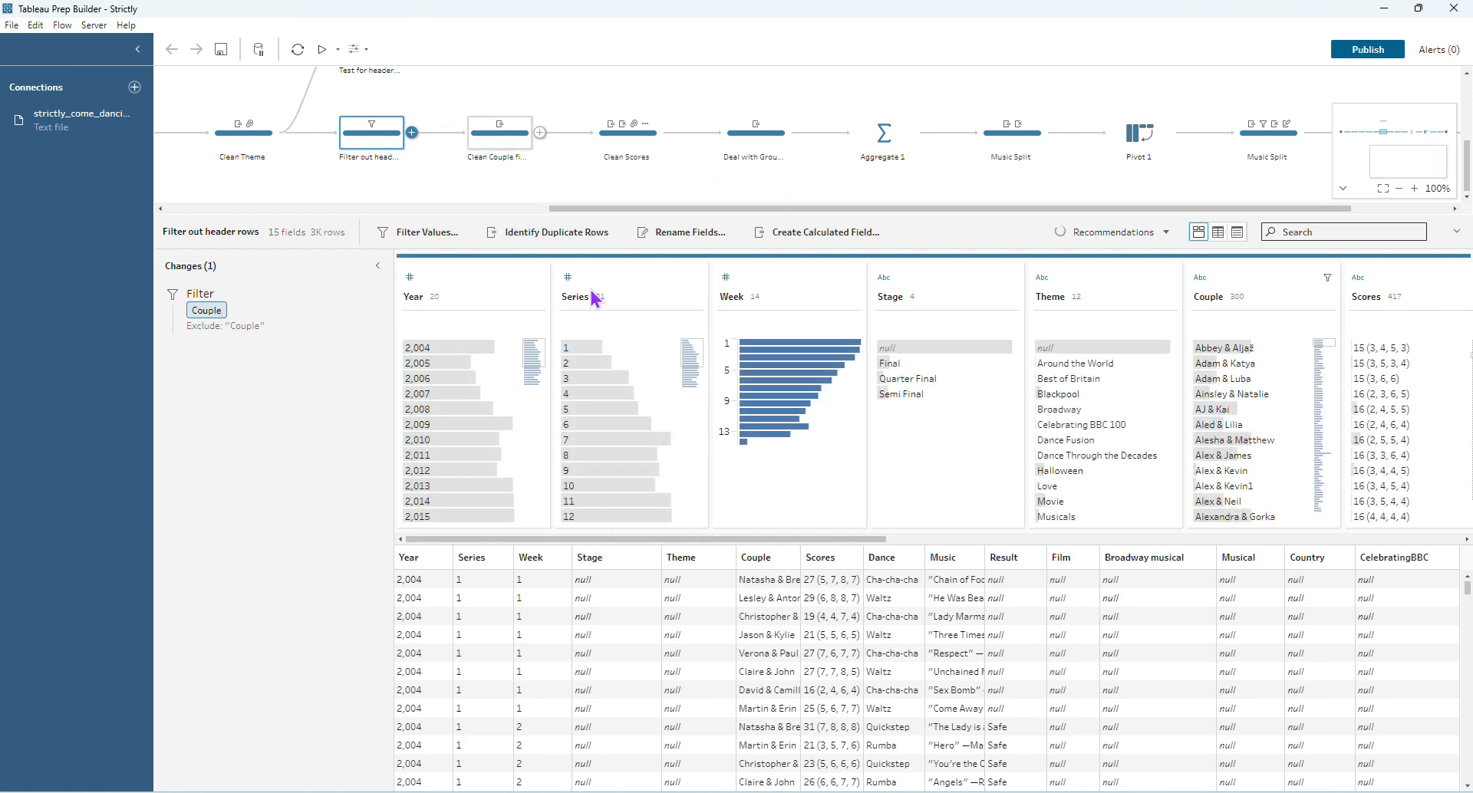
left_click_drag(775, 542, 940, 551)
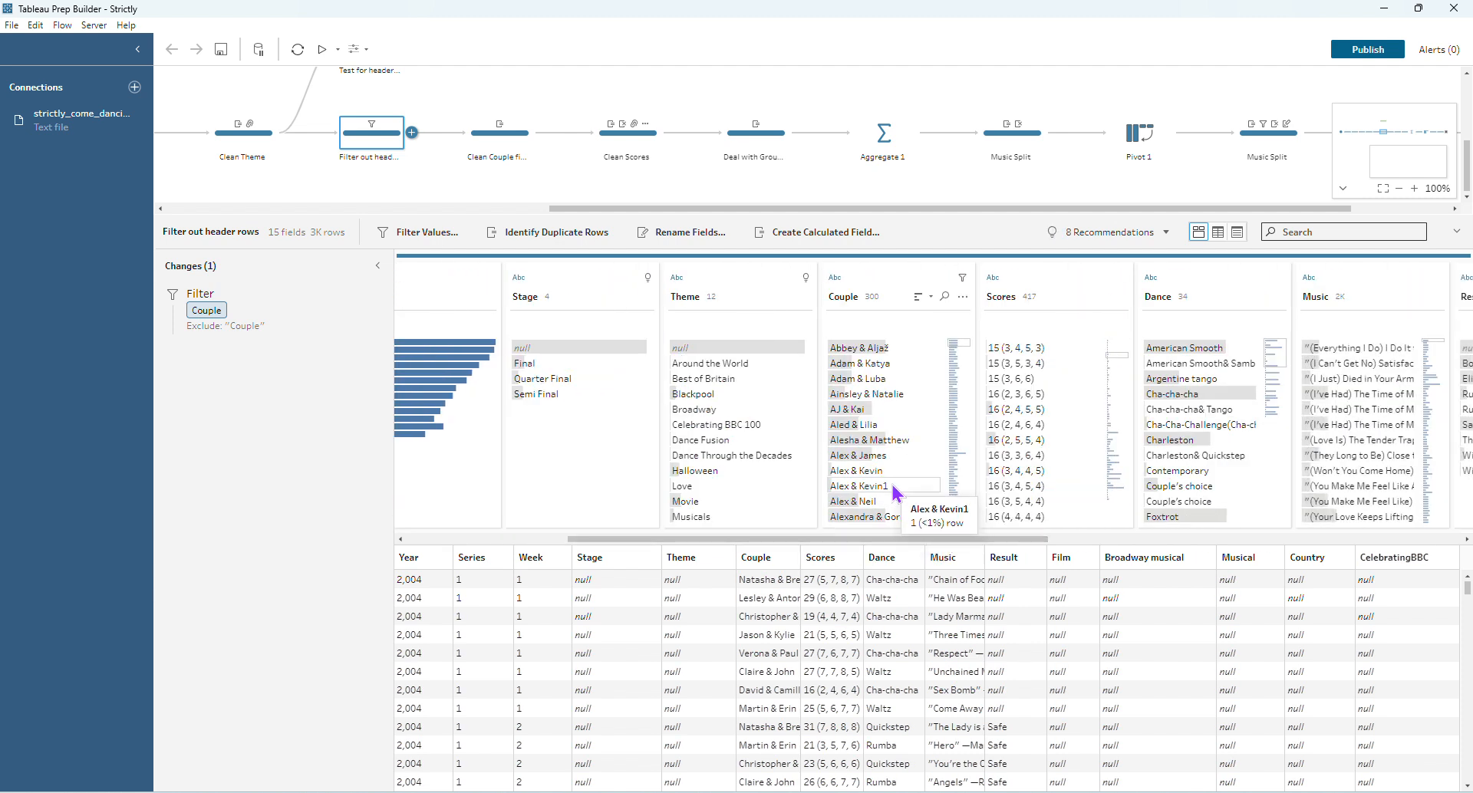
- View the split and clean options offered for the Couple field without applying any of them
left_click(963, 296)
mouse_move(1000, 368)
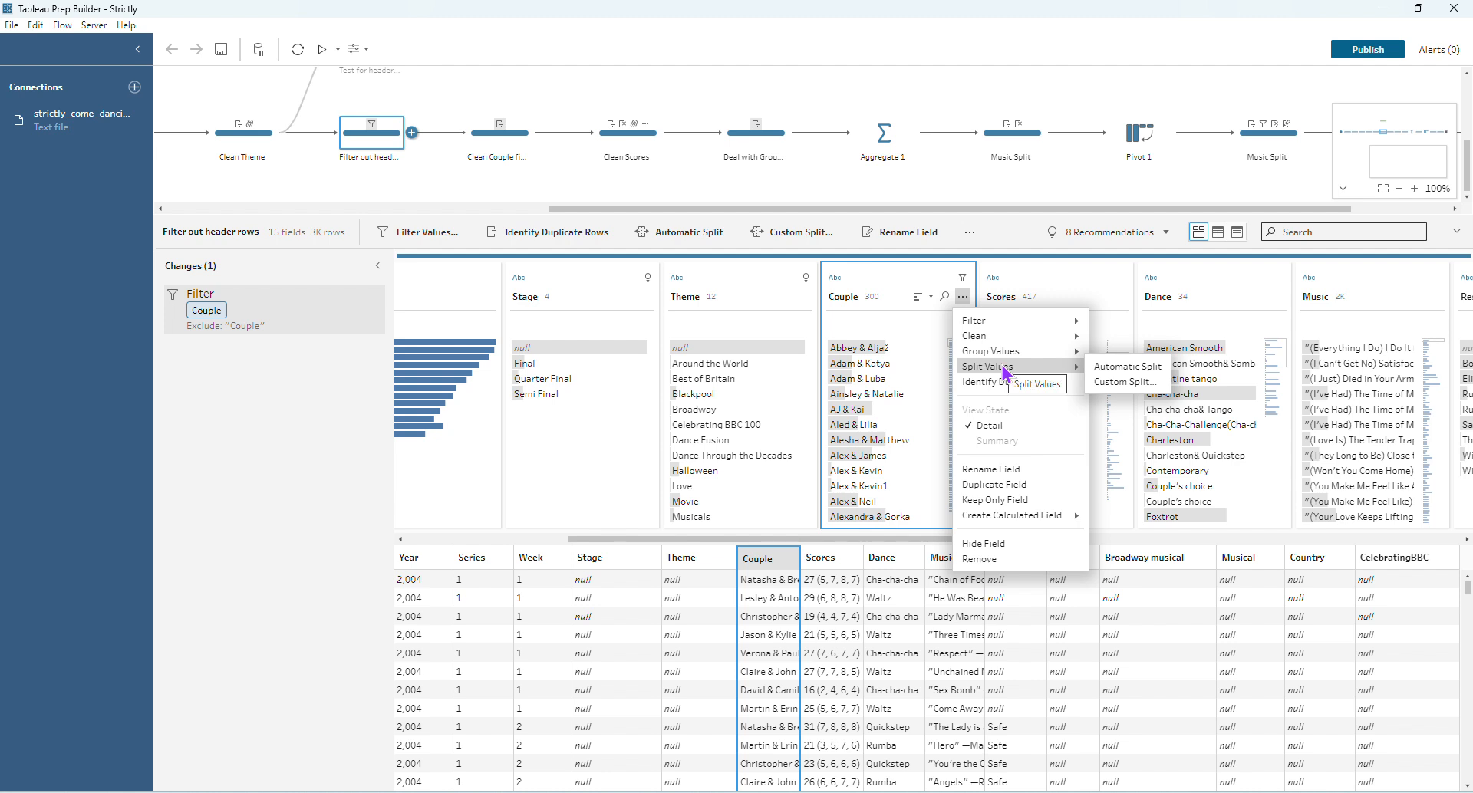
mouse_move(1014, 336)
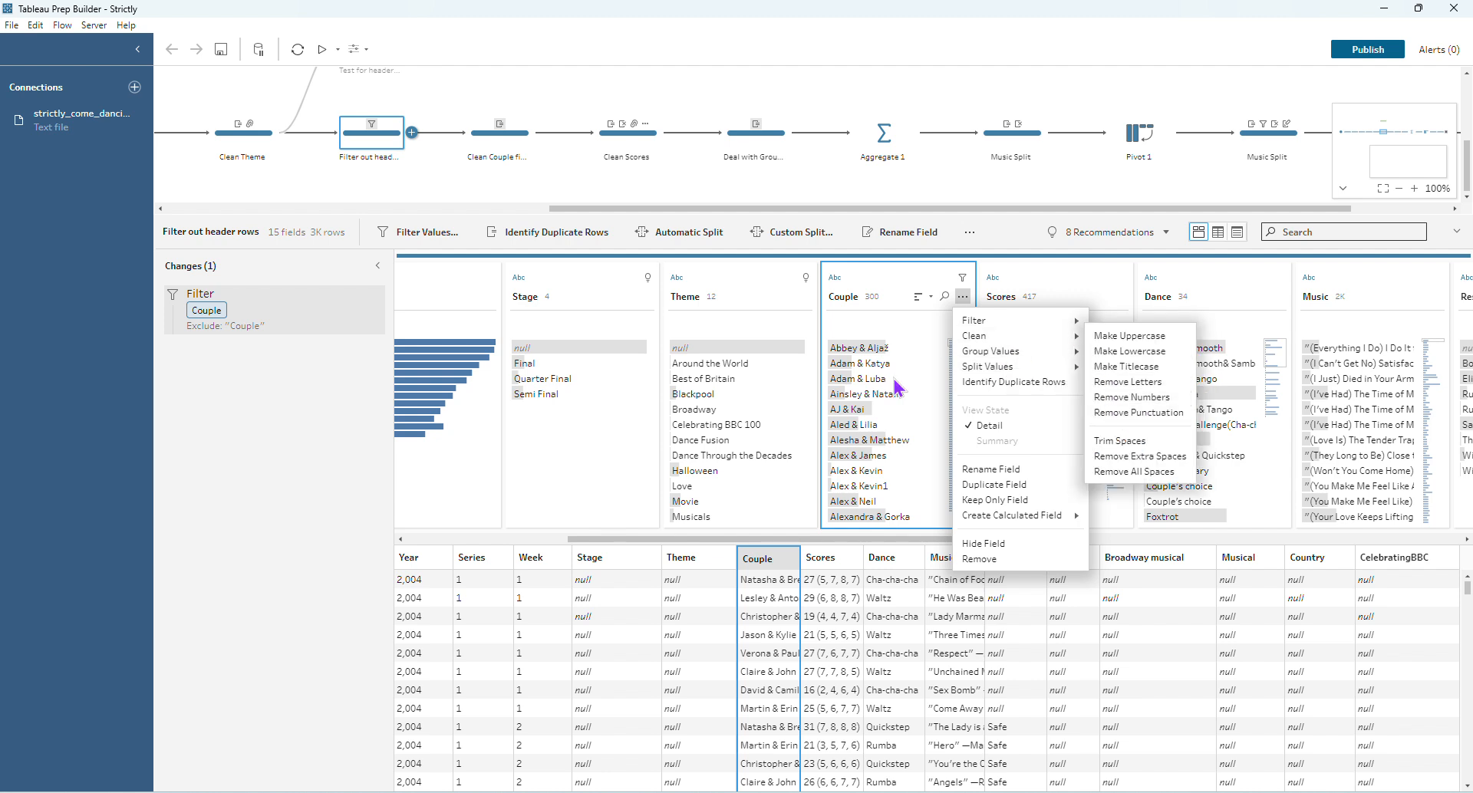
left_click(298, 405)
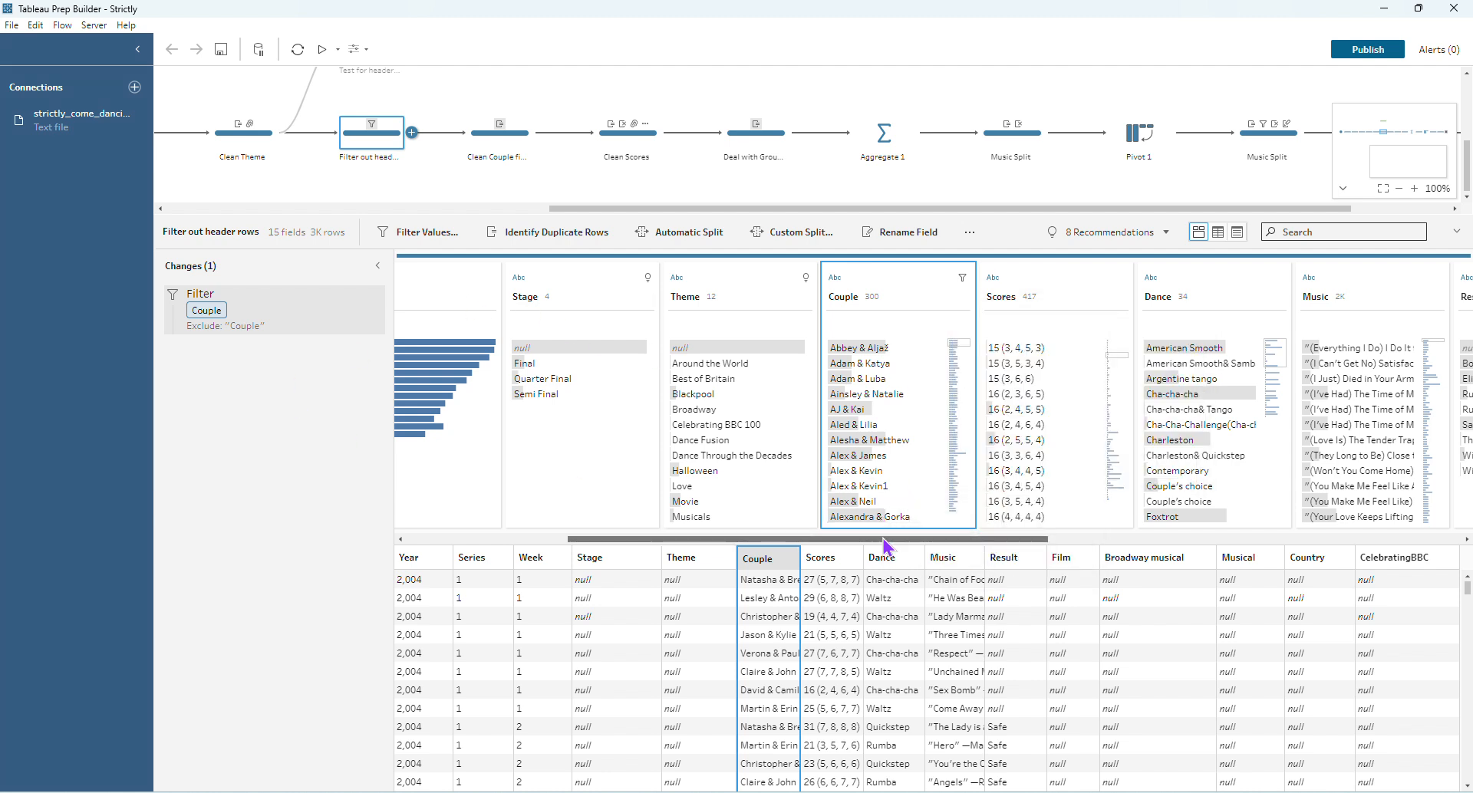
- Check the raw Scores values, view the Remove Numbers change in Clean Couple field, and open the Clean Scores step
left_click_drag(883, 540, 1045, 540)
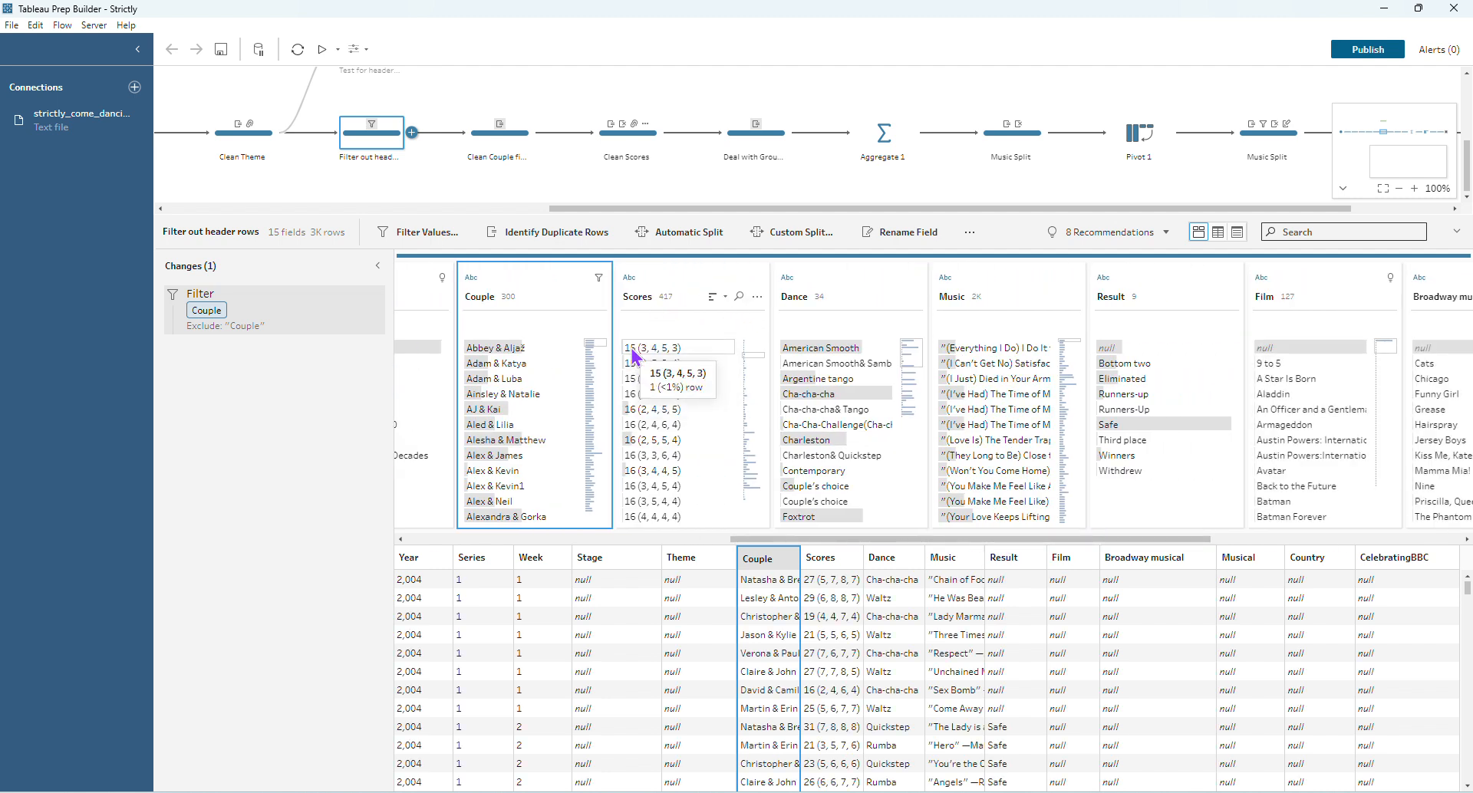
left_click(526, 146)
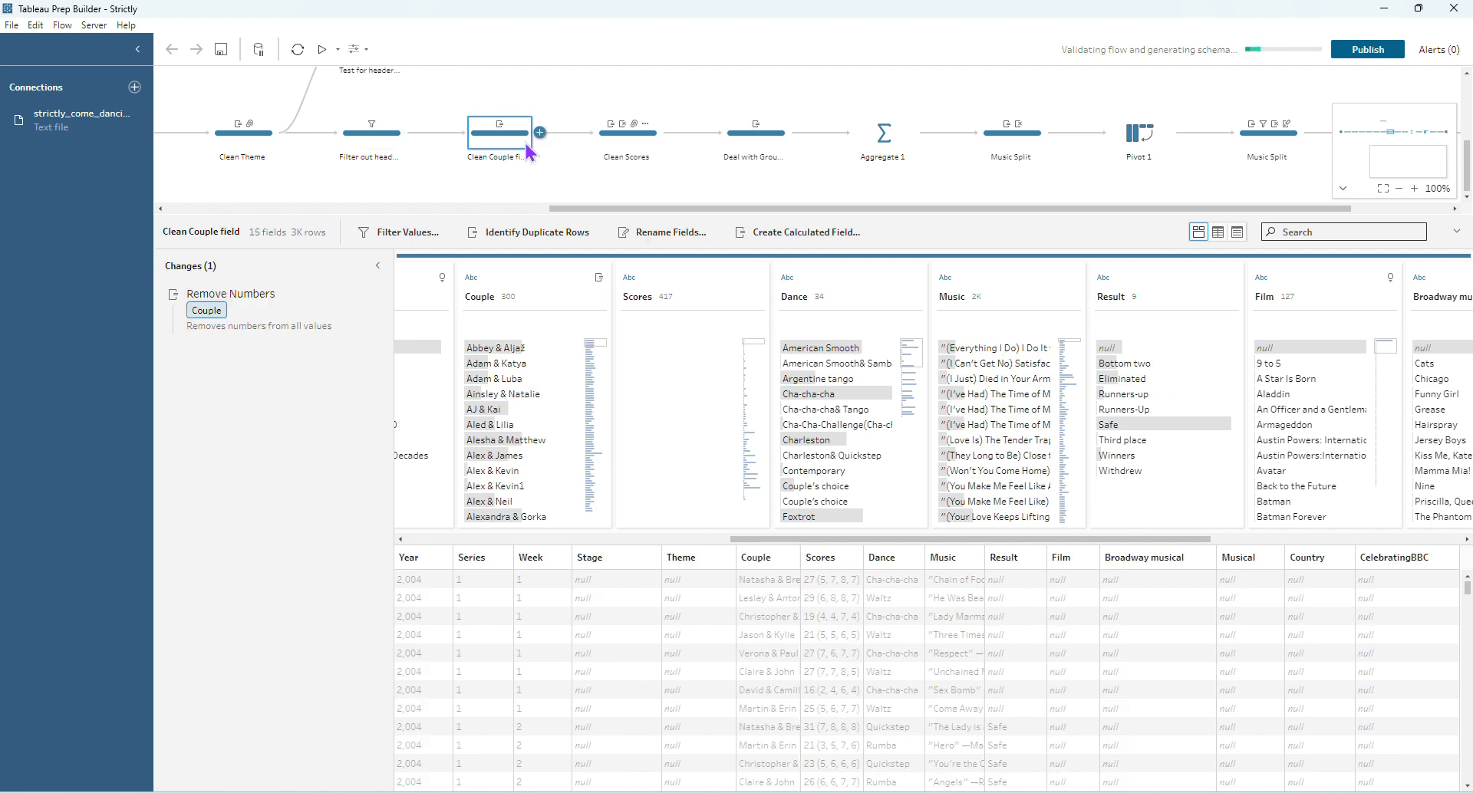
left_click(642, 147)
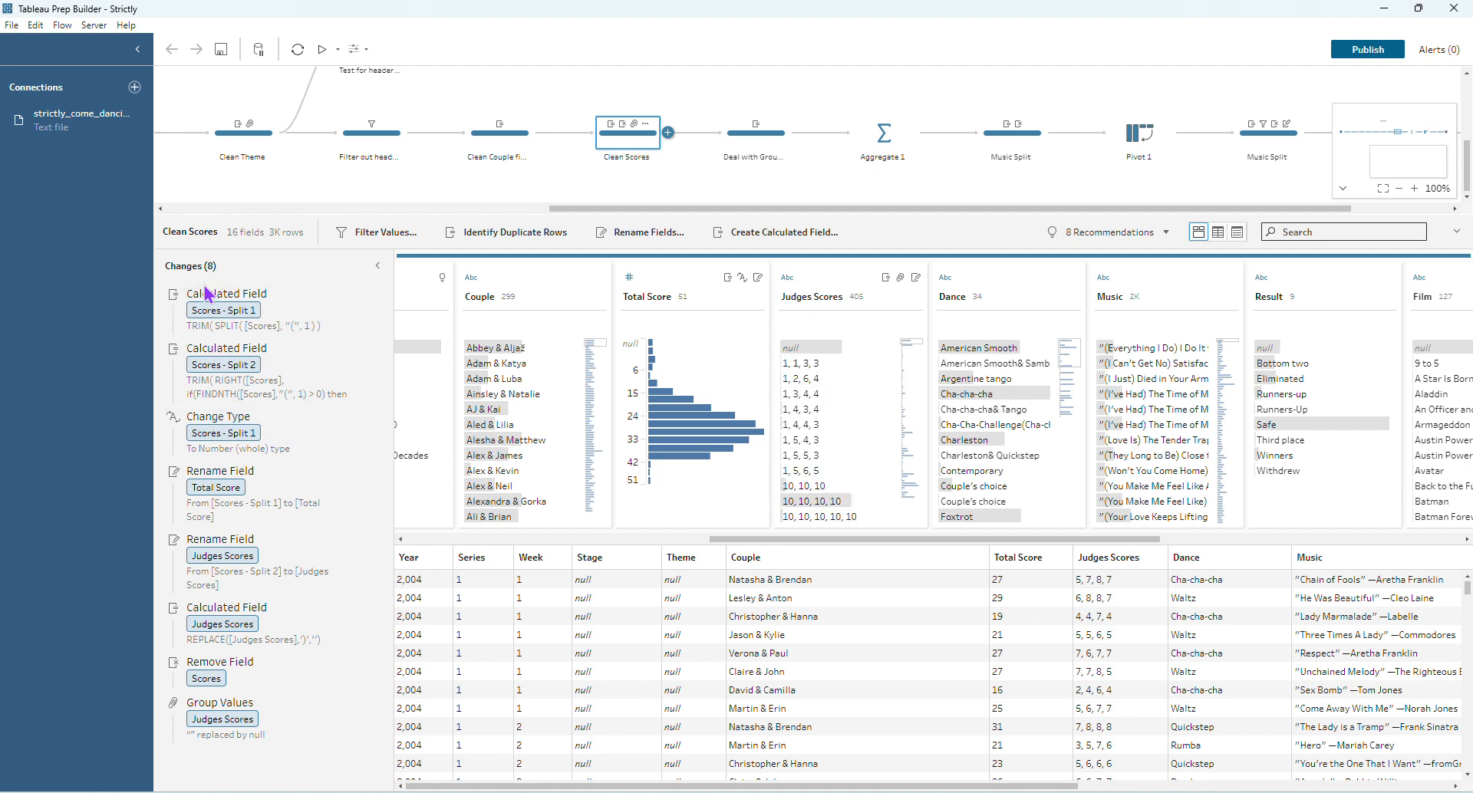
- Review the Clean Scores changes, covering both Scores splits, the REPLACE calculation on Judges Scores and its grouping of blank values to null
left_click(270, 313)
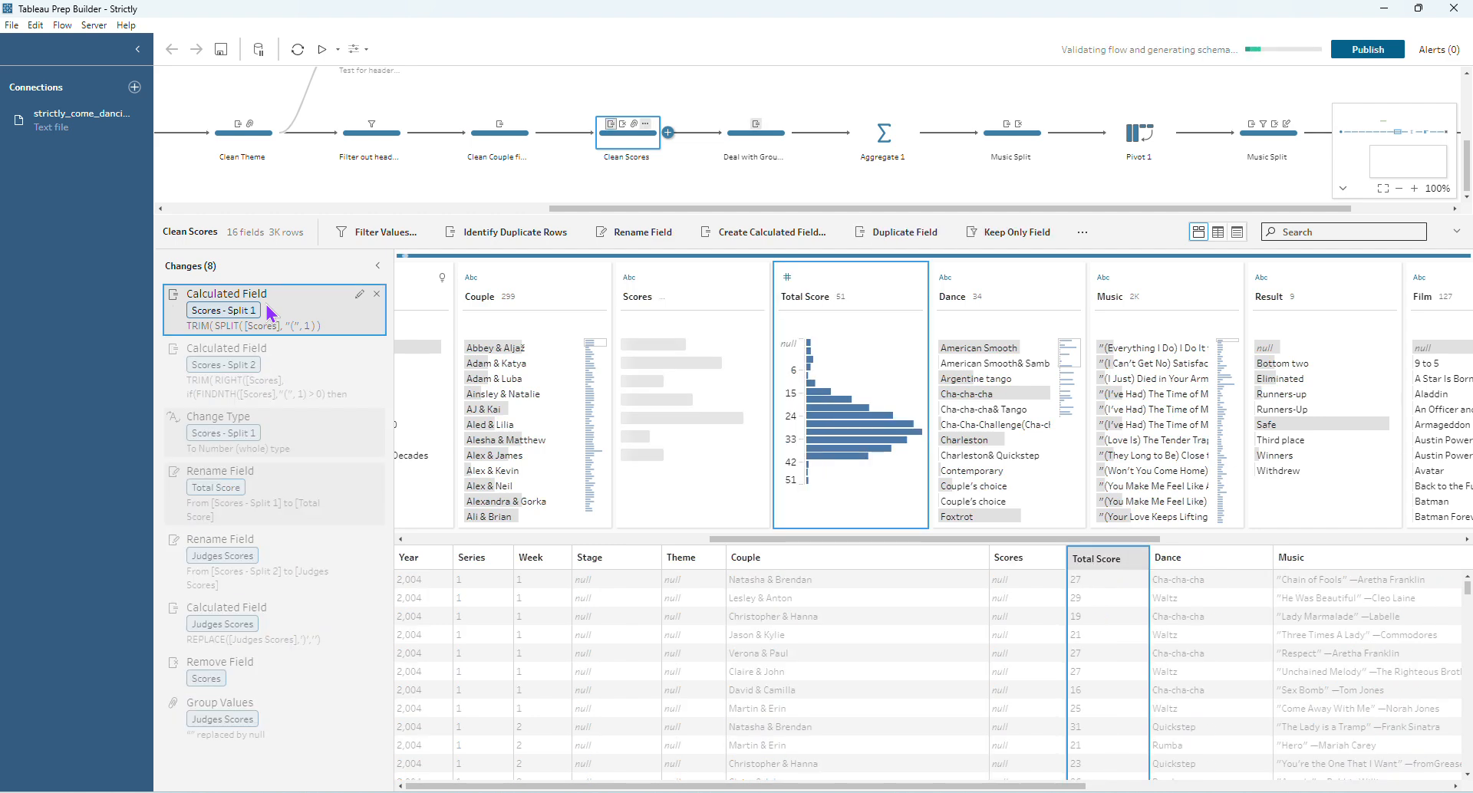
left_click(298, 394)
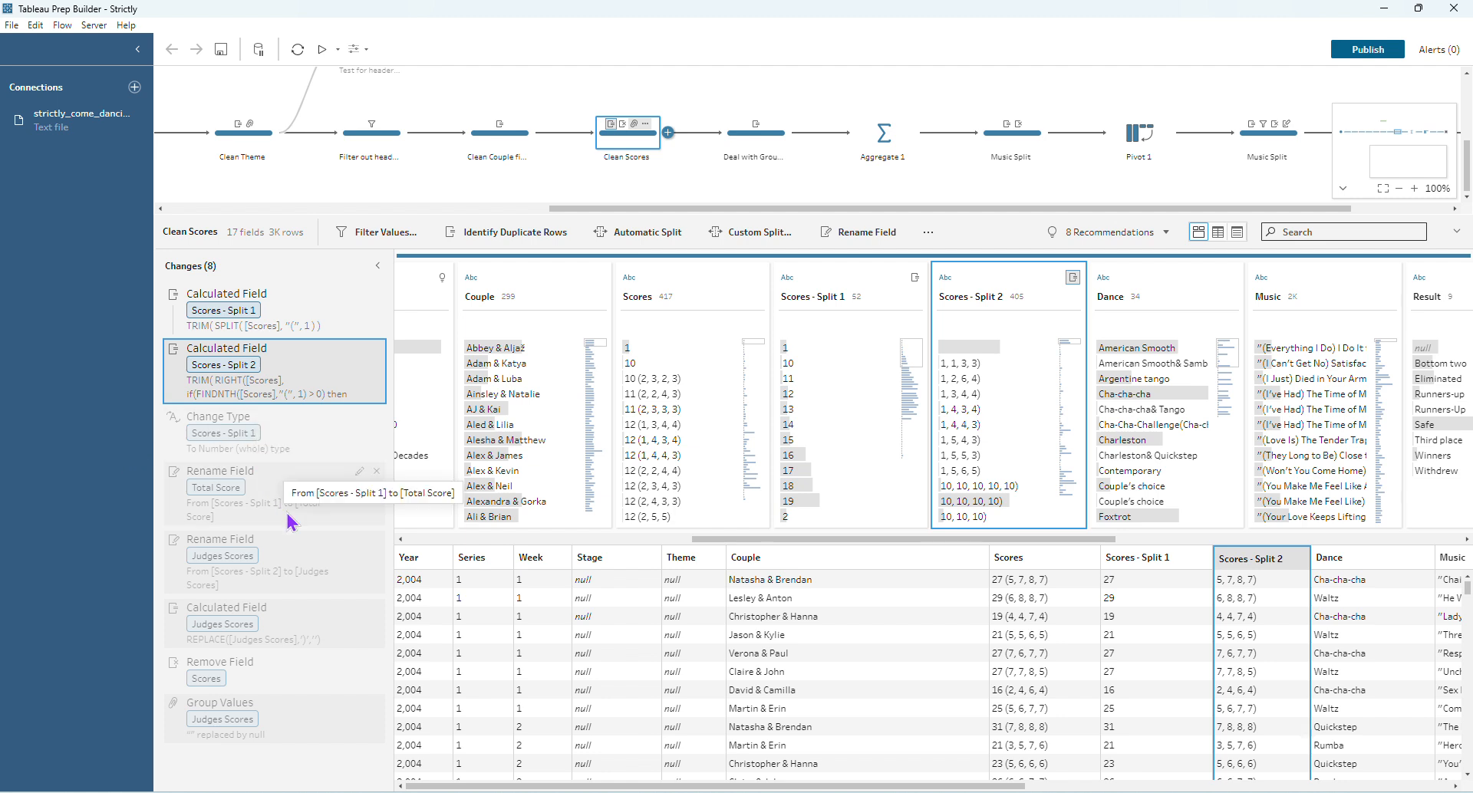
left_click(294, 645)
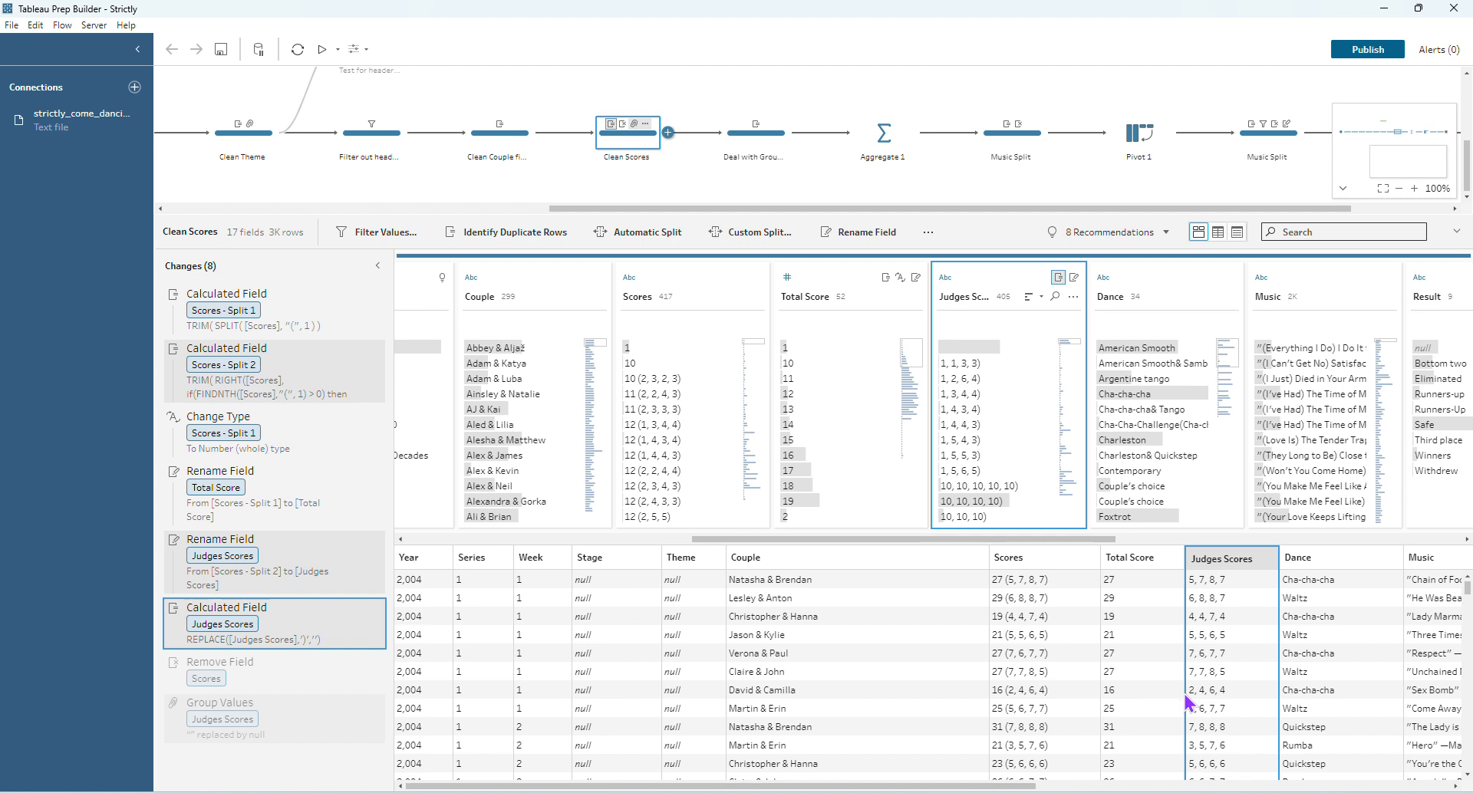
left_click(258, 736)
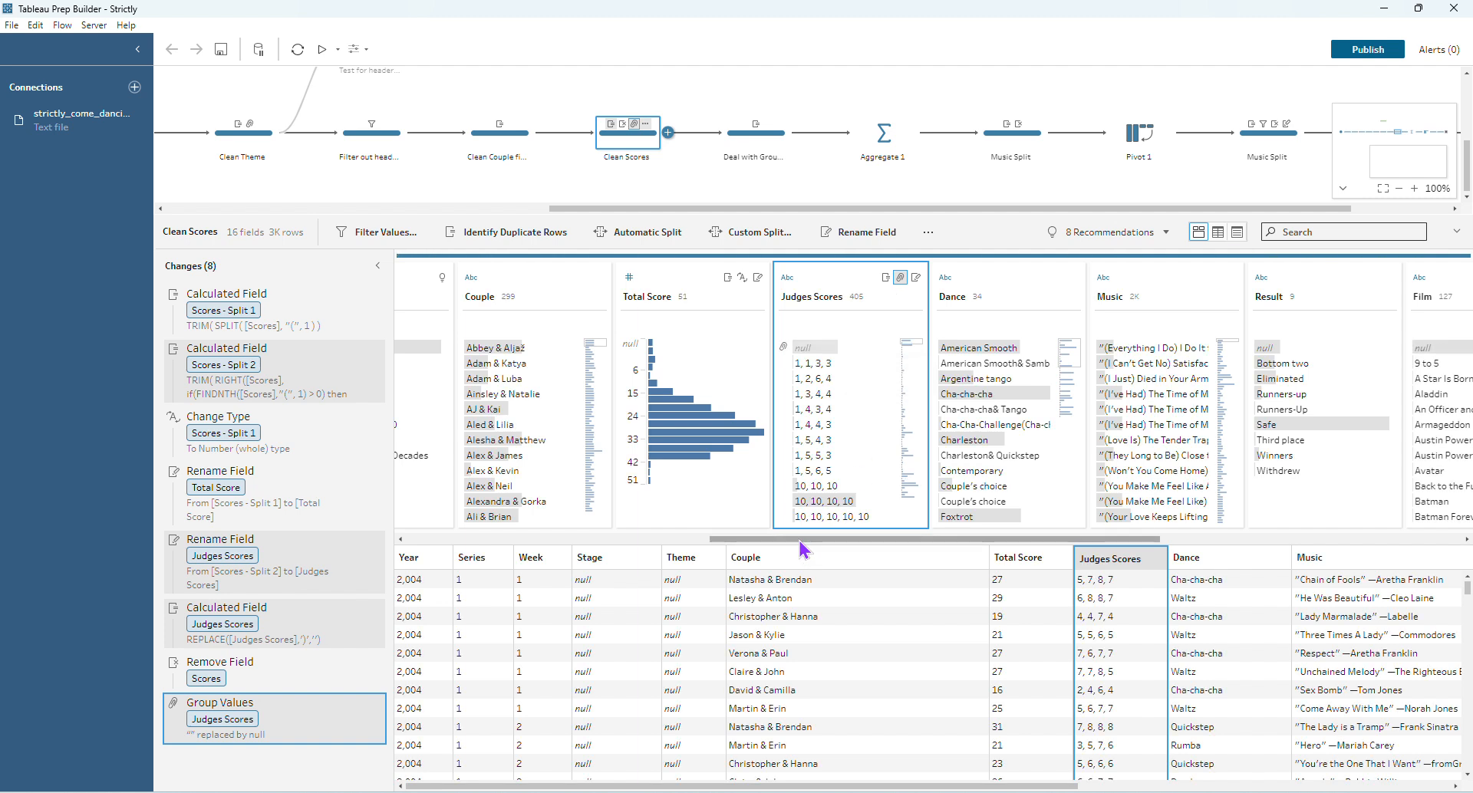
- Inspect the rows in the lowest non-null Total Score bin, checking their Judges Scores and Dance values
left_click_drag(799, 541, 895, 540)
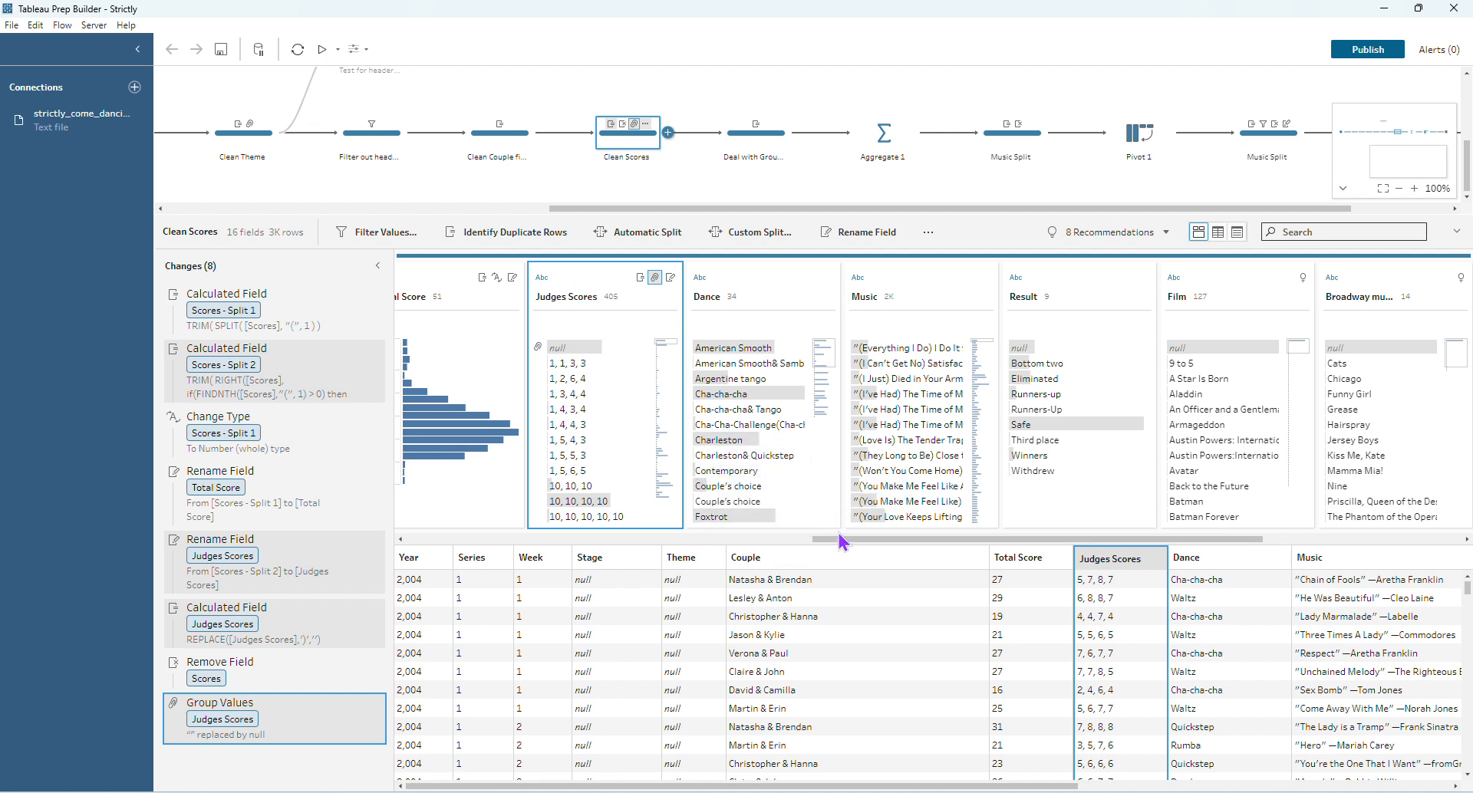
left_click_drag(836, 538, 768, 541)
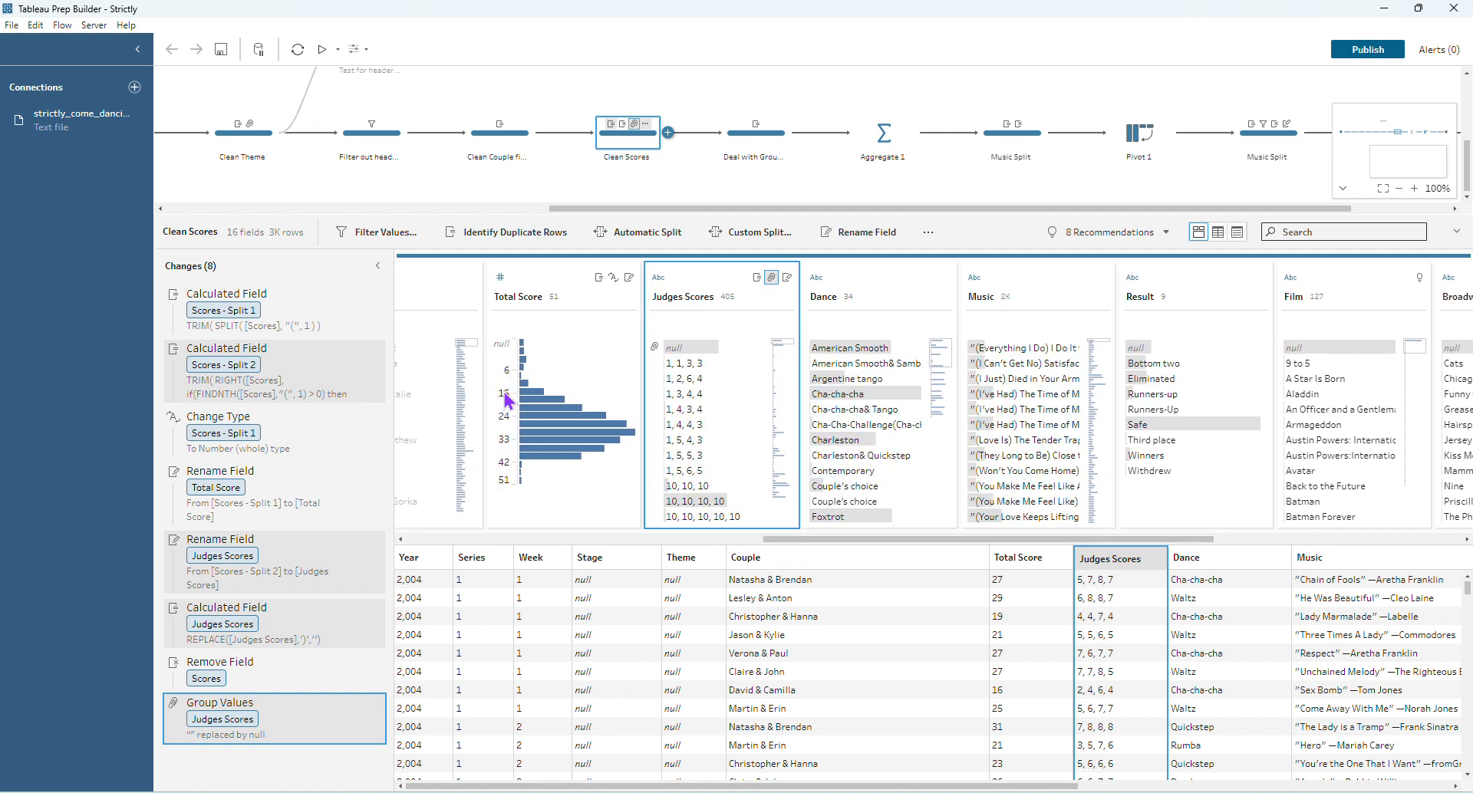
left_click(526, 355)
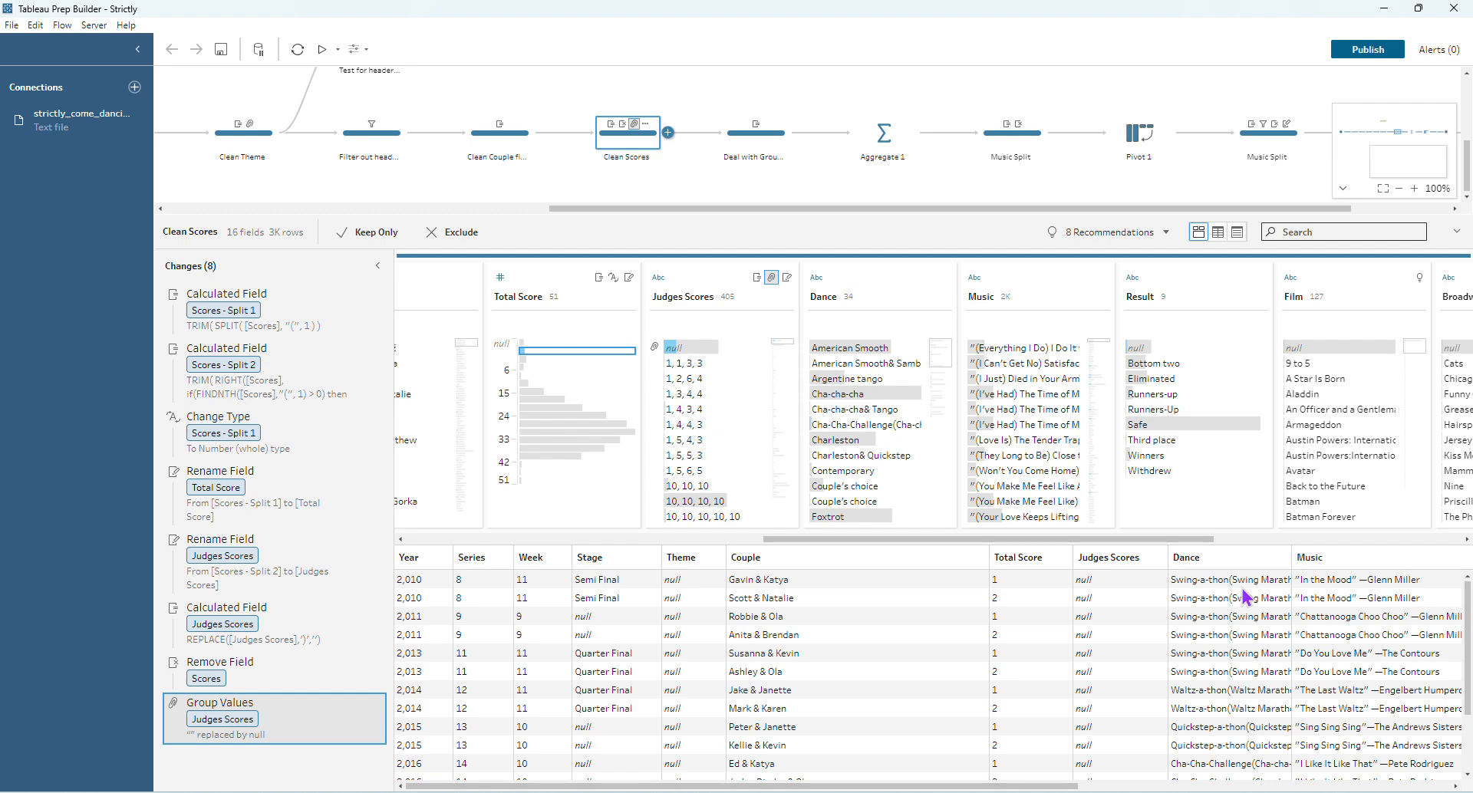
scroll(1244, 597, "down", 2)
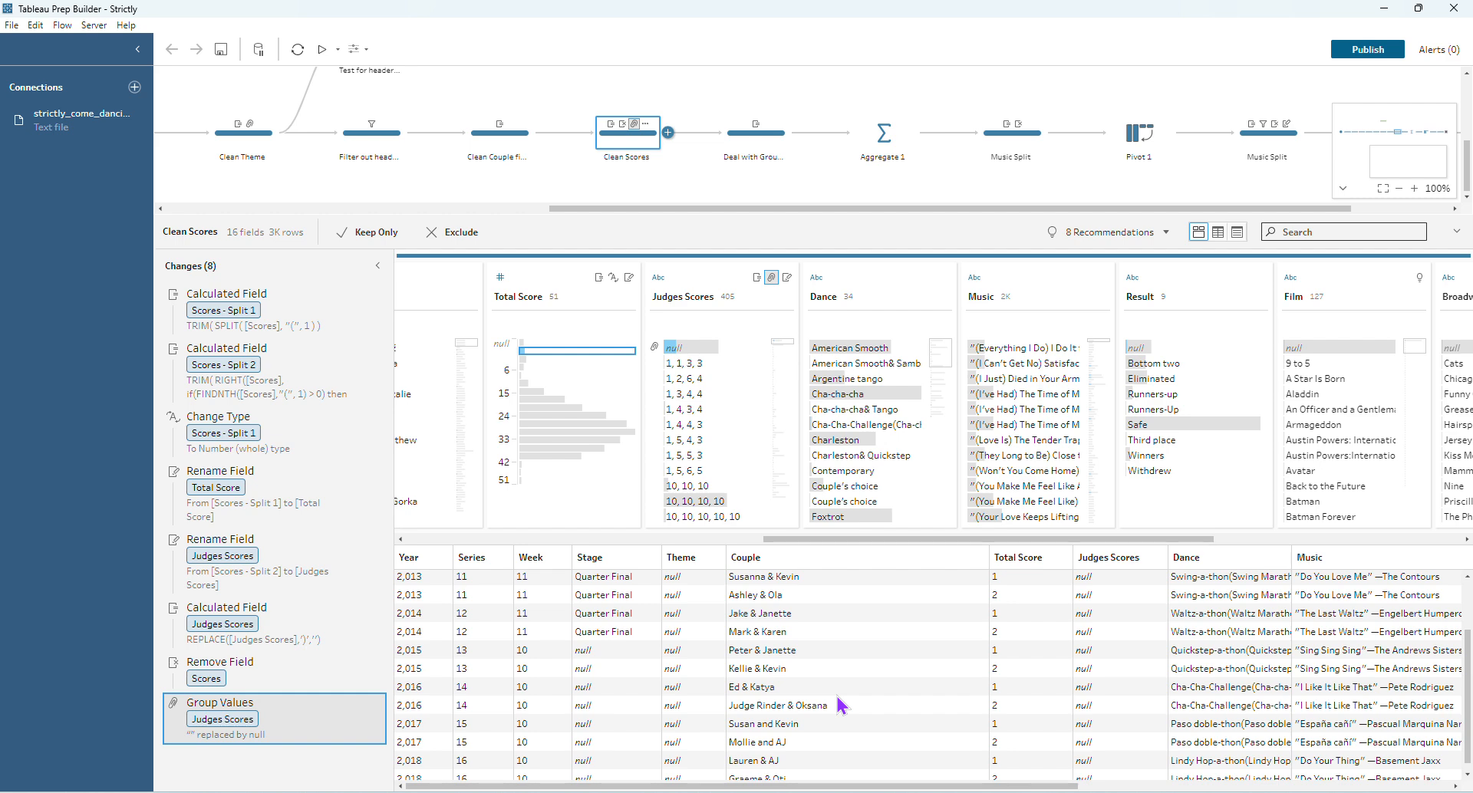
- Open the Deal with Group Dances step and view the Couple and Total Score formulas without changing them
left_click(741, 152)
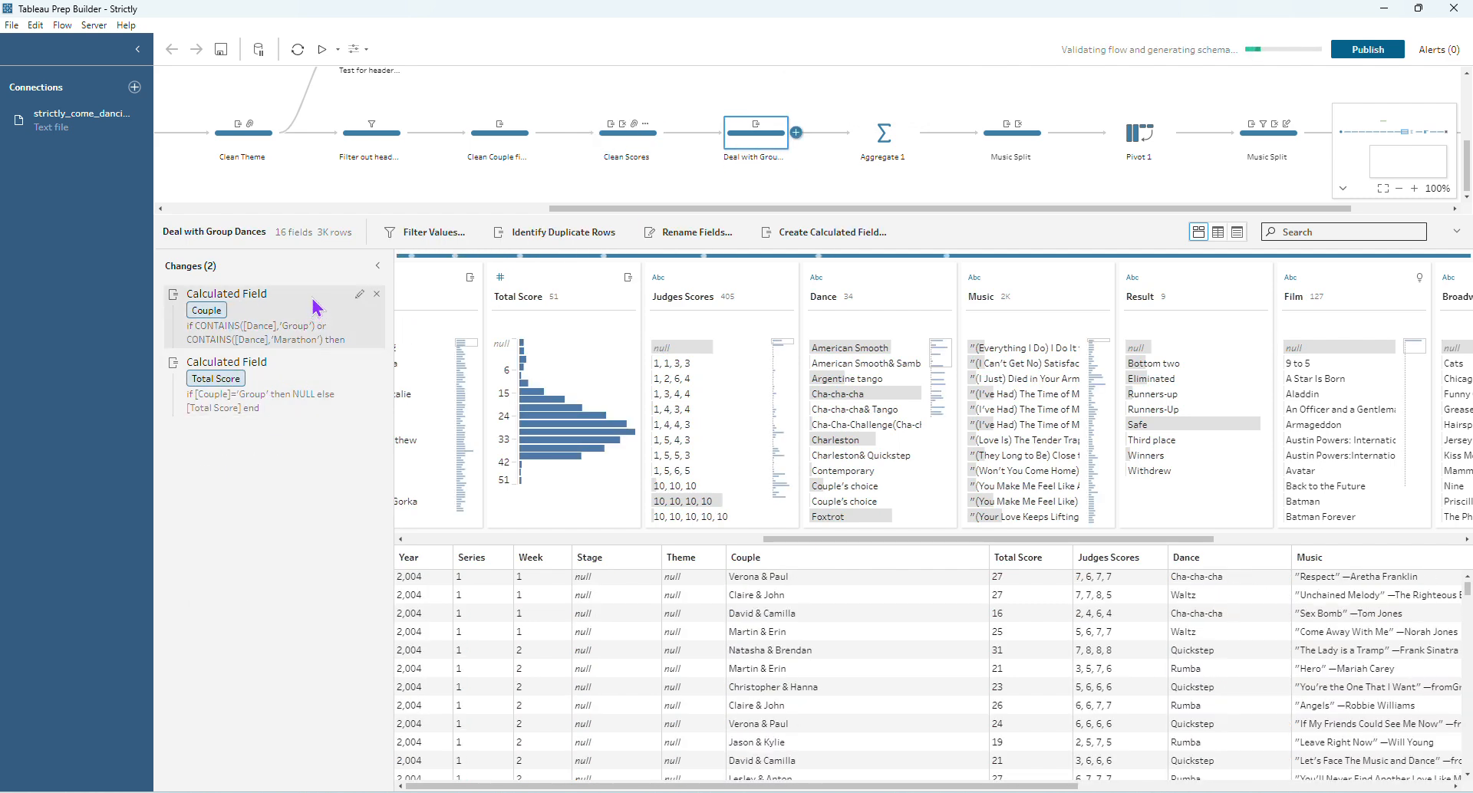
left_click(359, 299)
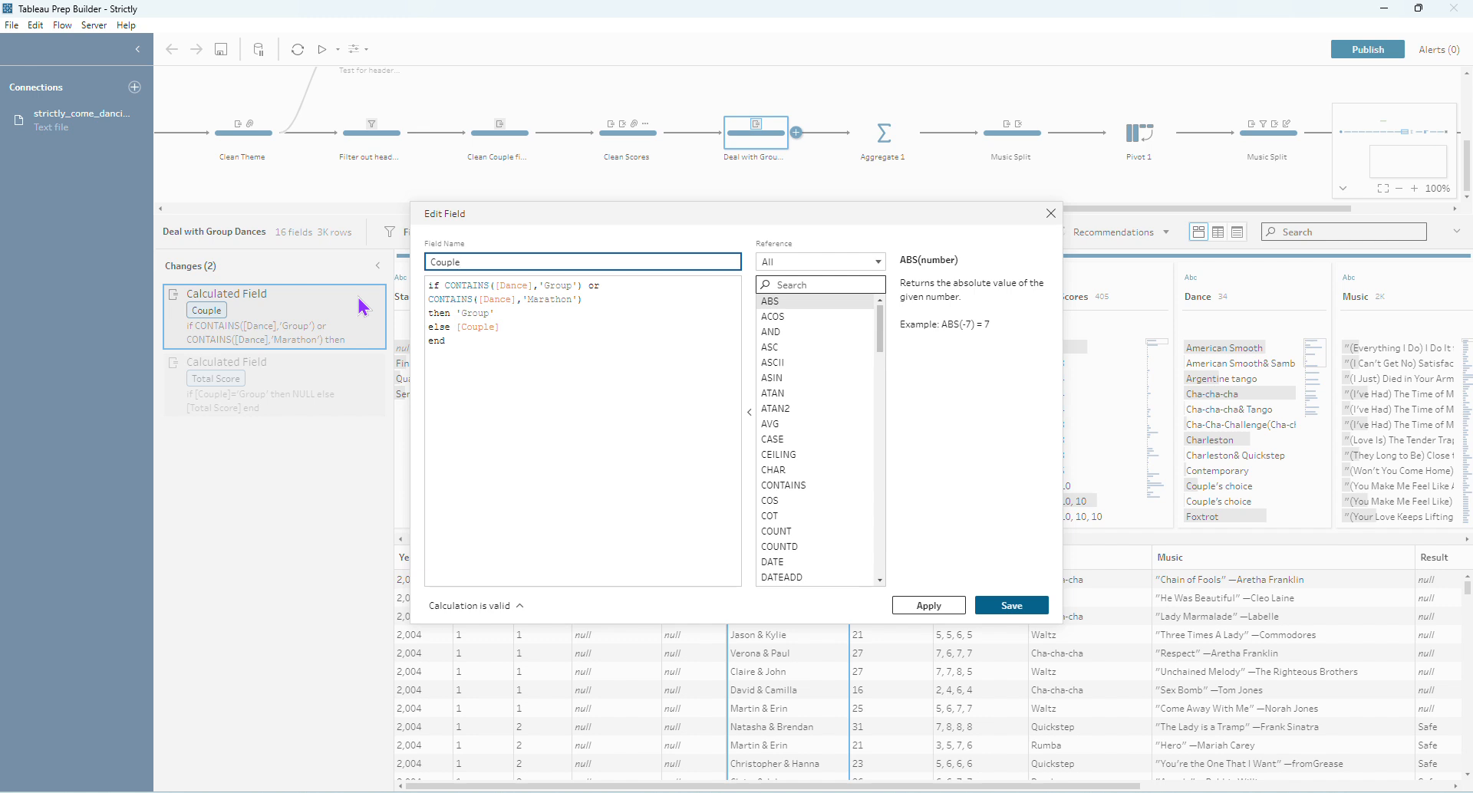
left_click(1054, 216)
double_click(357, 376)
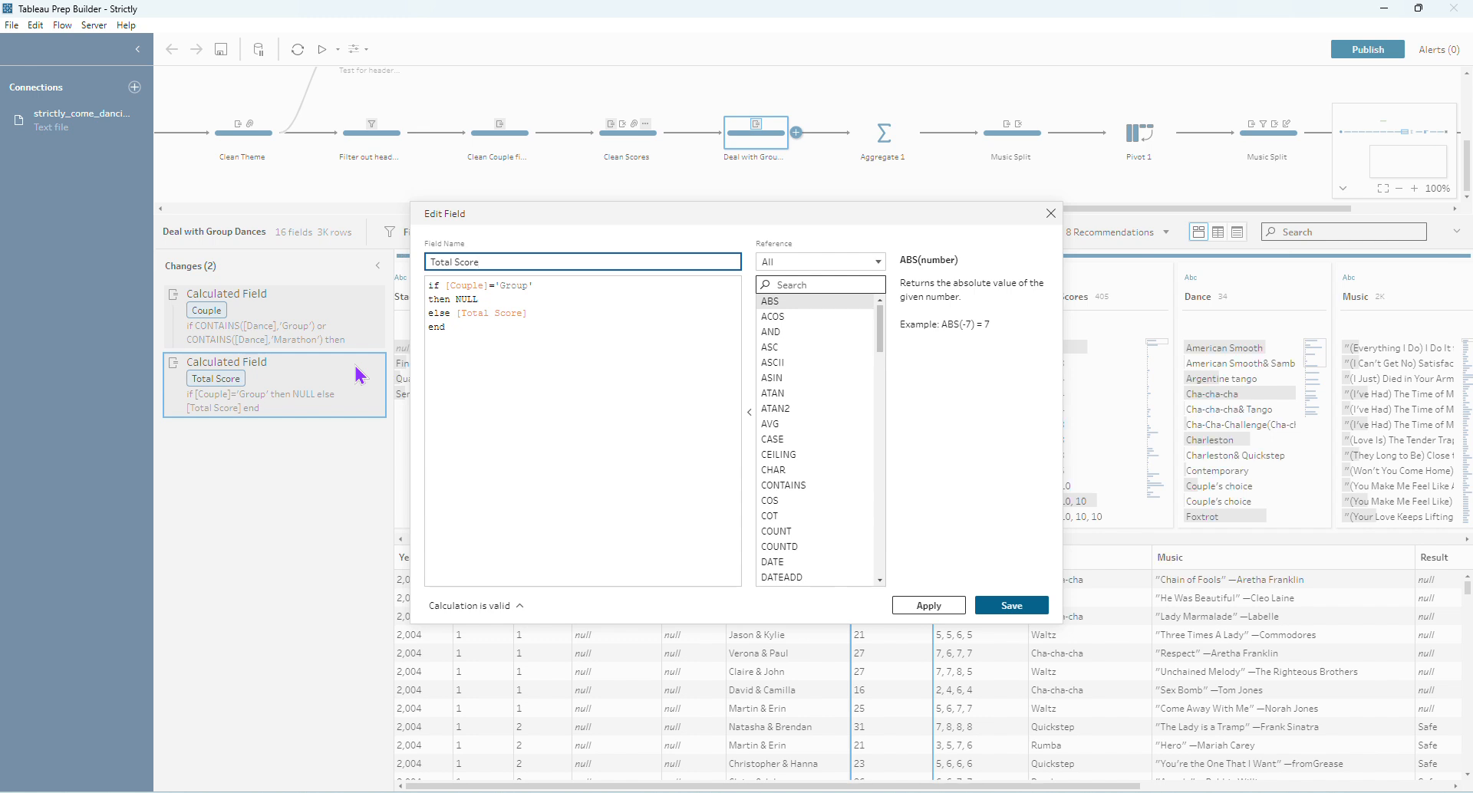
left_click(1051, 217)
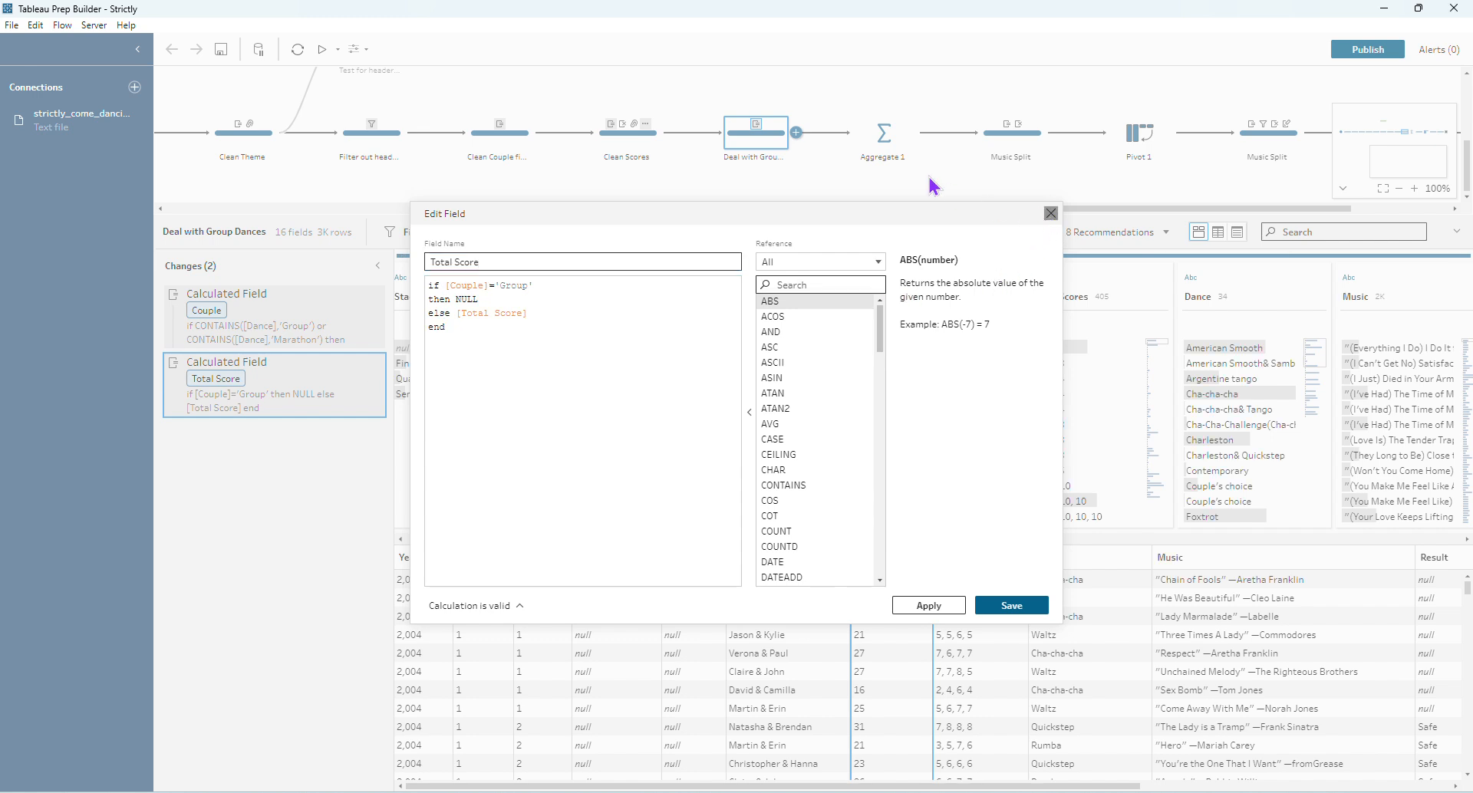
- Open the Aggregate 1 step to view its grouped fields, and hide the flow navigator covering the end of the flow
left_click(893, 140)
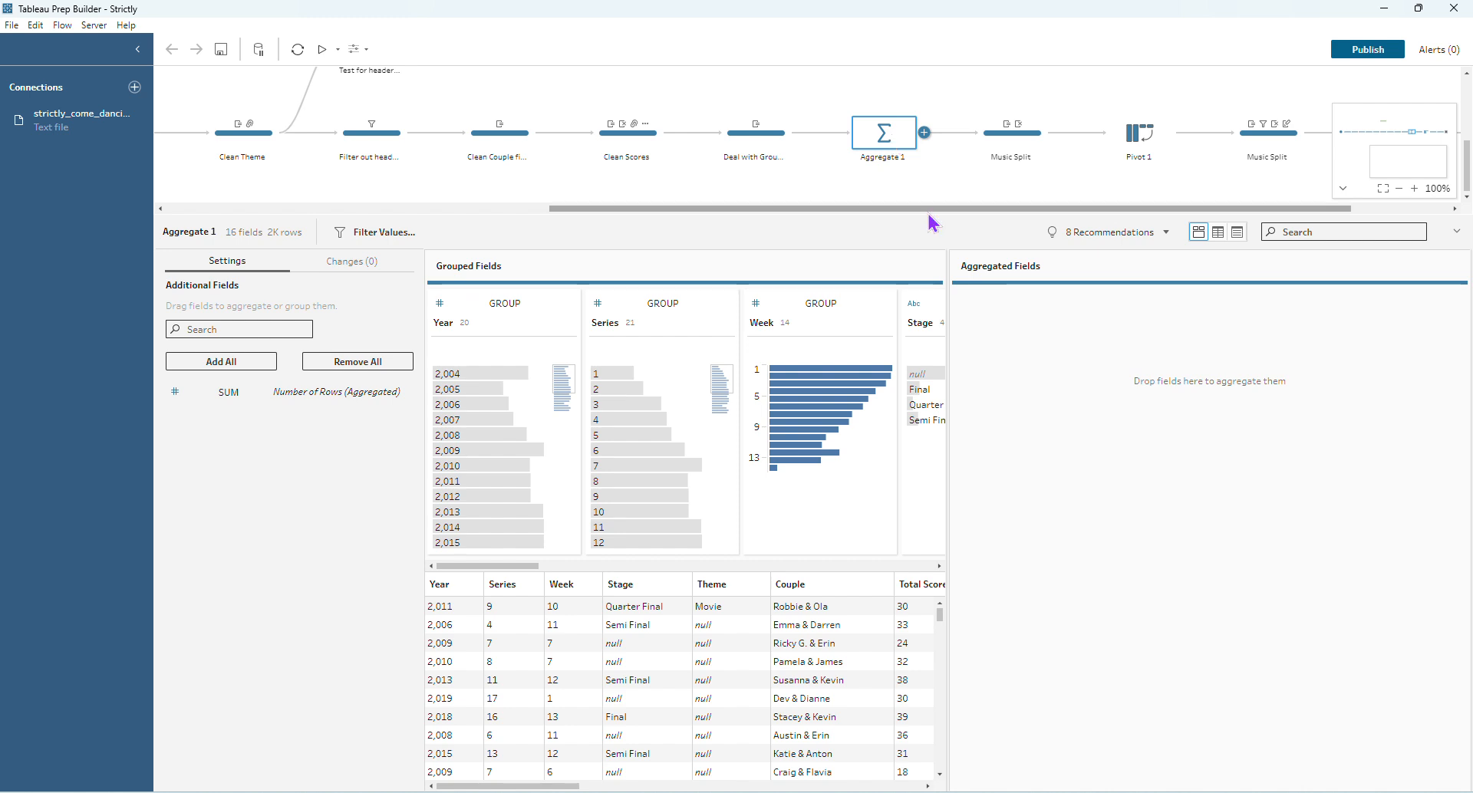
left_click_drag(925, 210, 1317, 211)
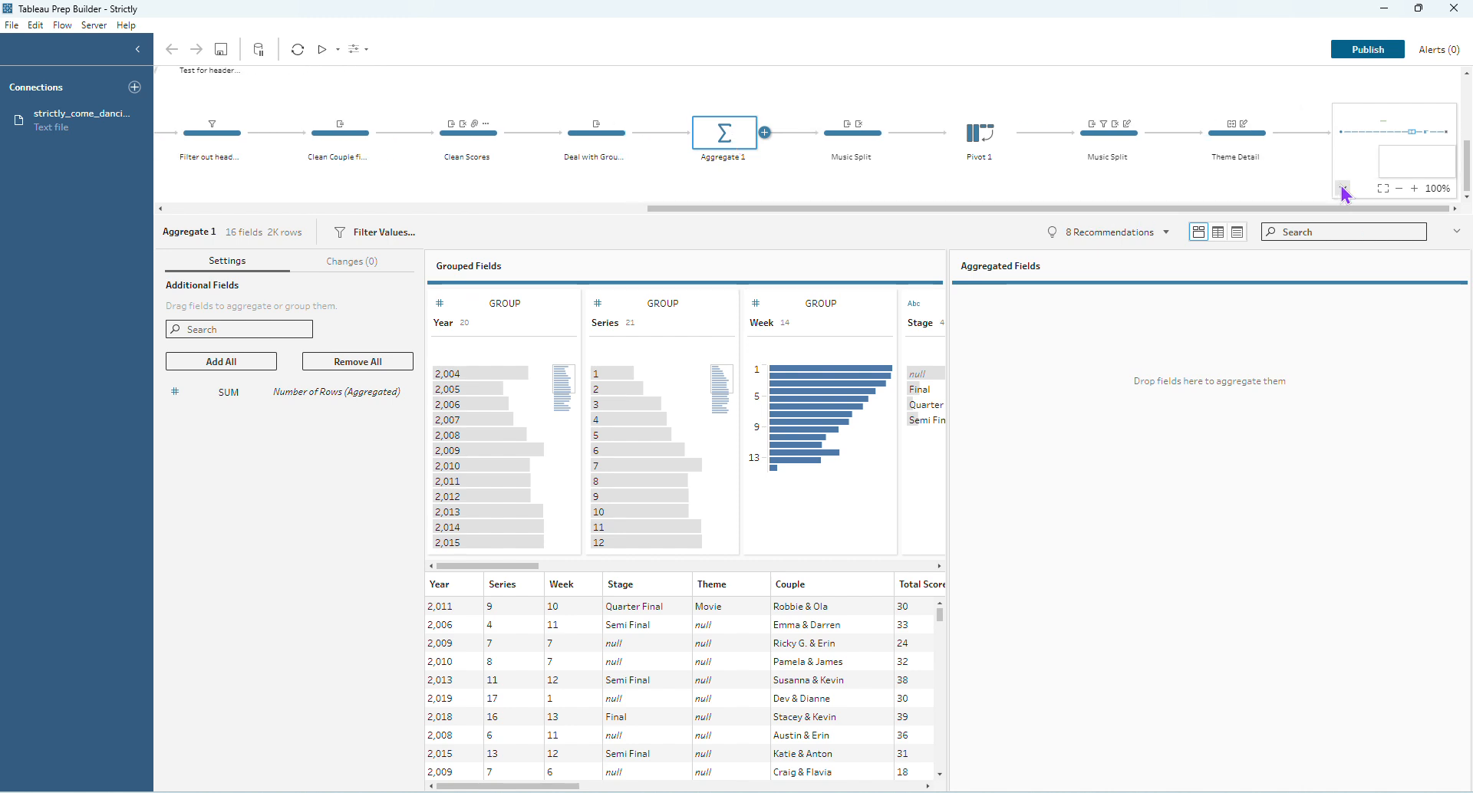
left_click(1343, 188)
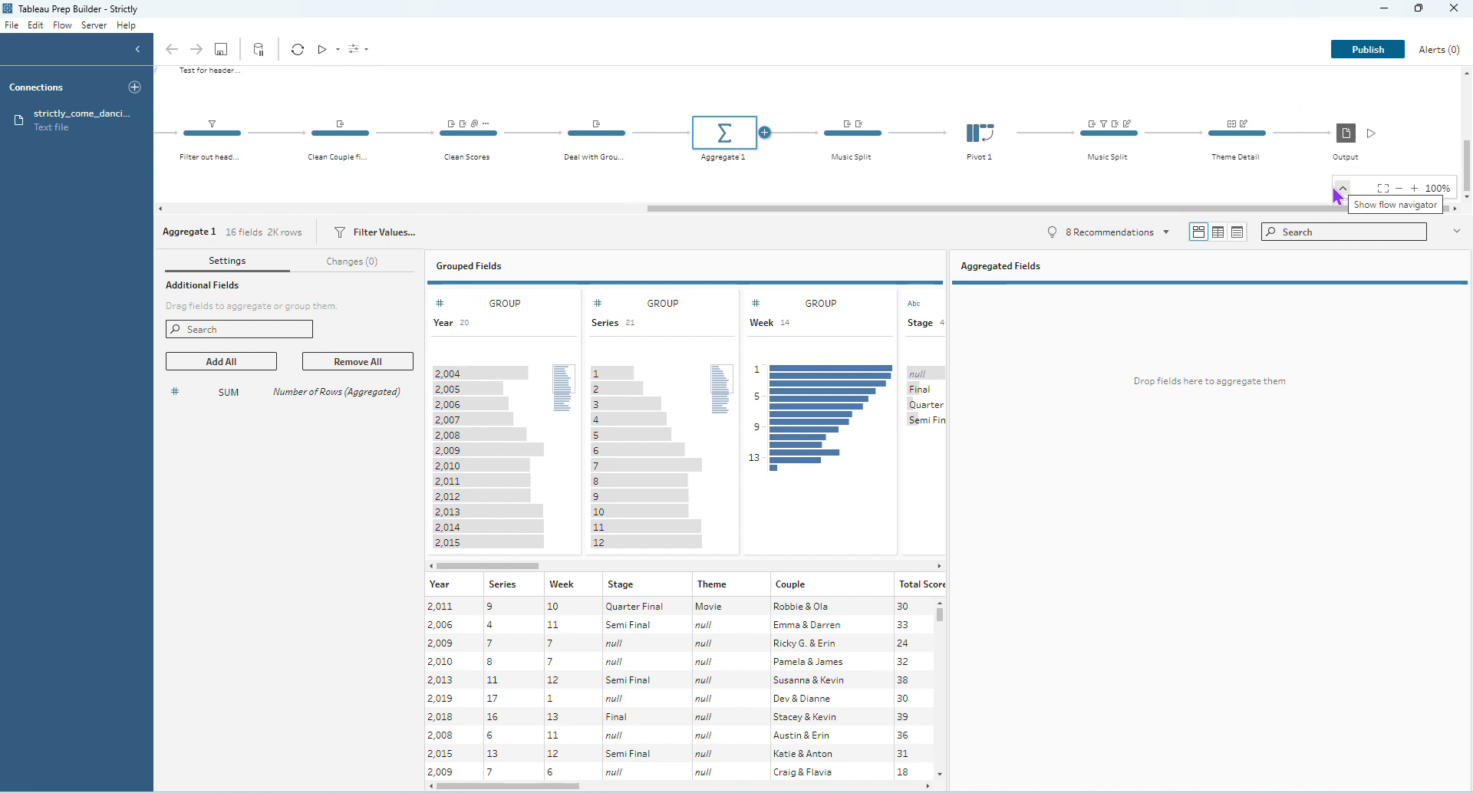
- Open the first Music Split step, just after Aggregate 1, and view the data at its Music REPLACE calculation
left_click(858, 151)
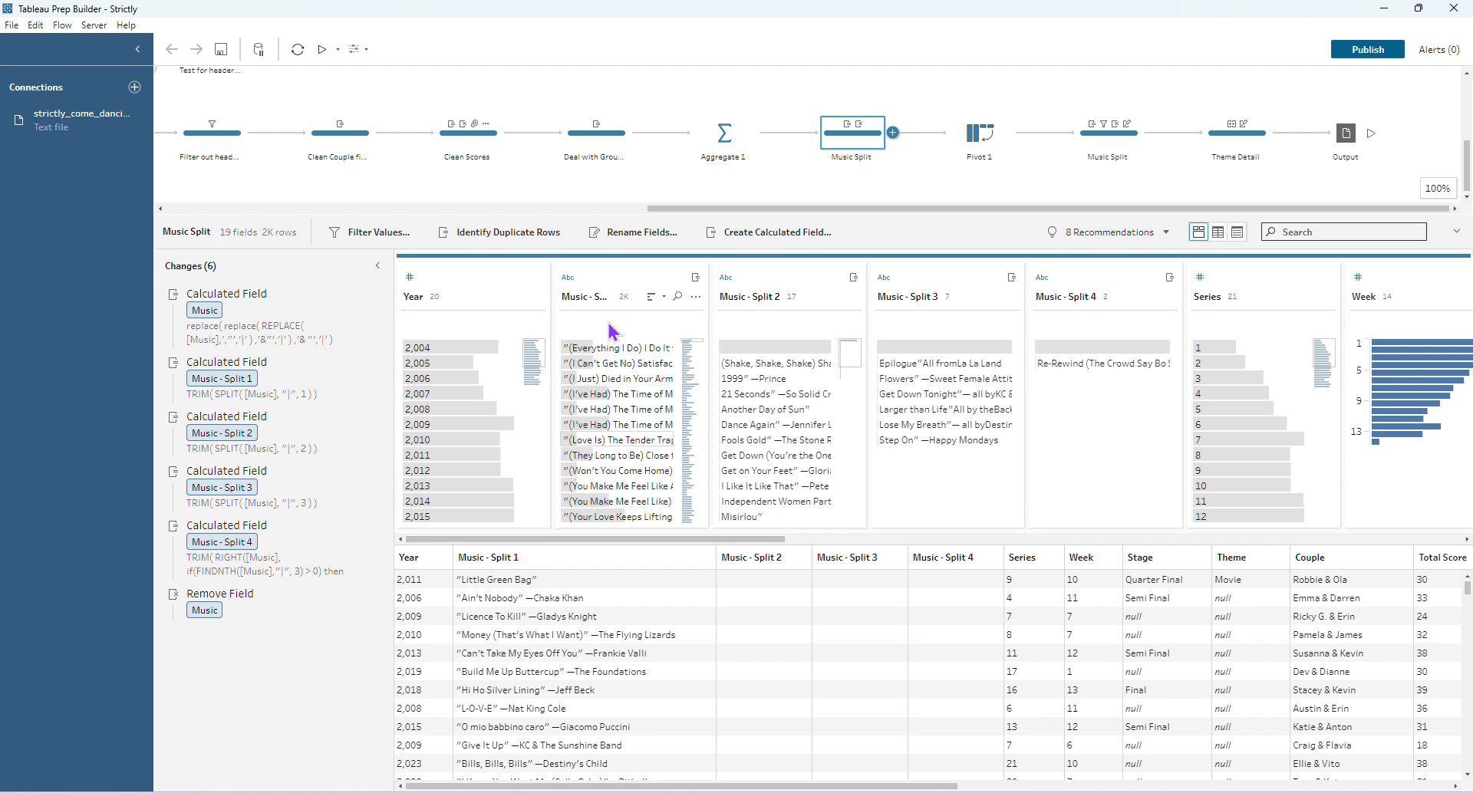
left_click(626, 349)
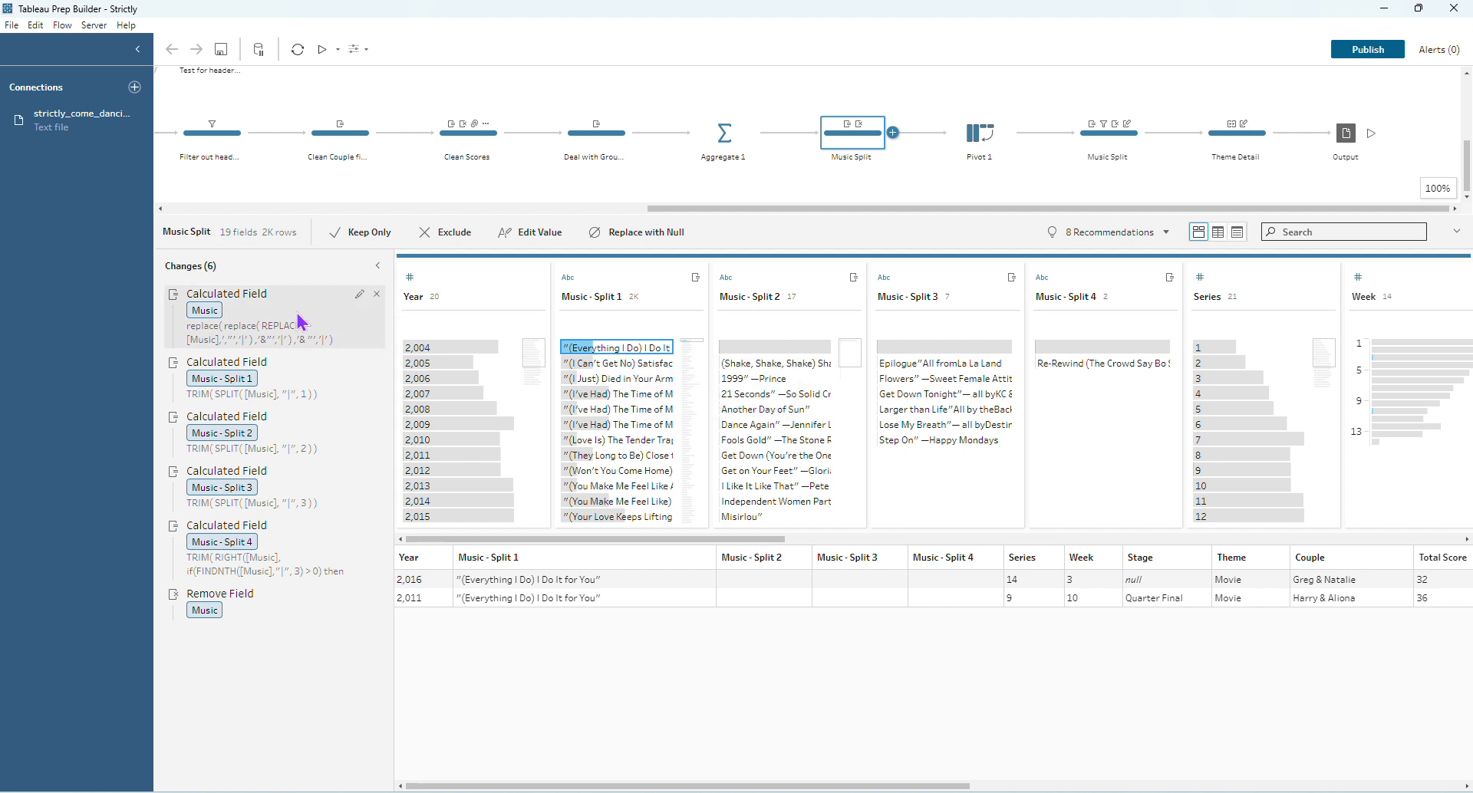
left_click(332, 337)
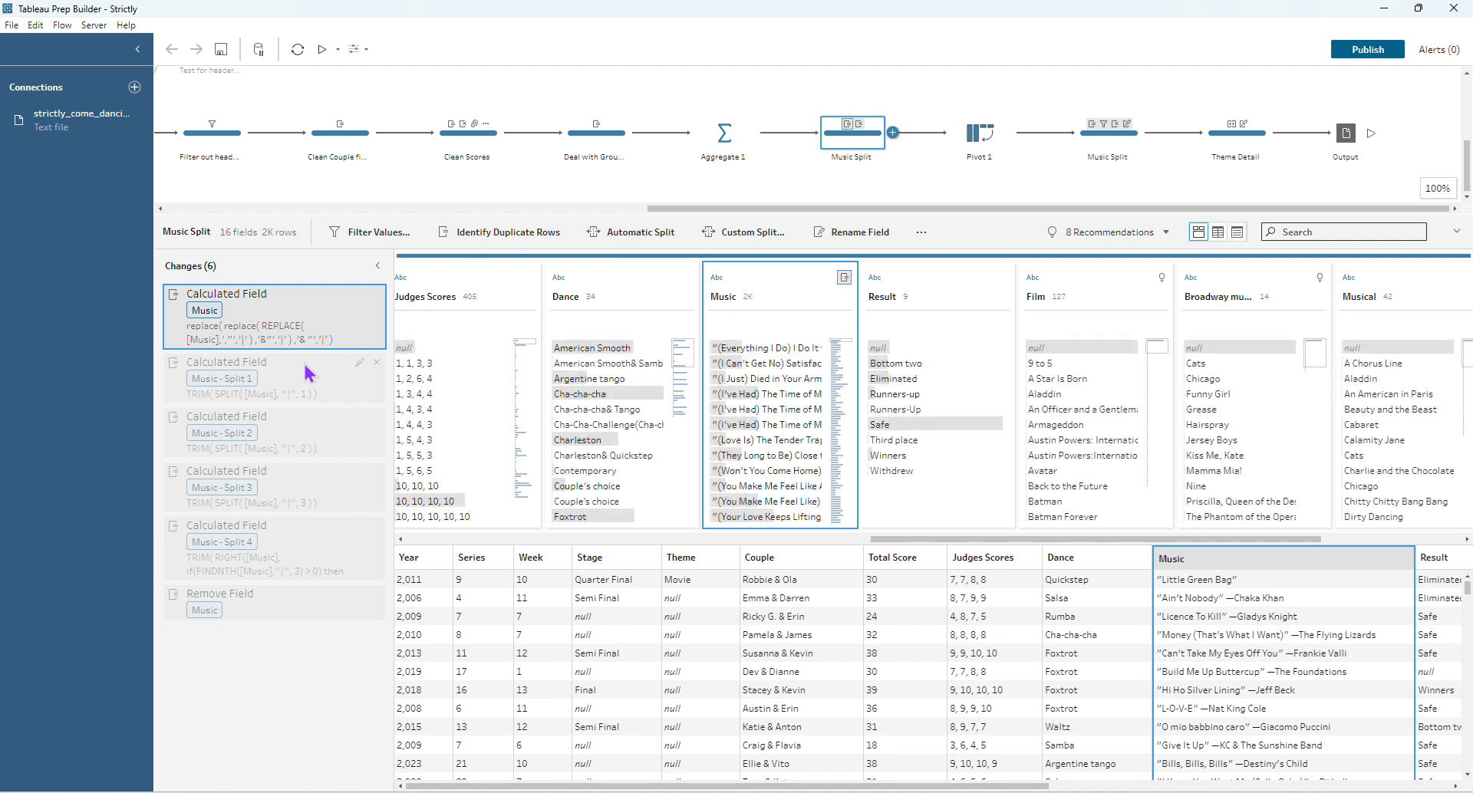
- Inspect the rows behind several Music values, comparing how song titles and artists are written, without editing any value
left_click(773, 351)
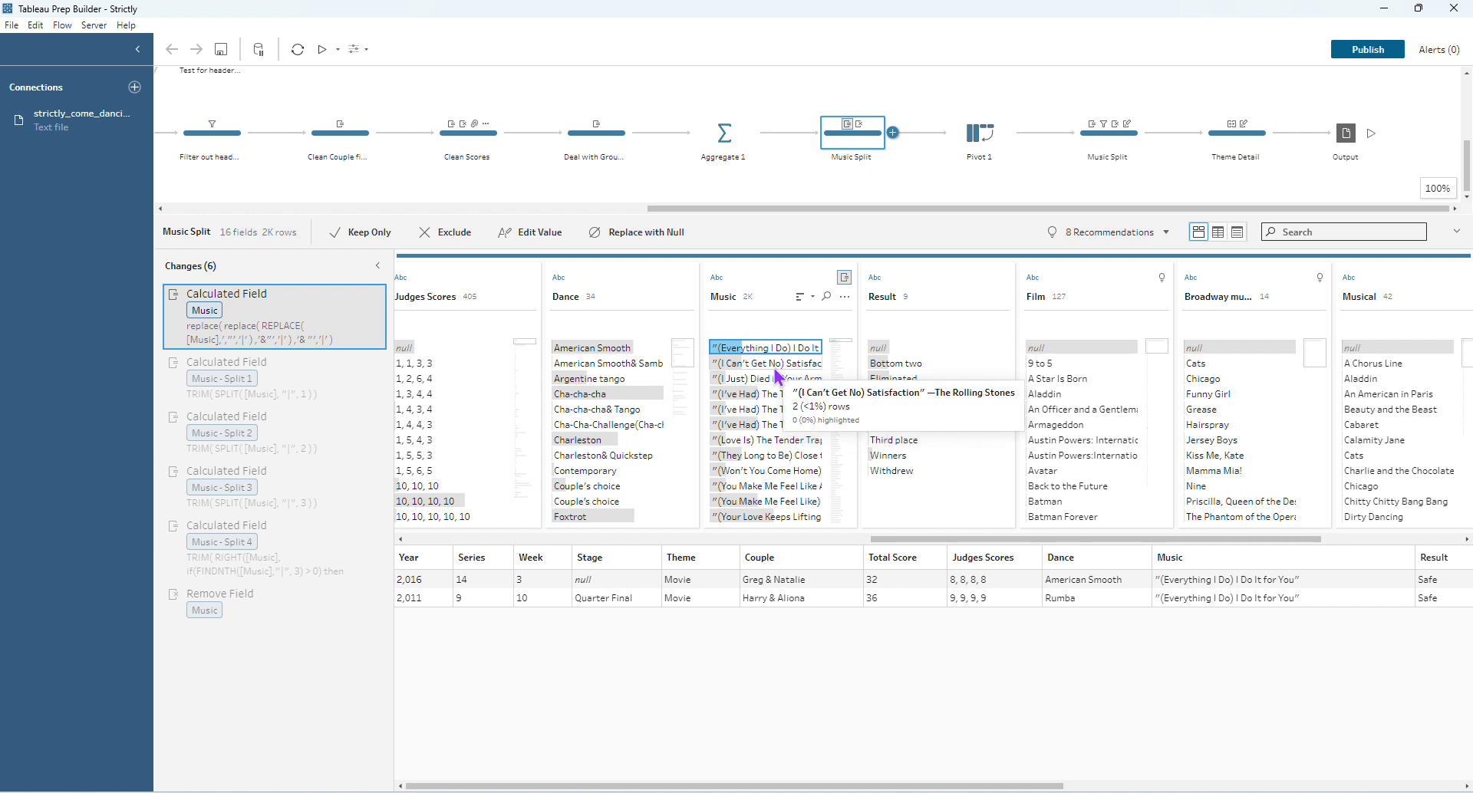
left_click(774, 367)
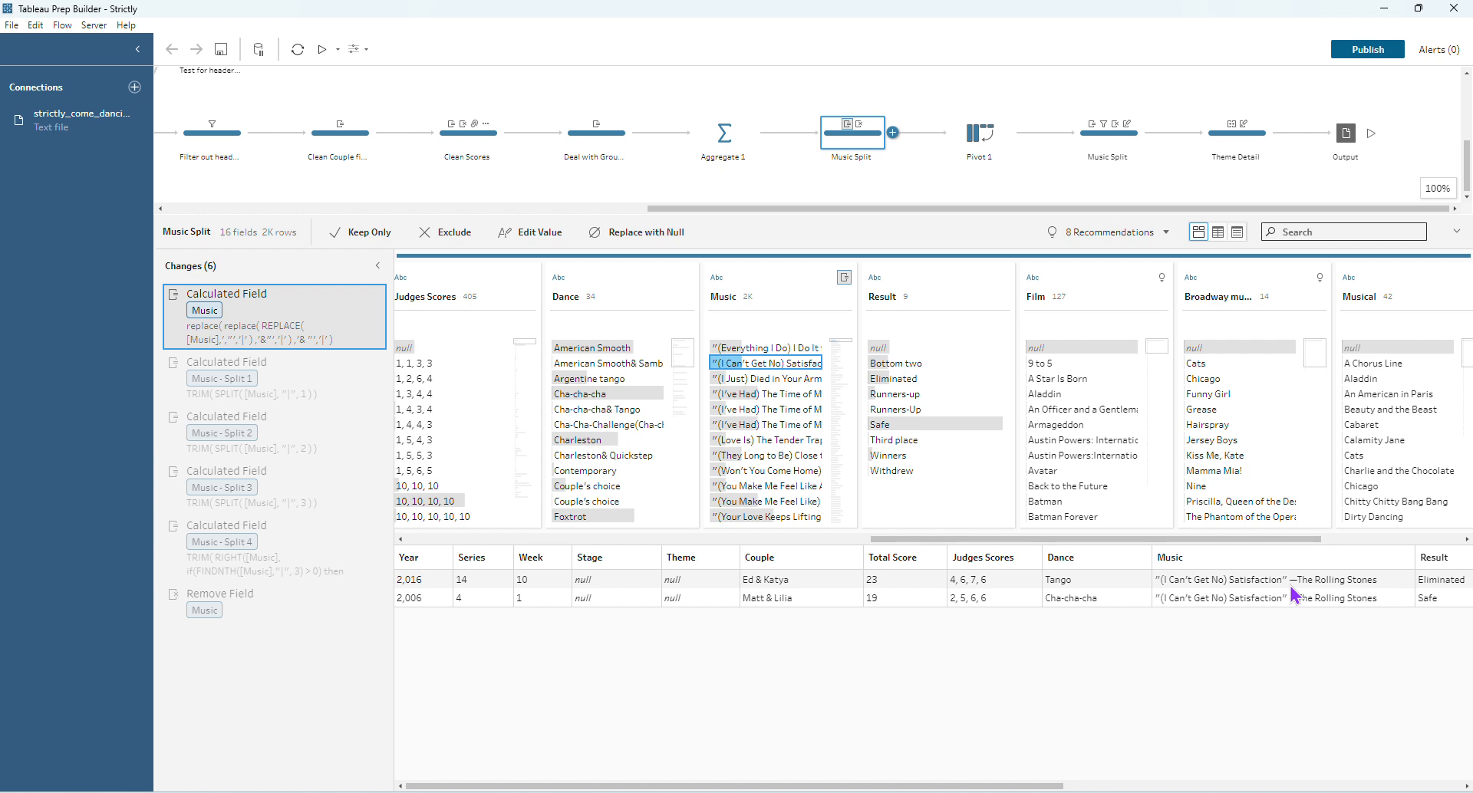
double_click(800, 364)
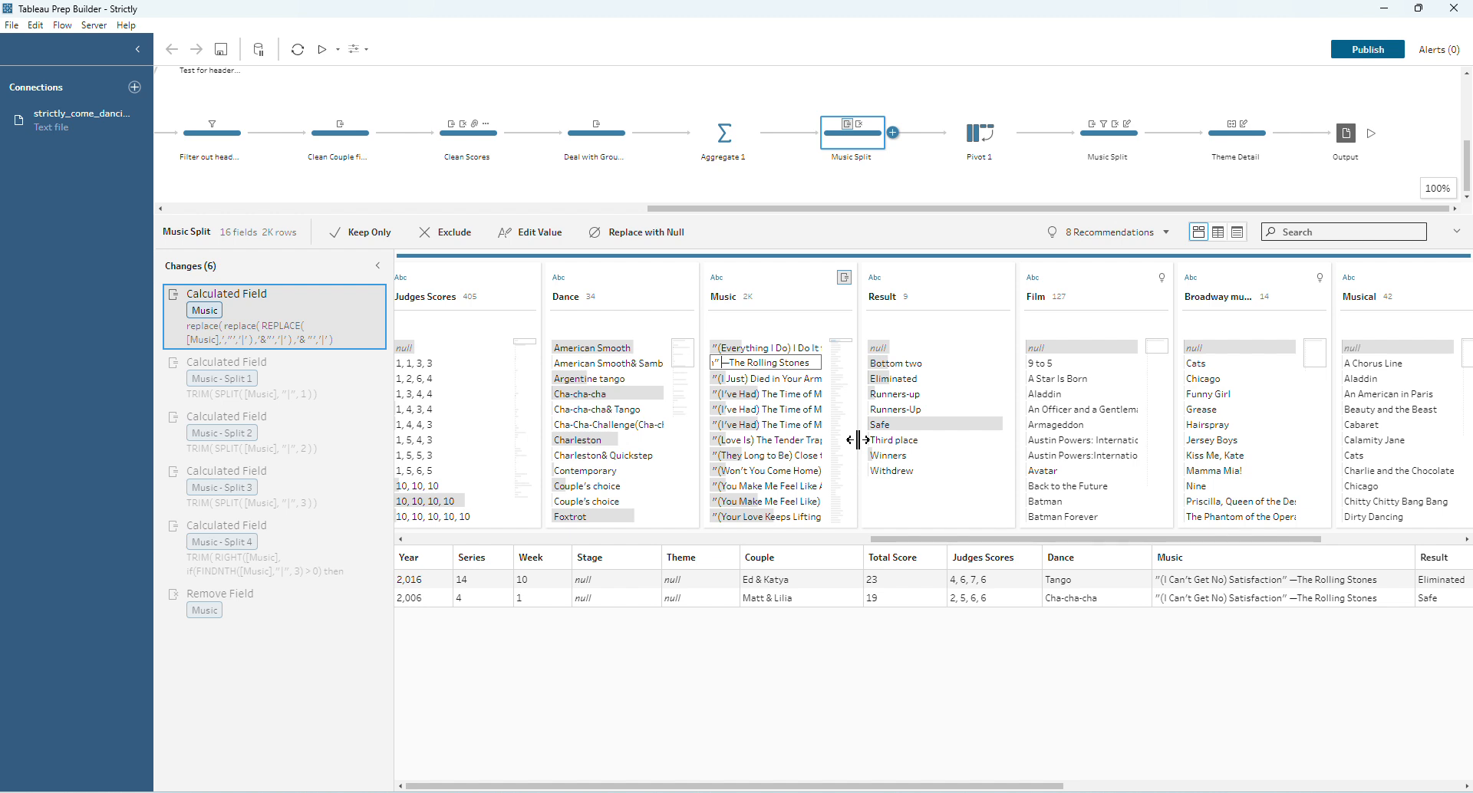
left_click(806, 667)
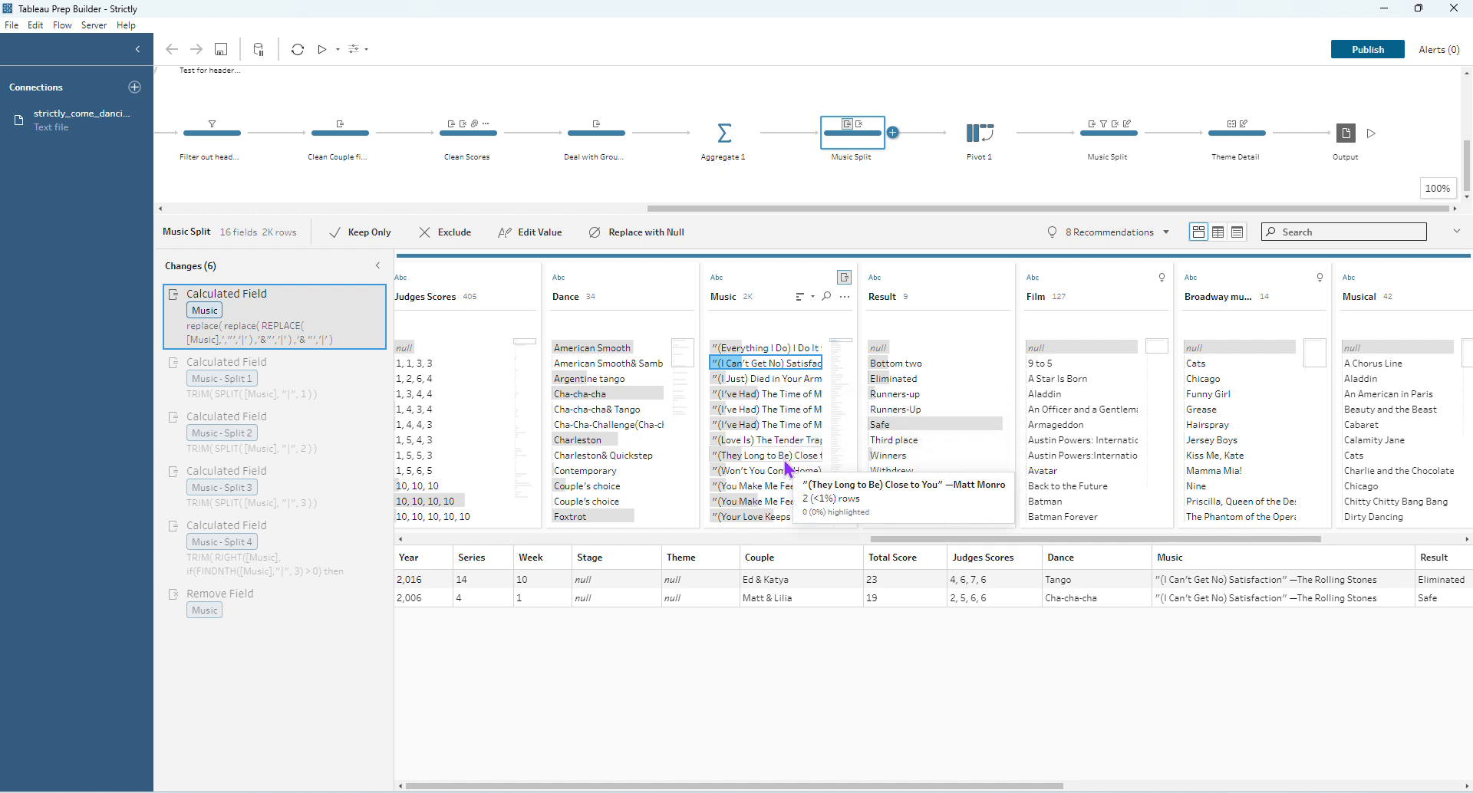
left_click(760, 393)
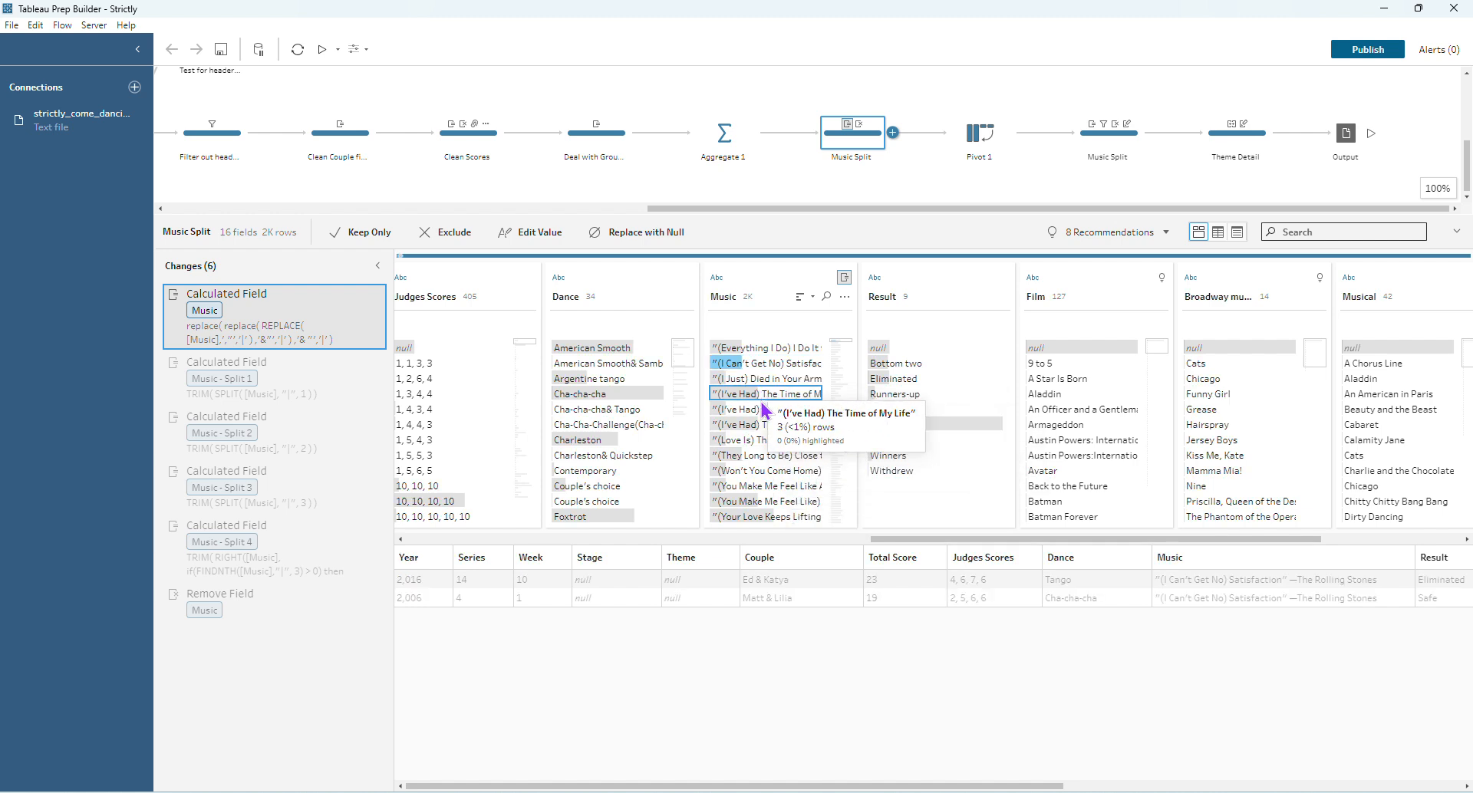
left_click(762, 409)
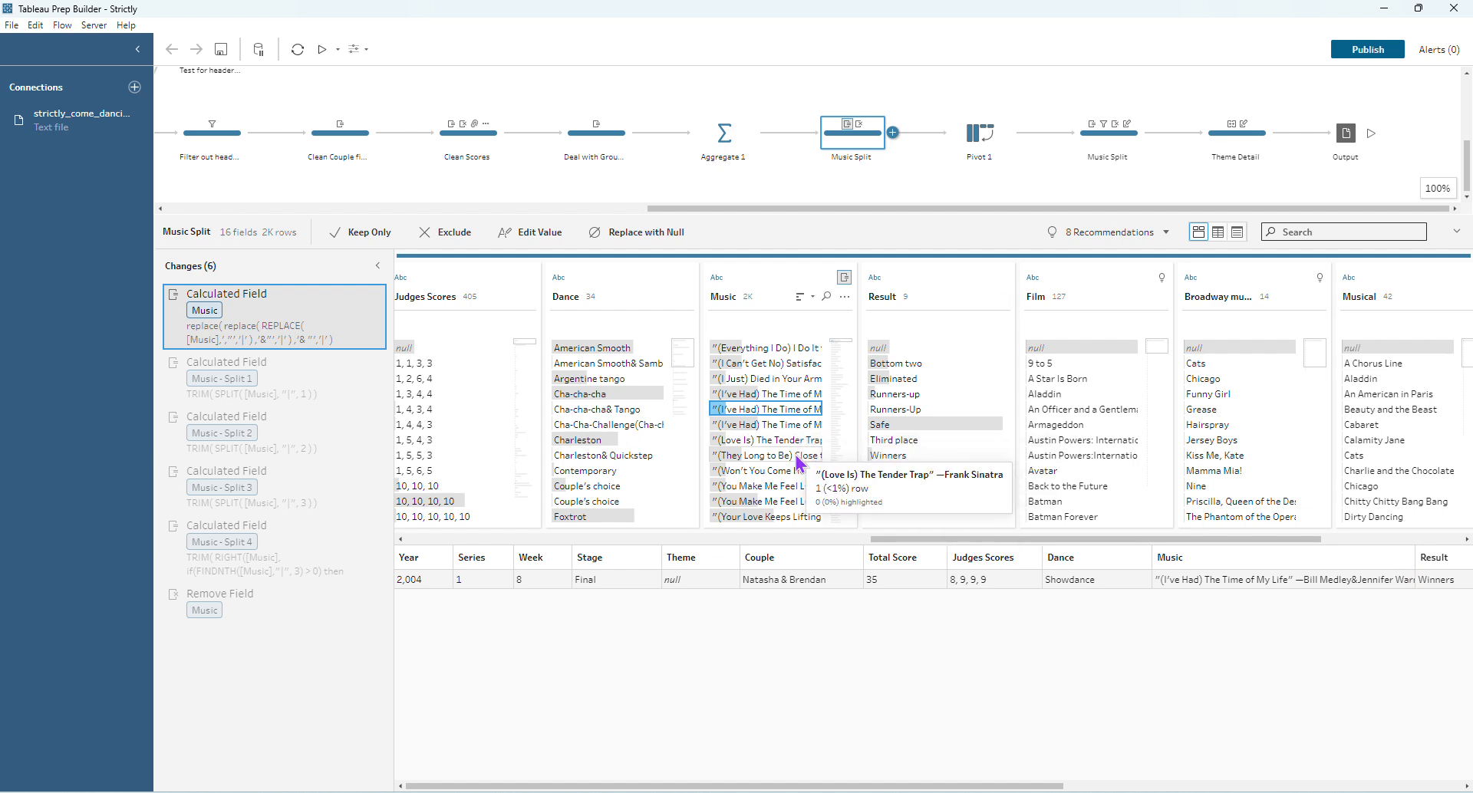
left_click(795, 518)
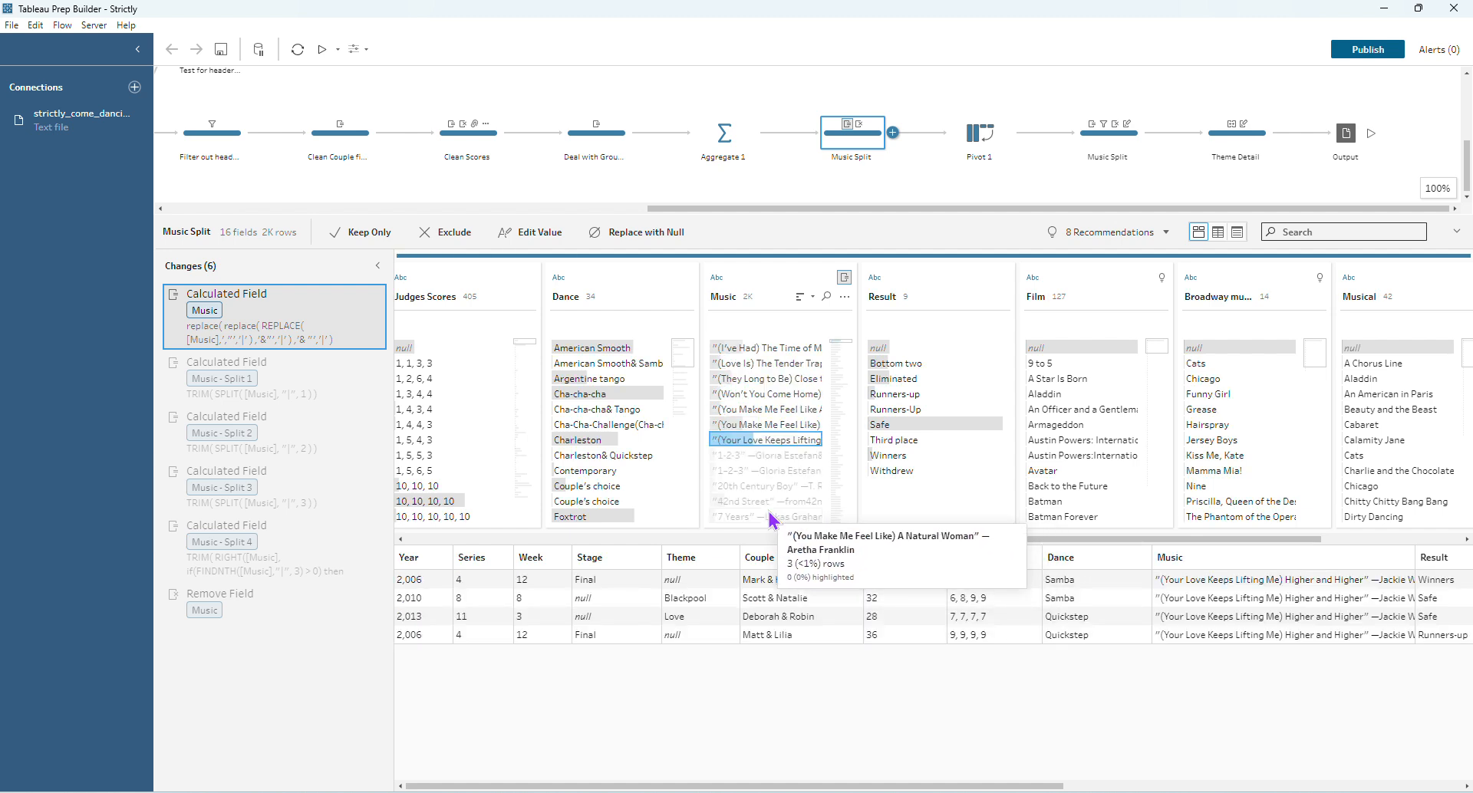
- Look through the Music, Film and Musical values, and check the rows for the film "La La Land"
scroll(770, 518, "down", 3)
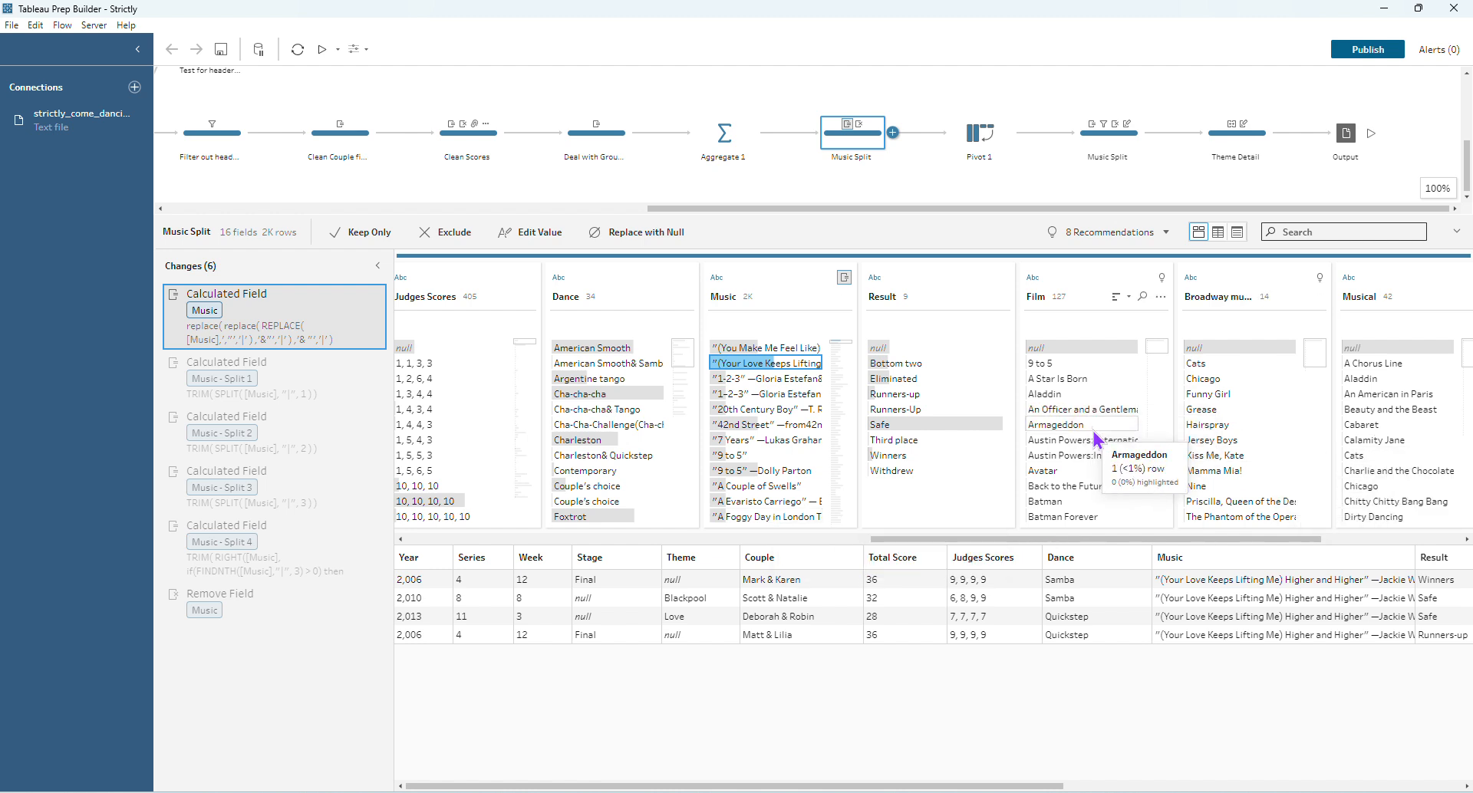
scroll(1093, 479, "down", 5)
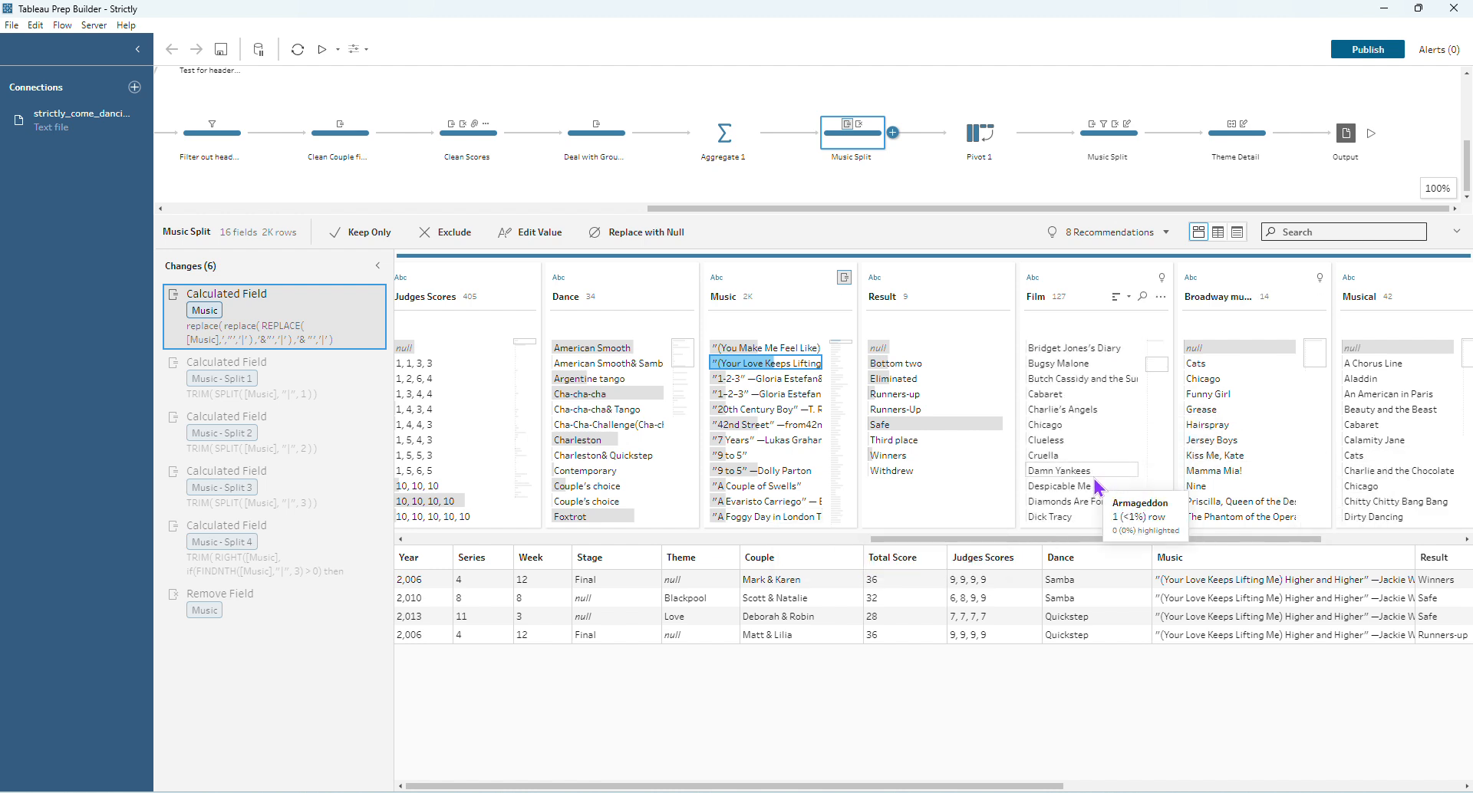
scroll(1094, 479, "down", 3)
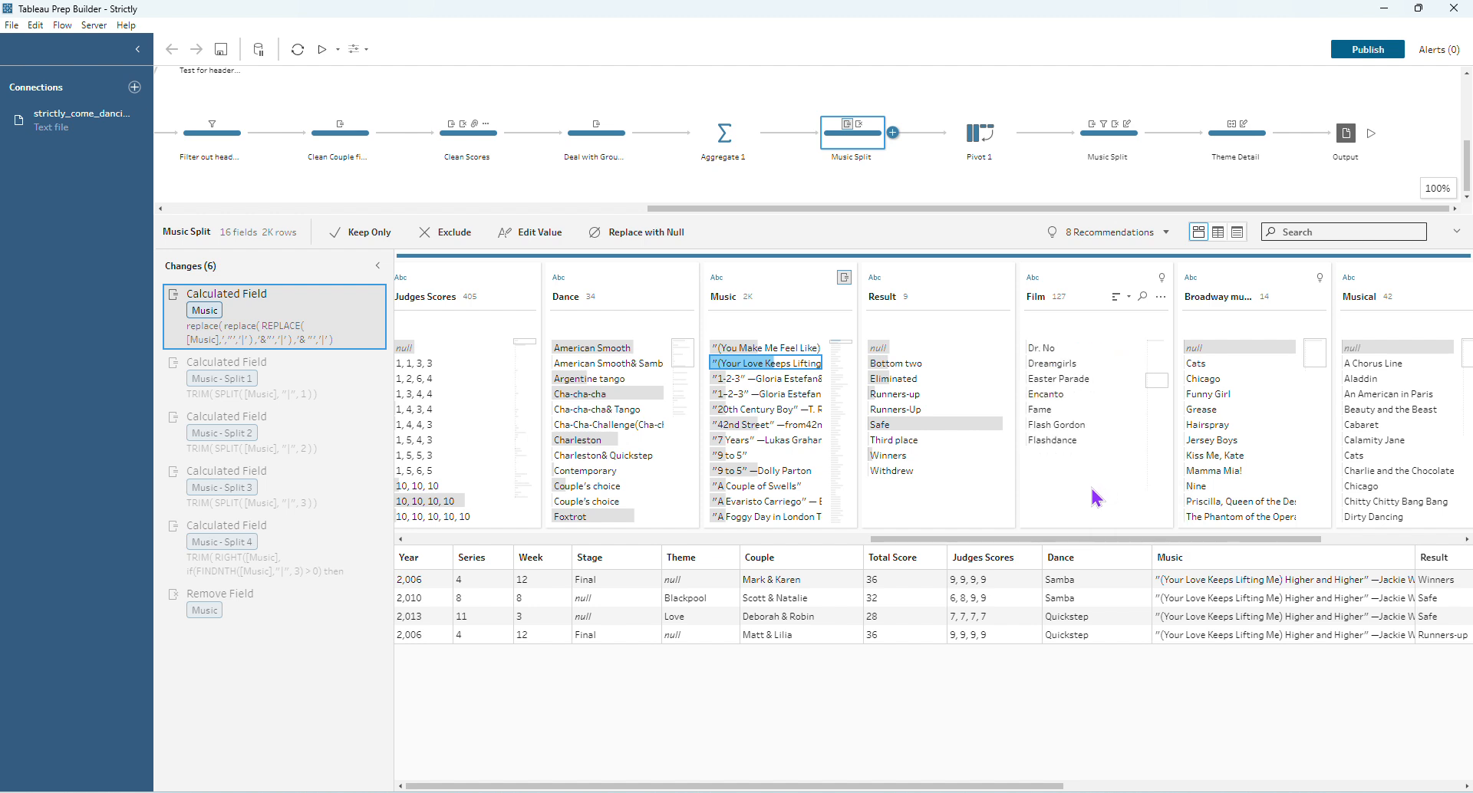
scroll(1094, 497, "down", 2)
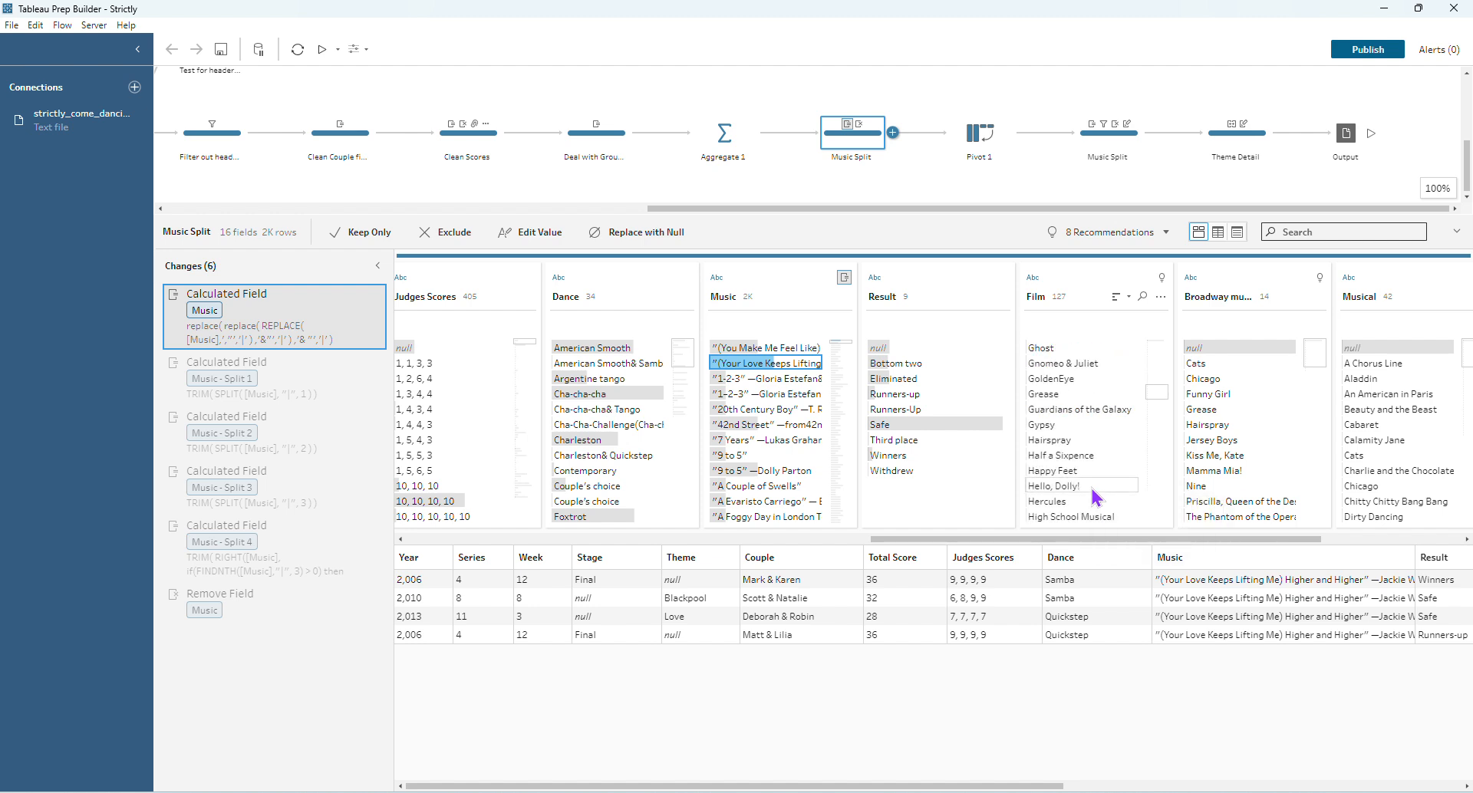
scroll(1093, 490, "down", 4)
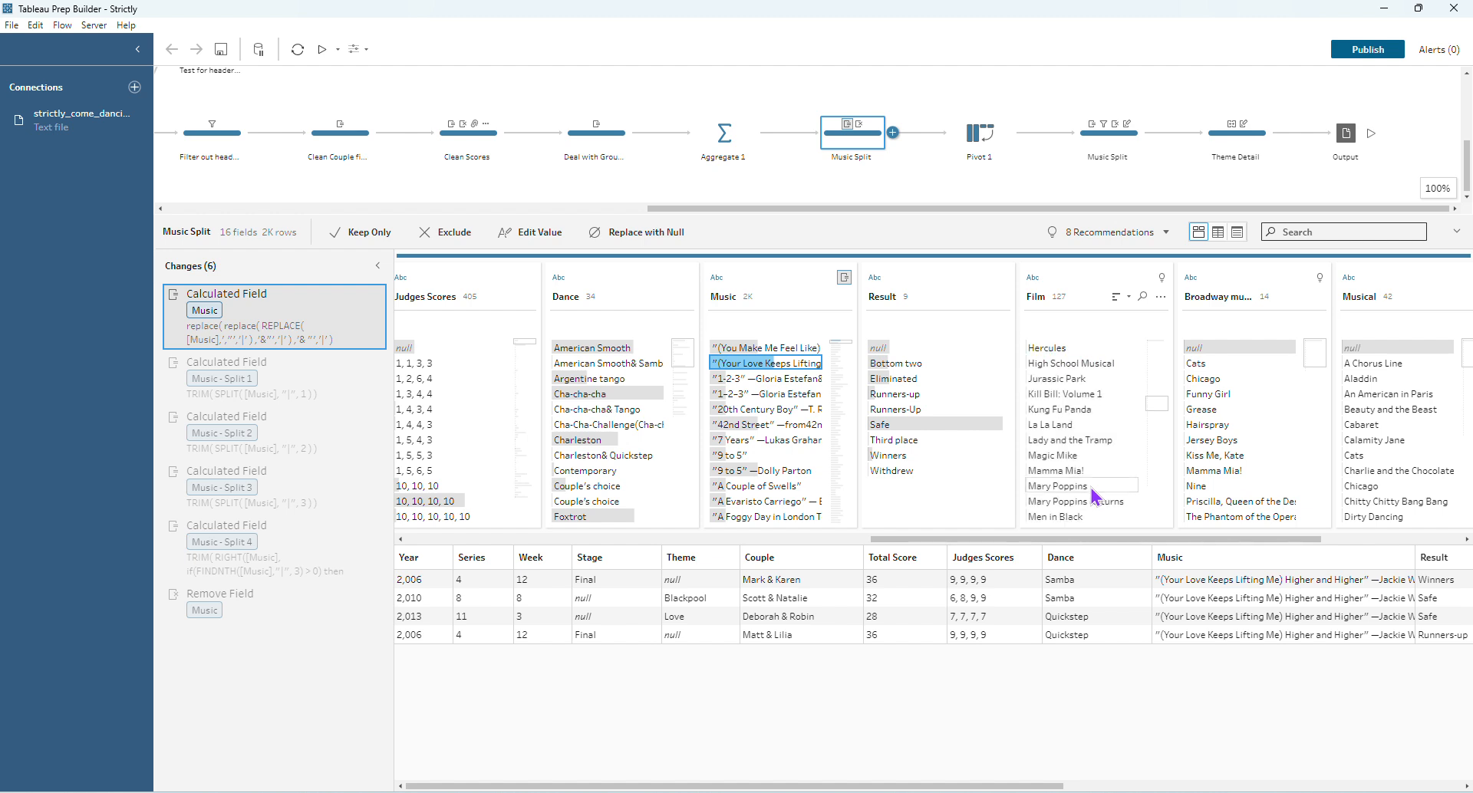
left_click(1048, 427)
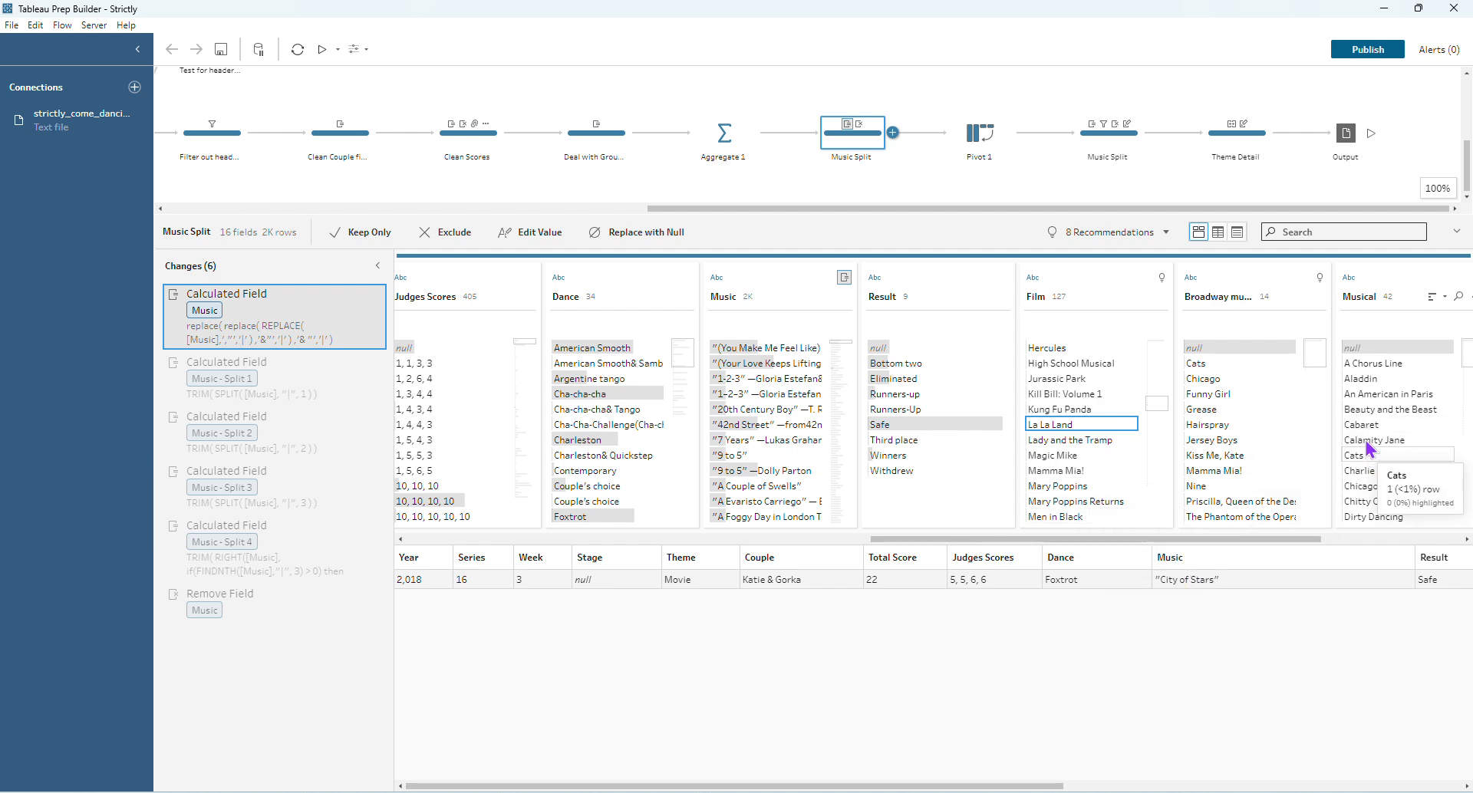
scroll(1373, 460, "down", 3)
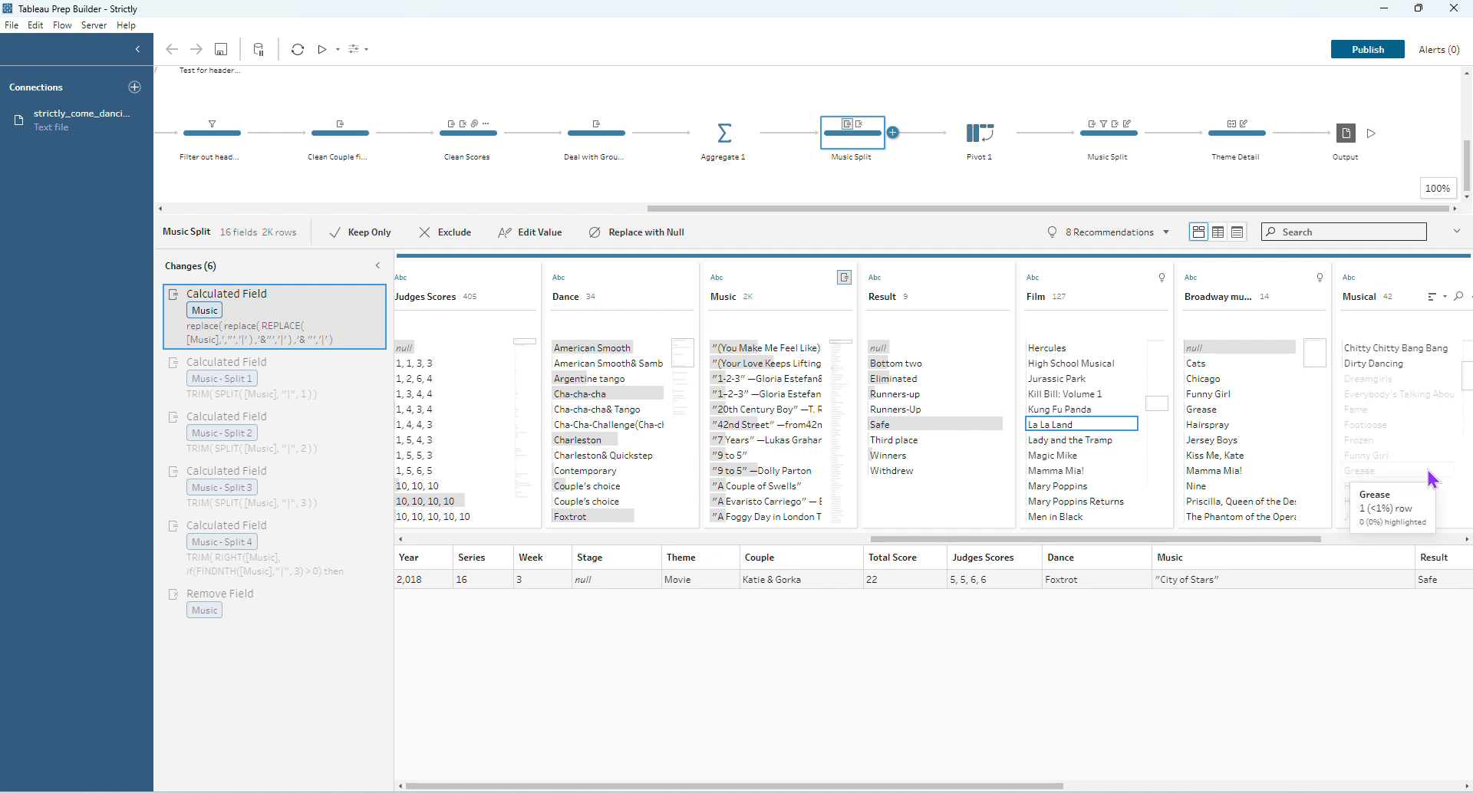
scroll(1431, 479, "down", 4)
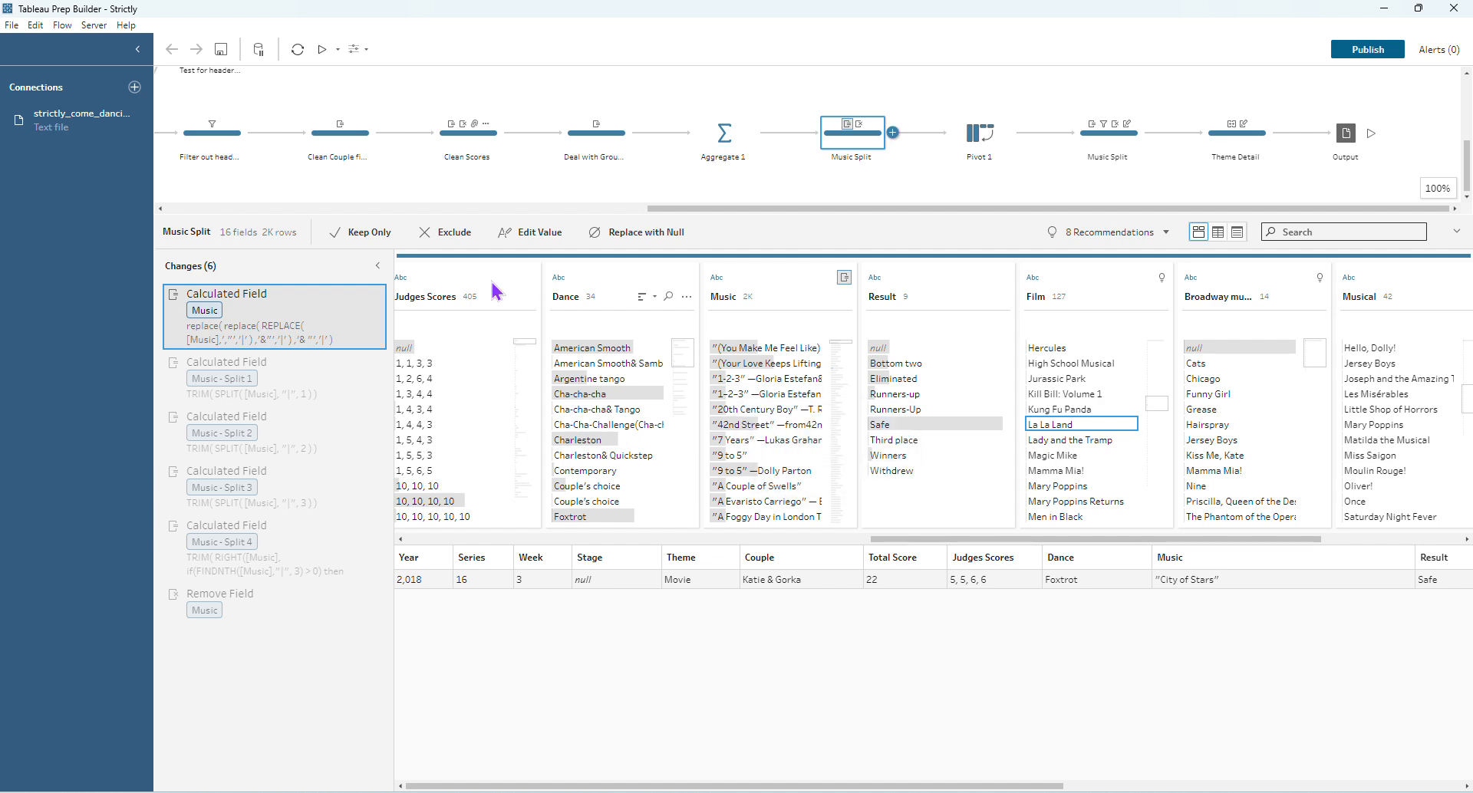
- Open the nested REPLACE calculation on the Music field, read through the formula, and save it
mouse_move(314, 314)
left_click(359, 295)
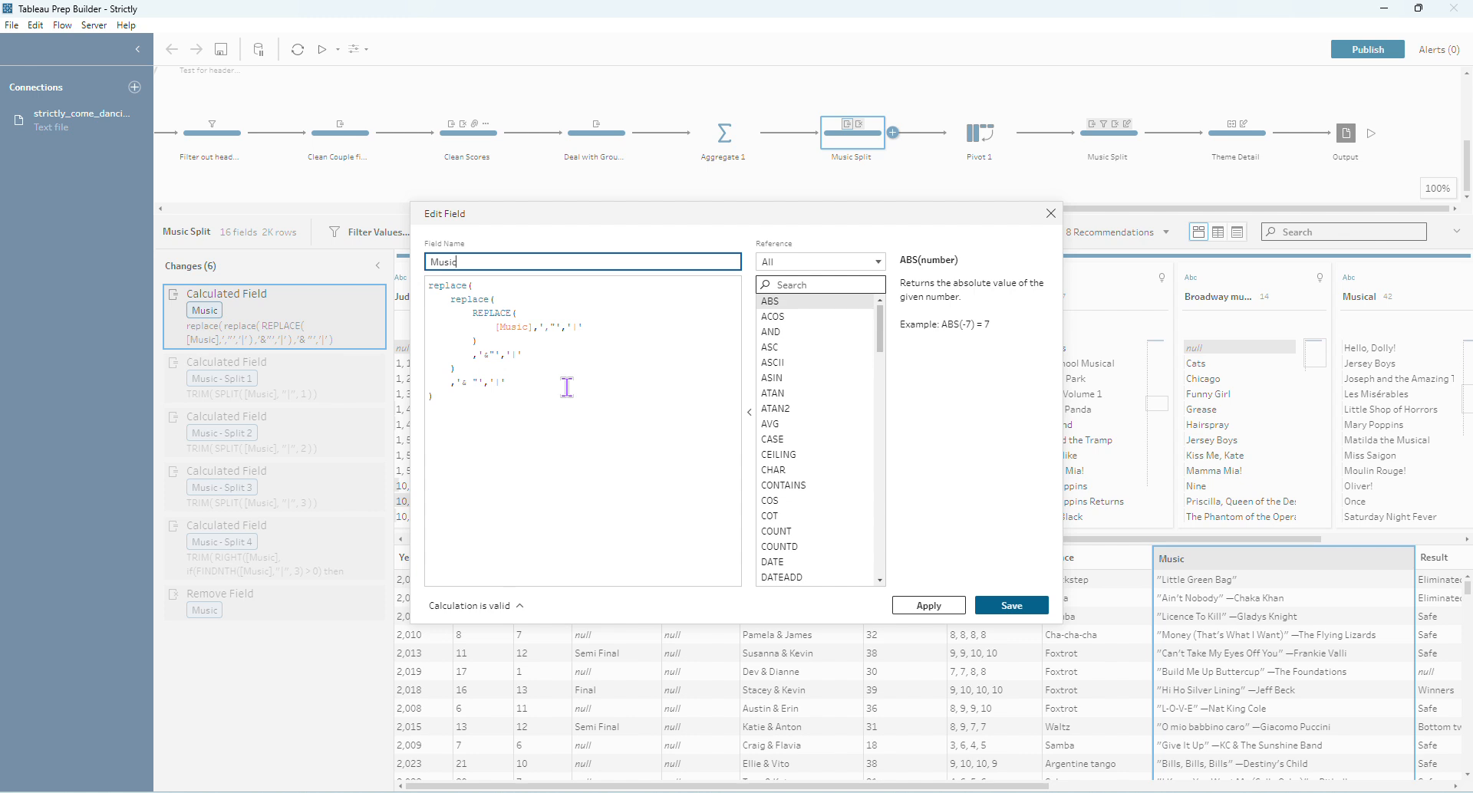
left_click(575, 325)
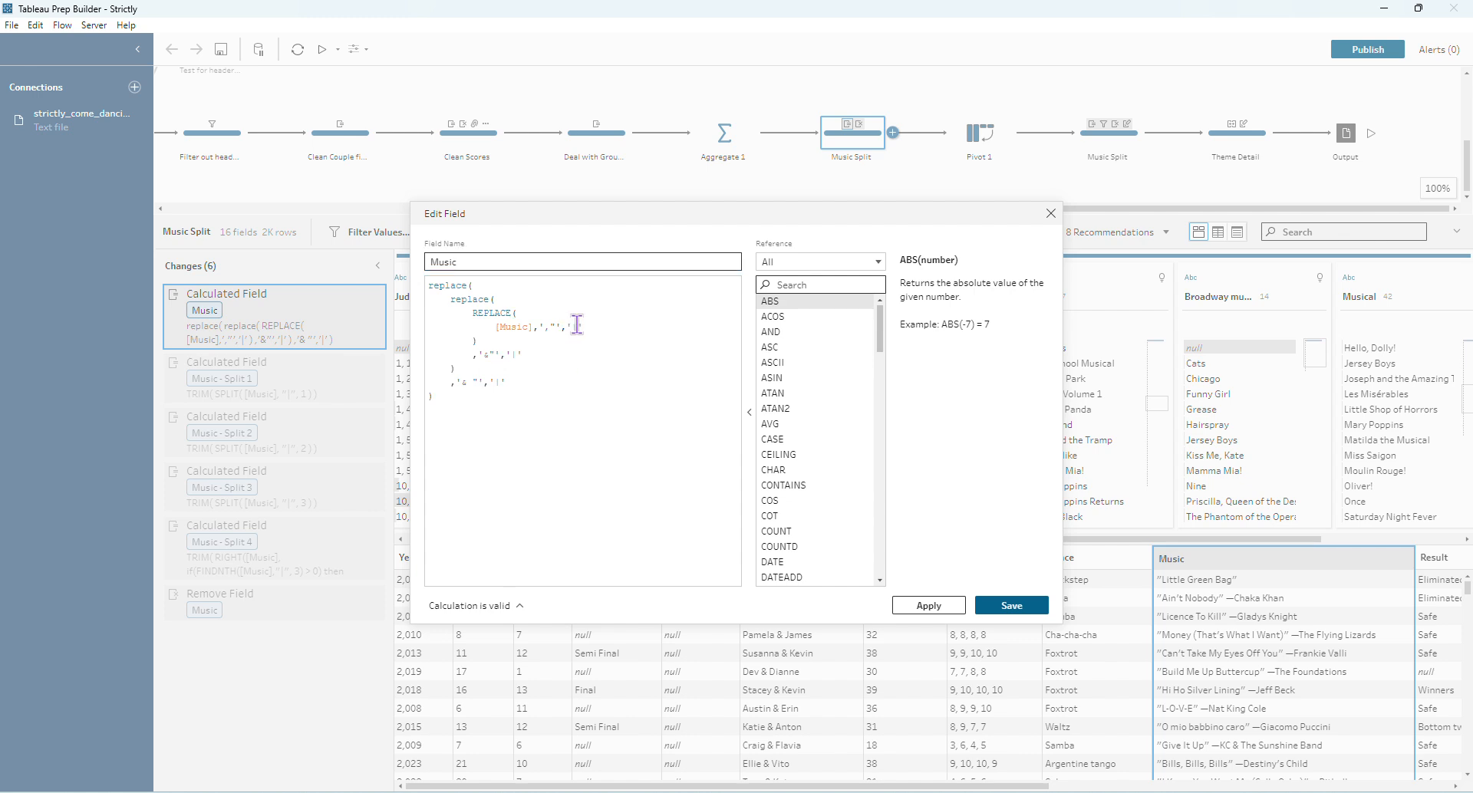
left_click(484, 354)
left_click(1028, 608)
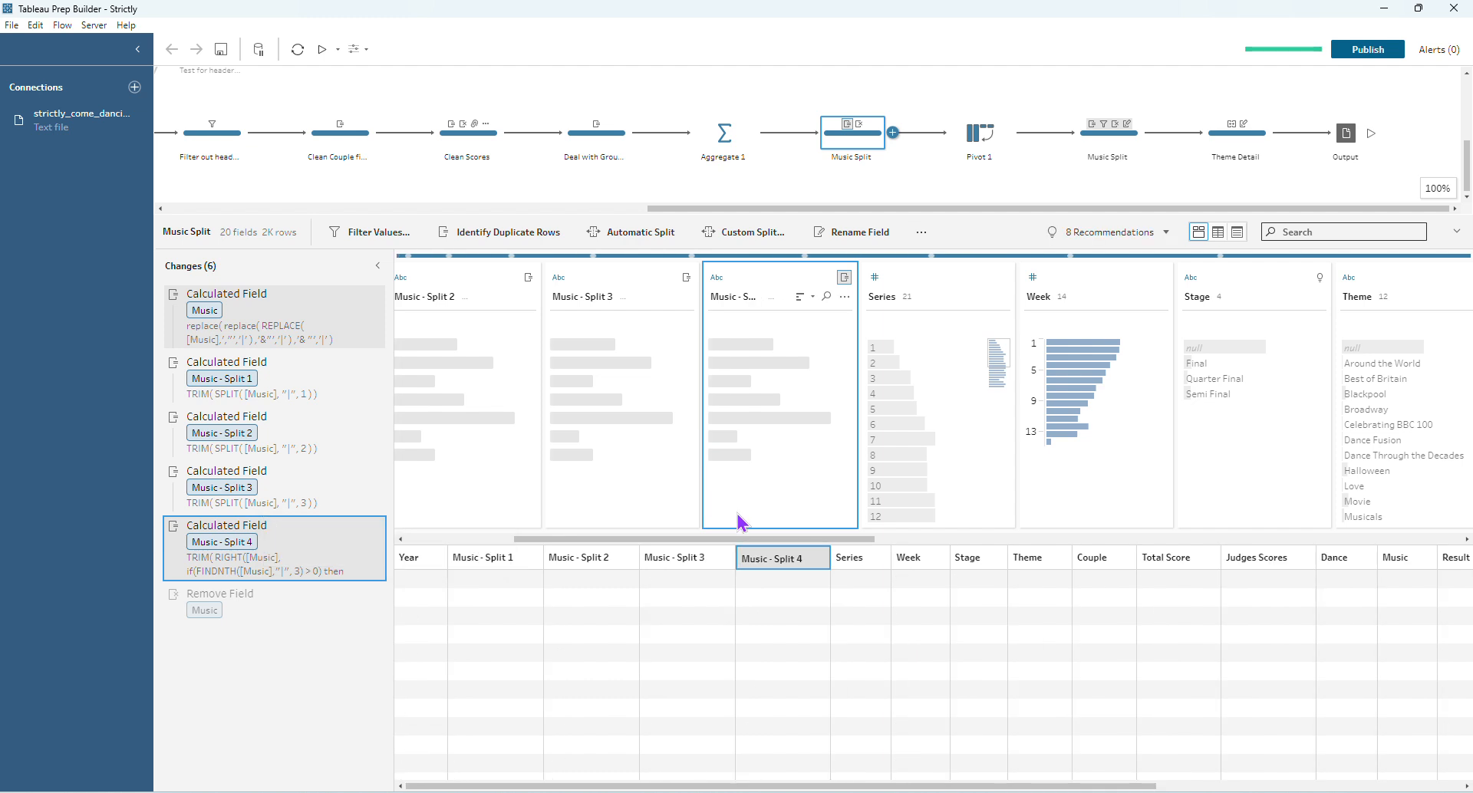
- Check the row behind the "Re-Rewind" value in Music - Split 4, and inspect the blank Music Split values in the Pivot 1 step
left_click_drag(737, 541, 665, 544)
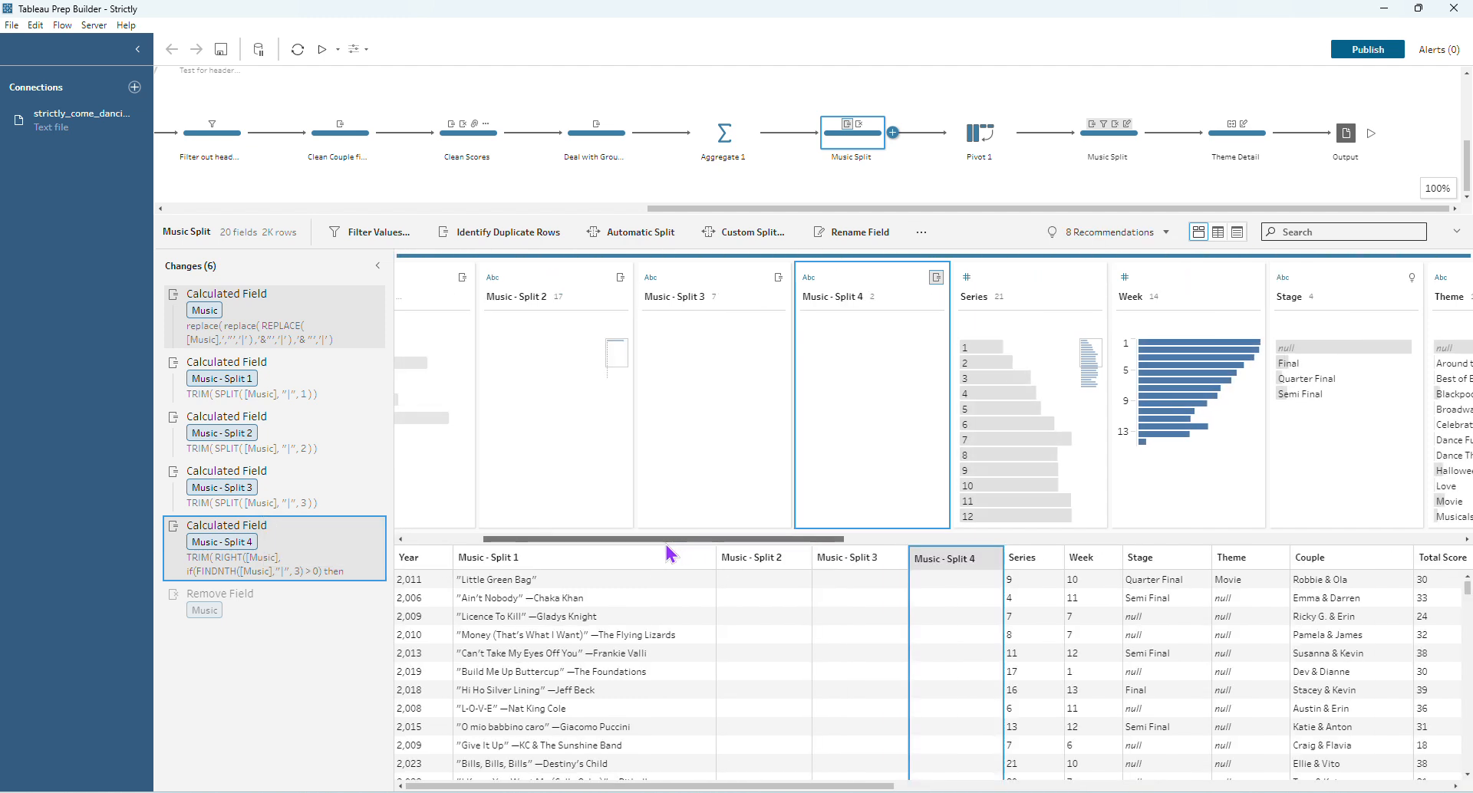
left_click(982, 365)
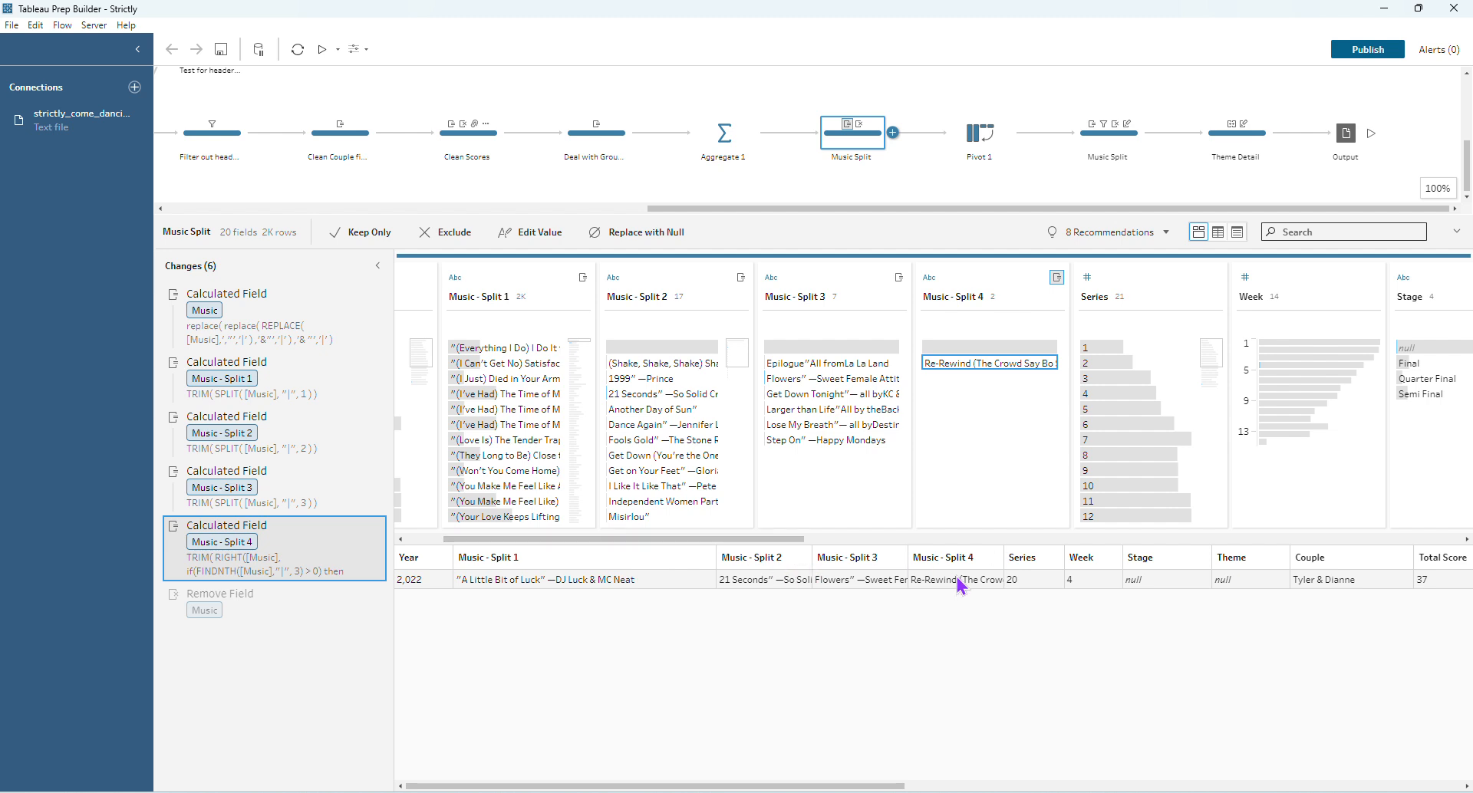
left_click(1001, 136)
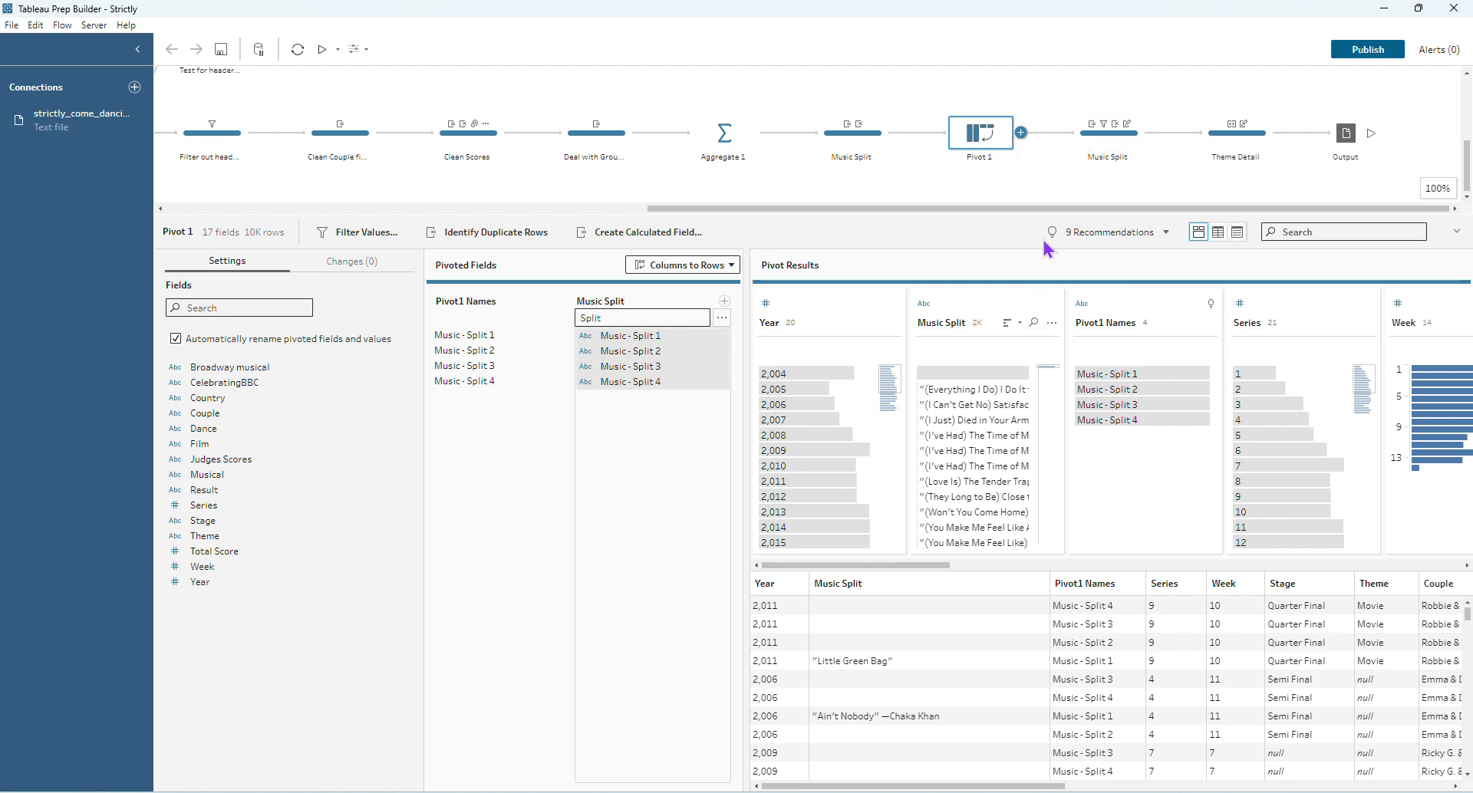
left_click(994, 374)
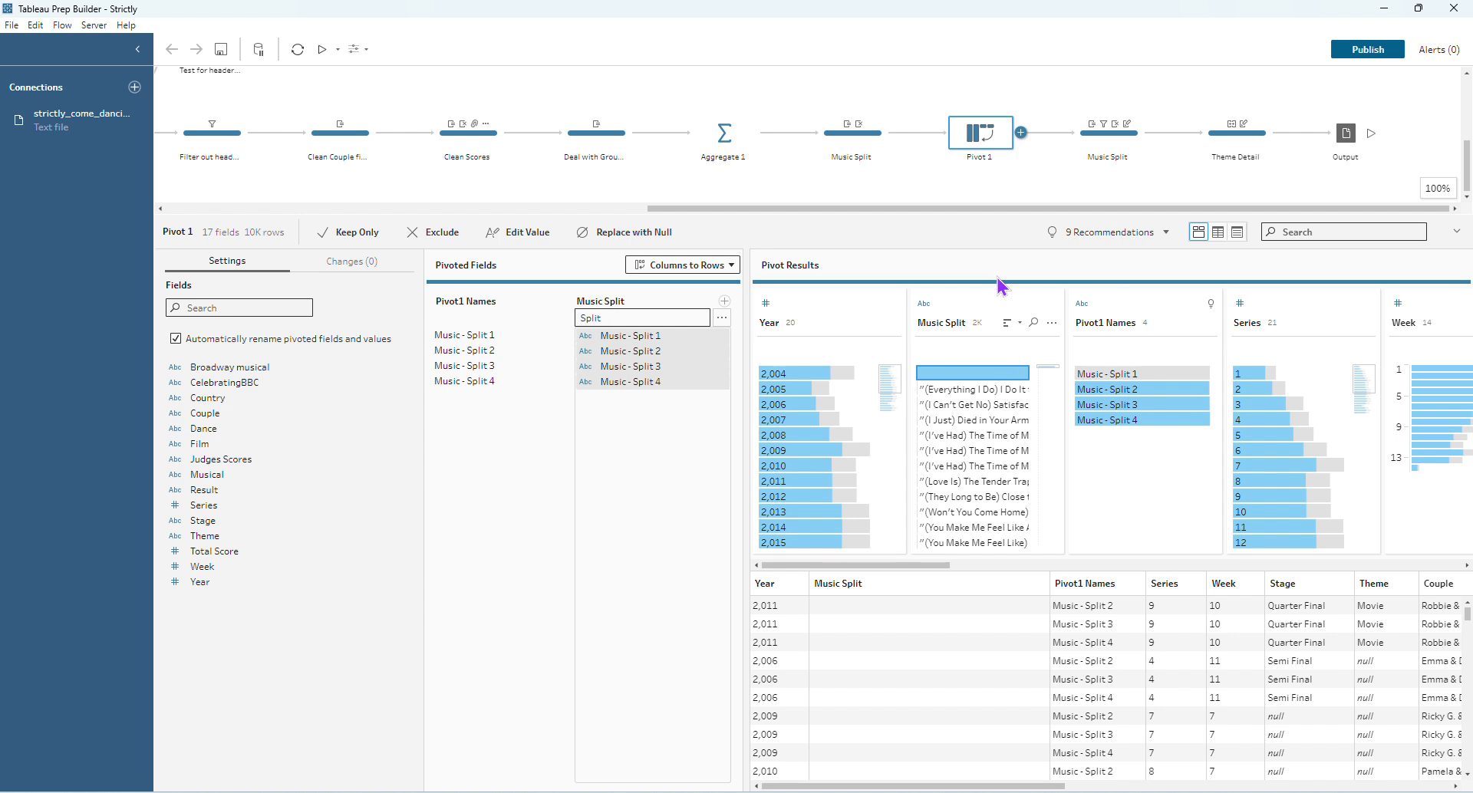
- Open the Music Split step after Pivot 1, view its Song REPLACE calculation, and select the Film through CelebratingBBC fields
left_click(1097, 156)
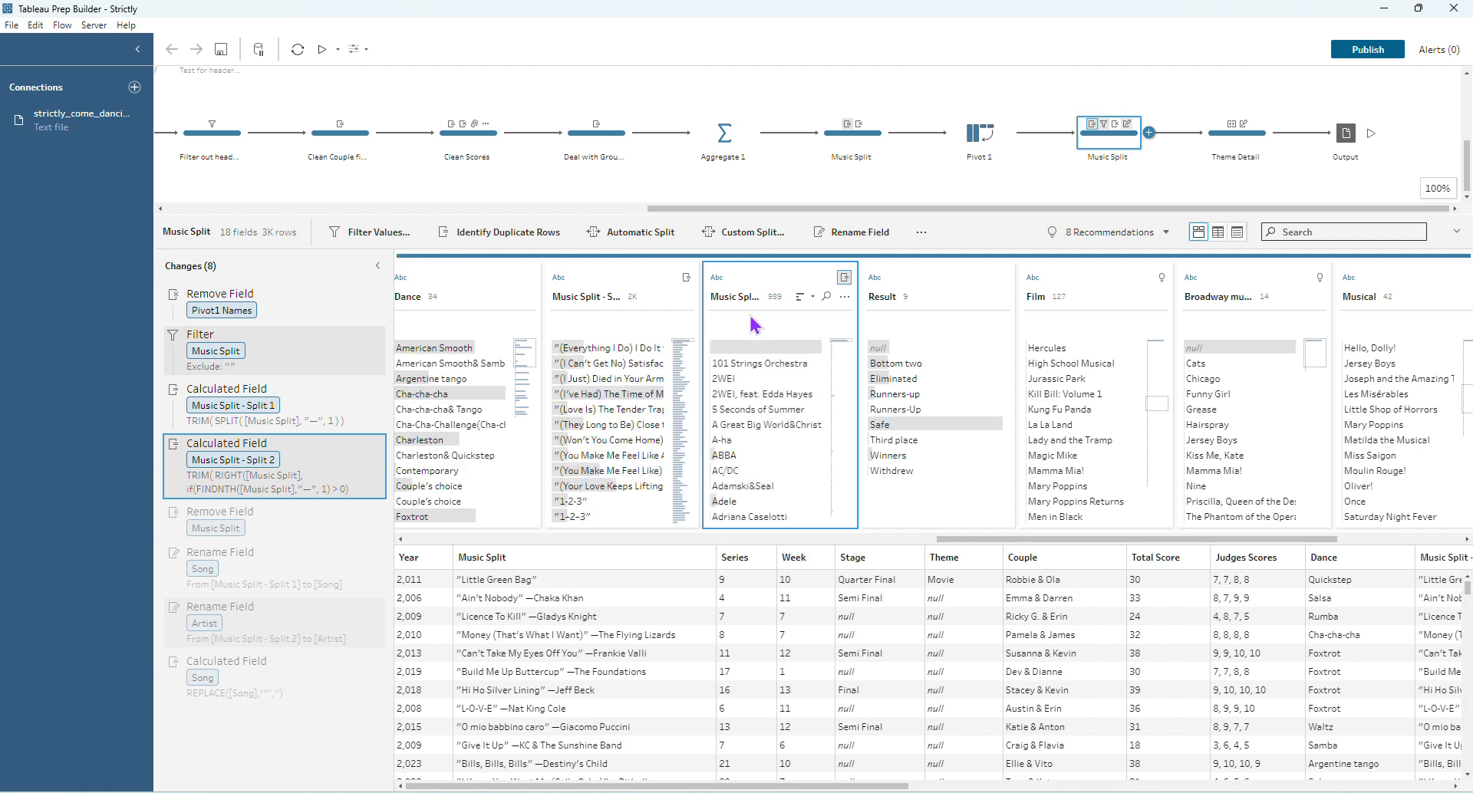
left_click(255, 695)
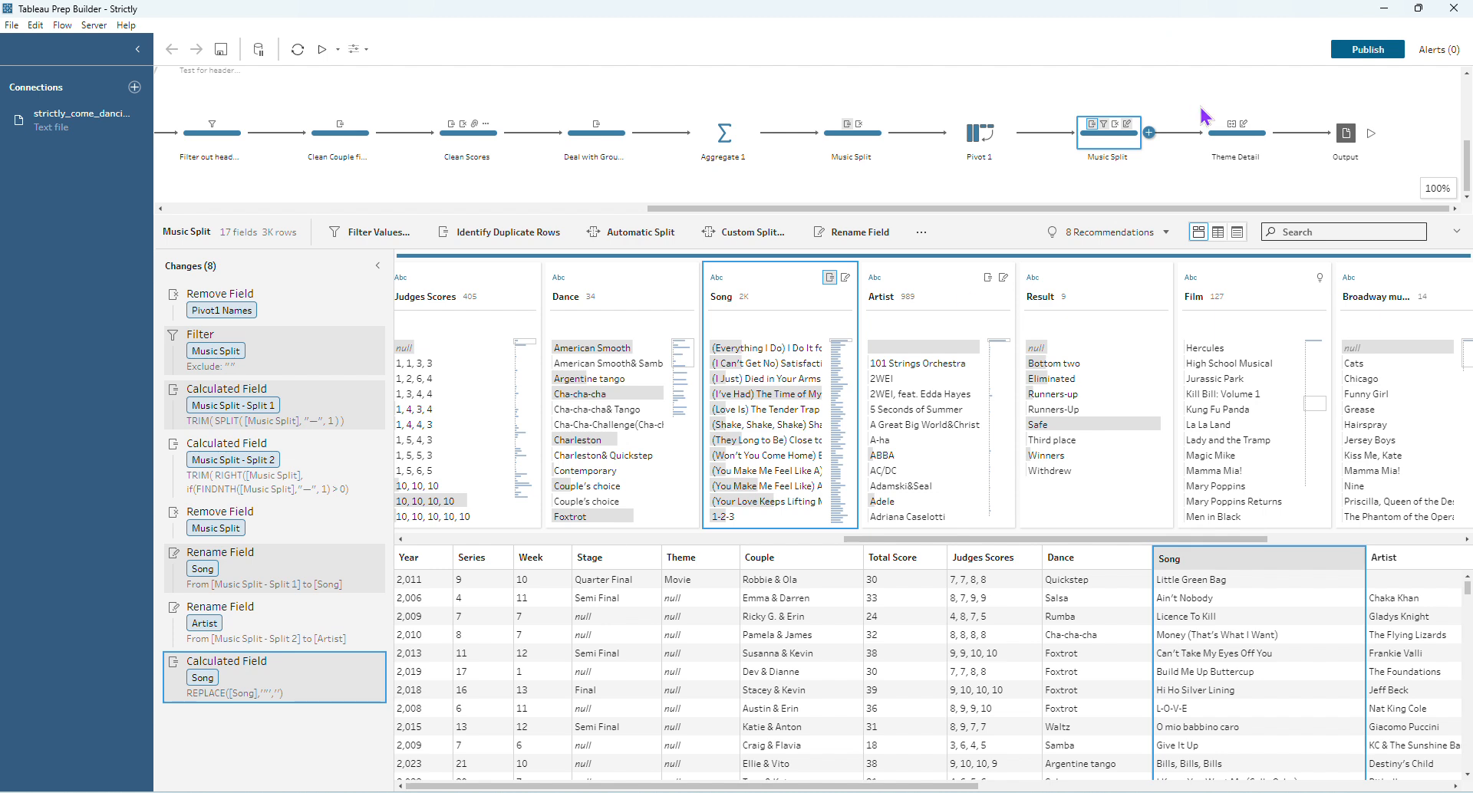
left_click_drag(890, 547, 1188, 550)
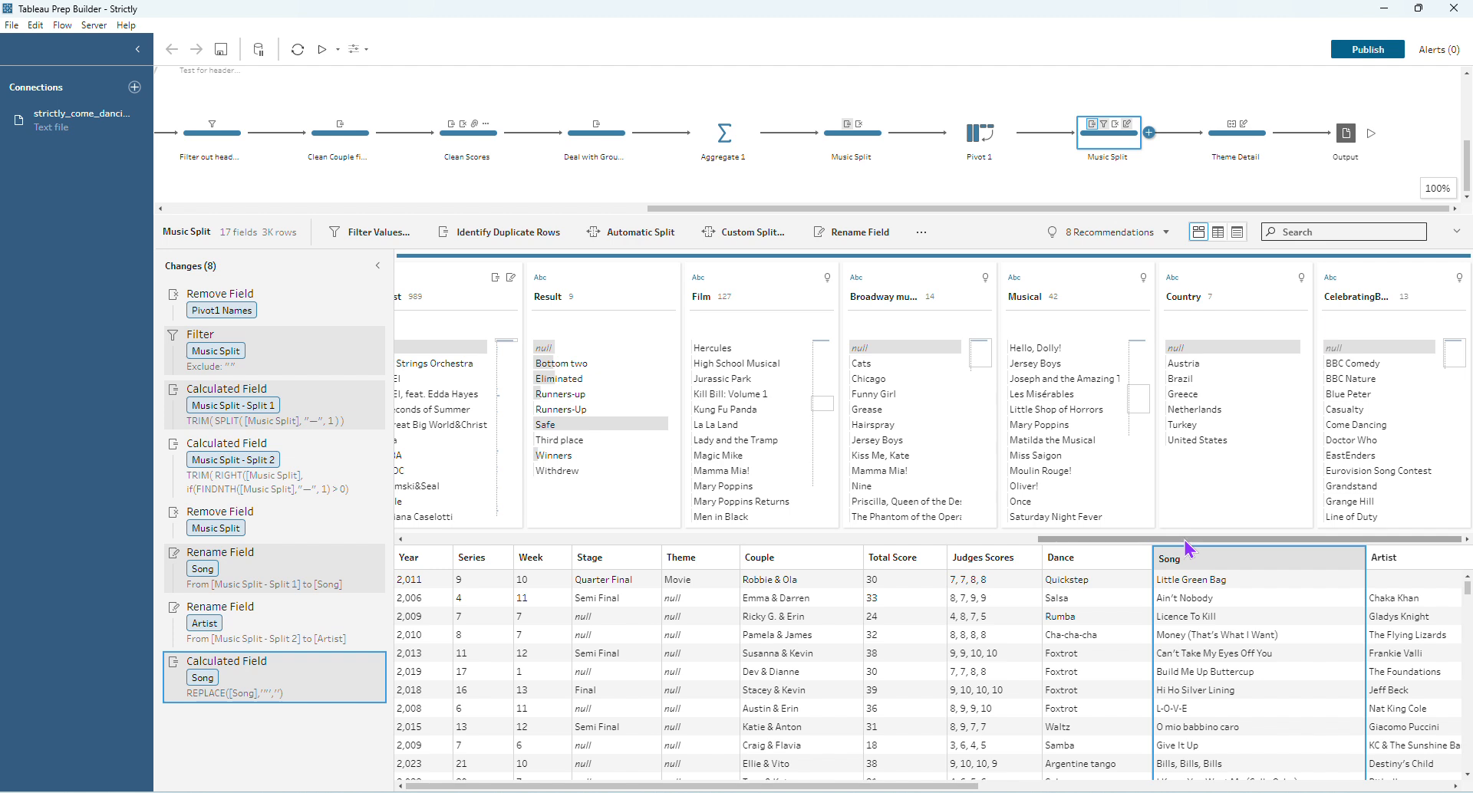
left_click(763, 285)
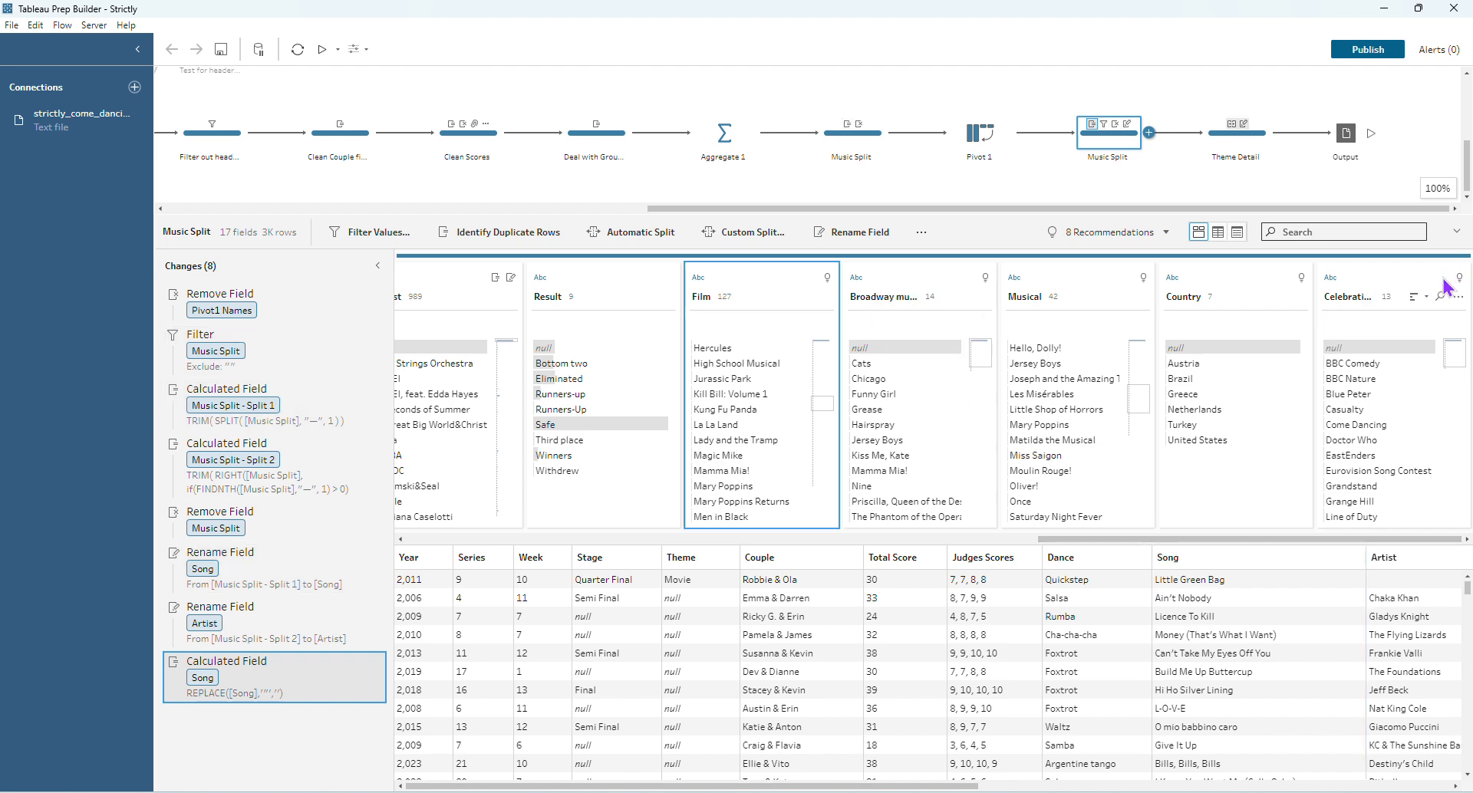
left_click(1418, 291, "shift")
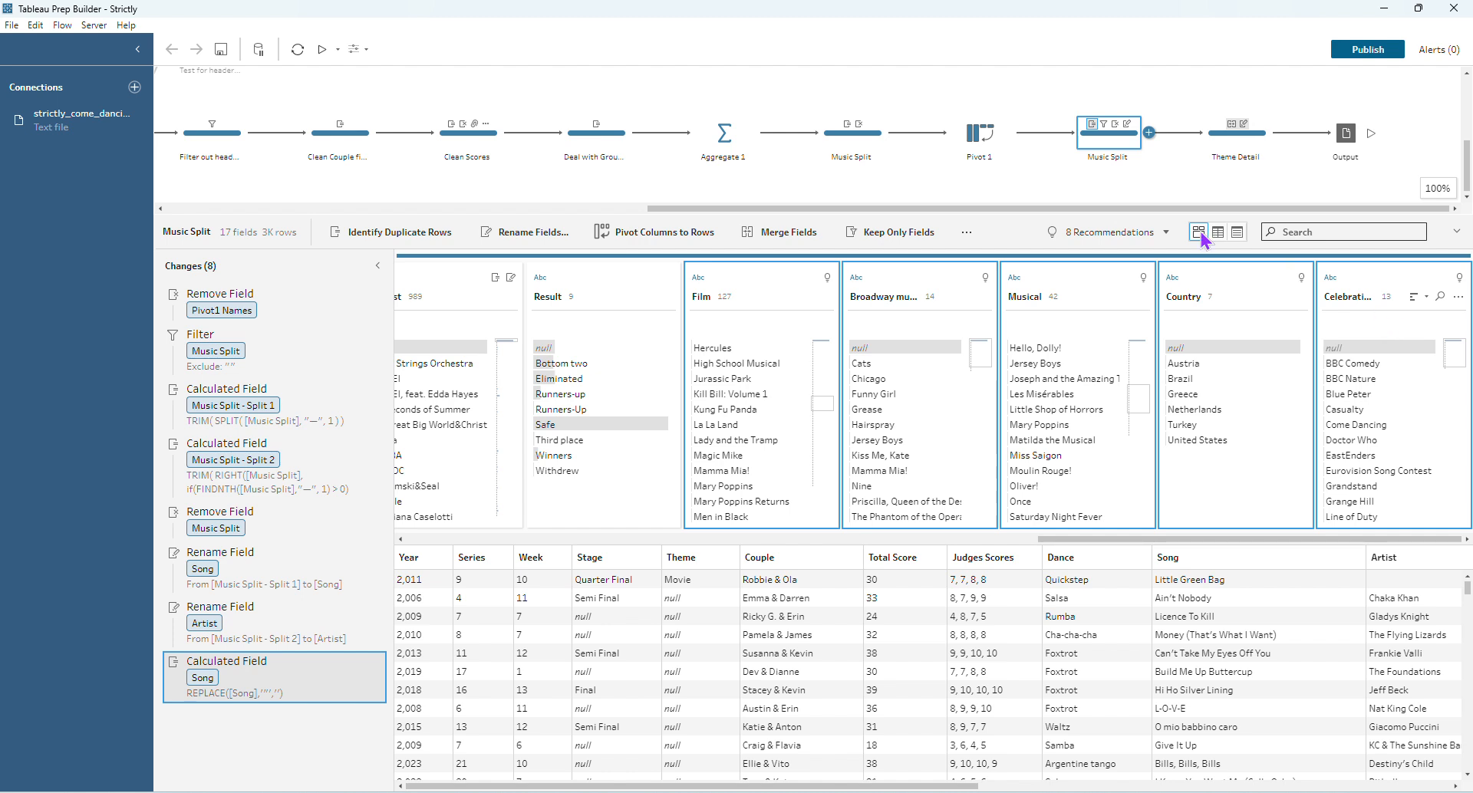
- Open the Theme Detail step and view the merged Theme Detail field beside Theme
left_click(1249, 137)
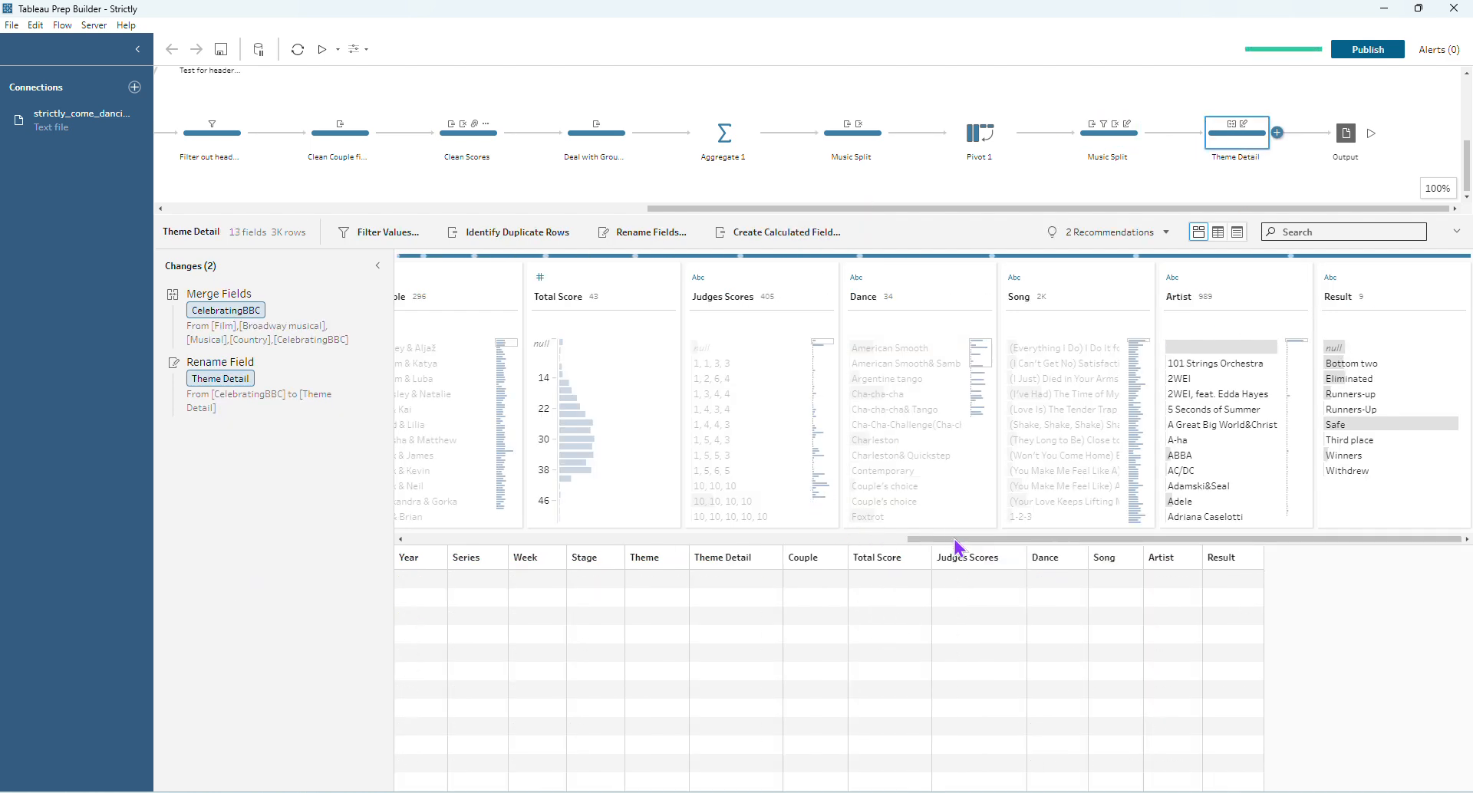
left_click_drag(954, 539, 767, 558)
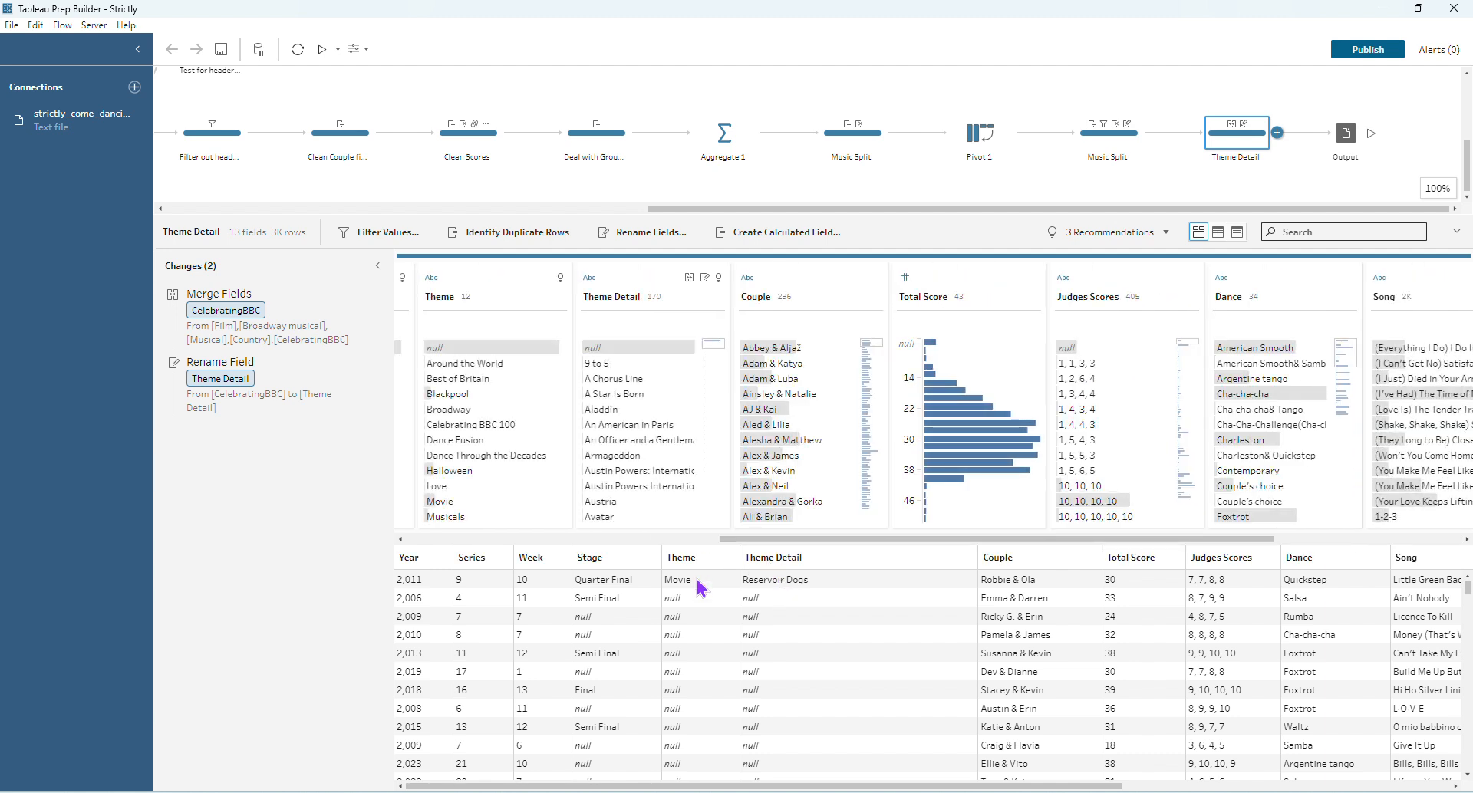